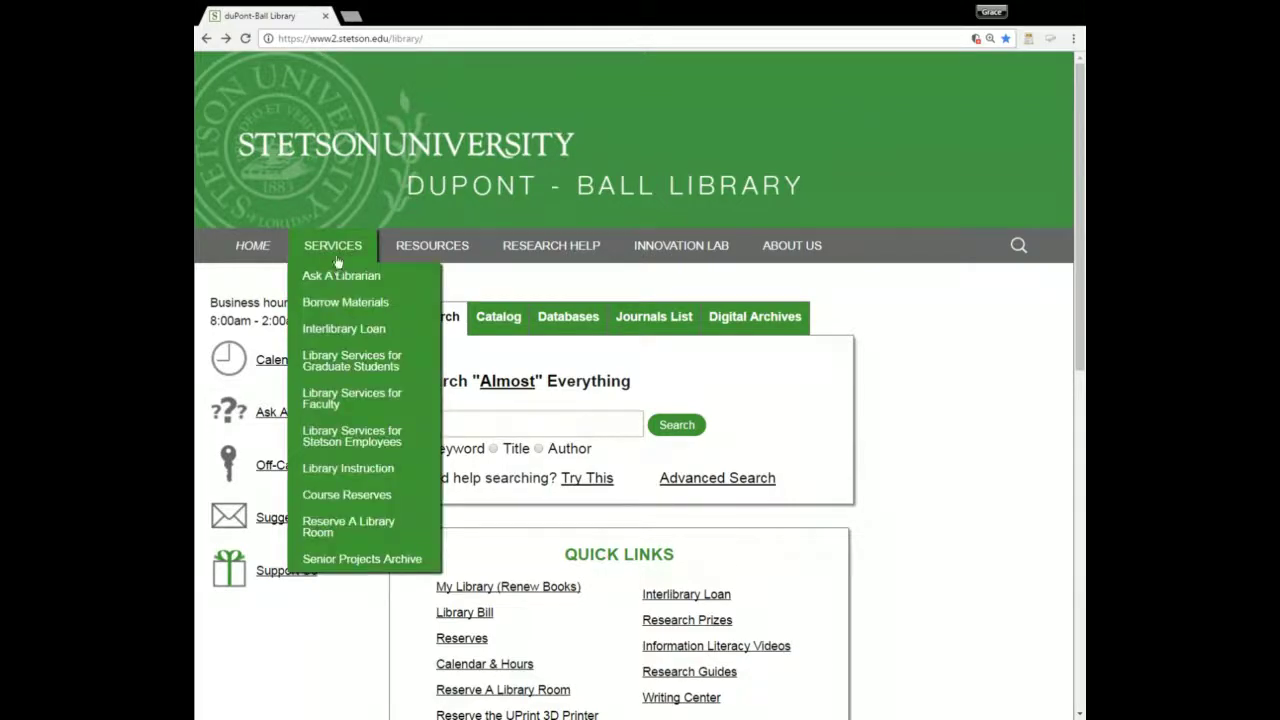
Open the Library Services for Graduate Students page and examine its Access & Borrowing and Research Help sections.
mouse_move(444, 252)
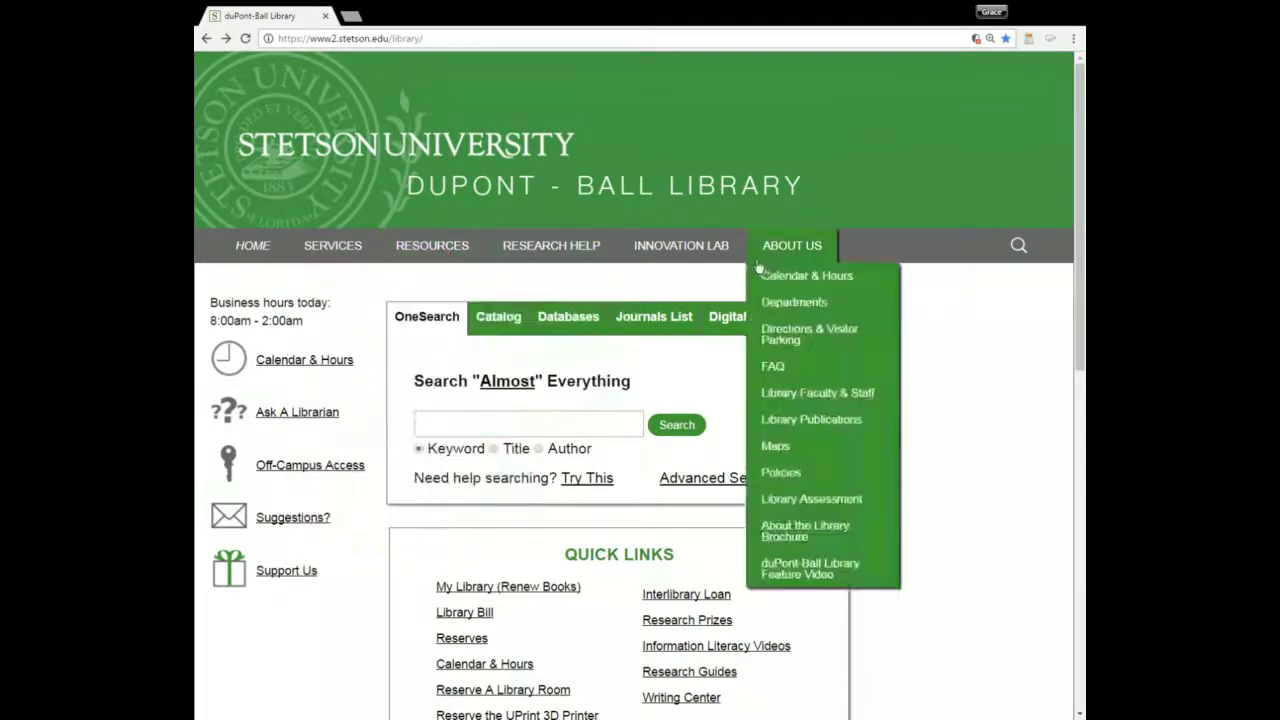
mouse_move(590, 262)
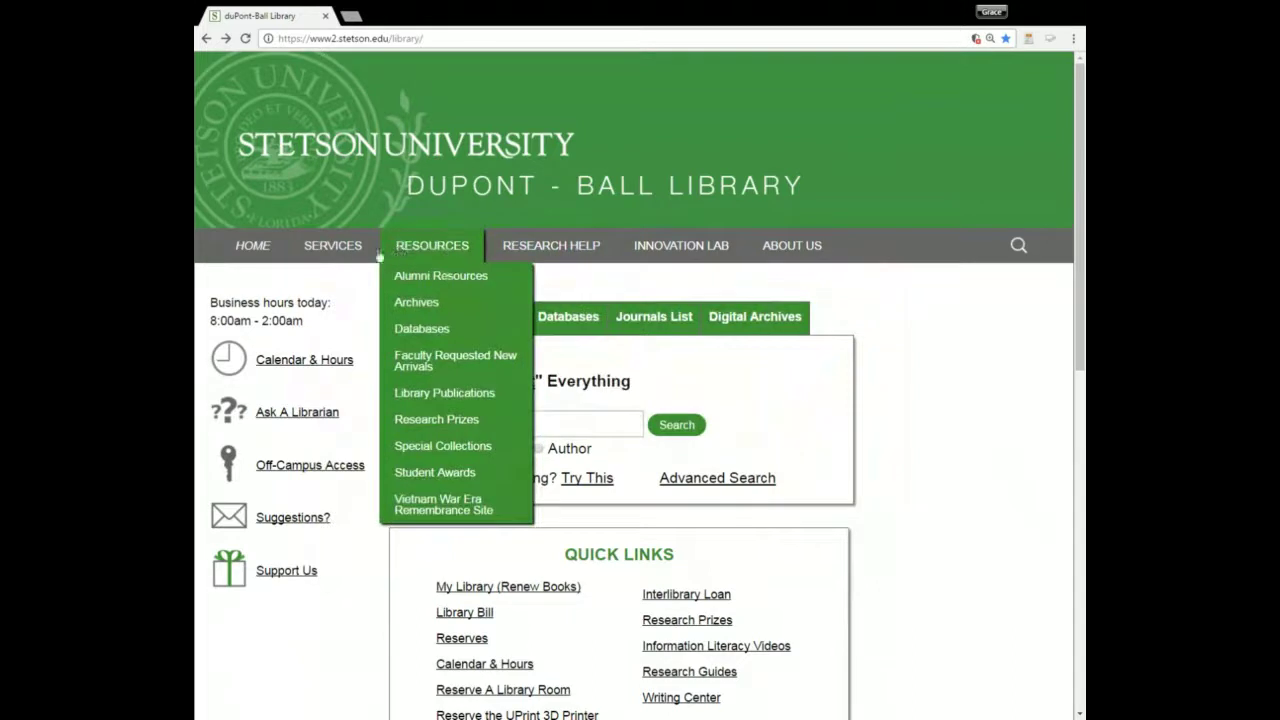
mouse_move(374, 257)
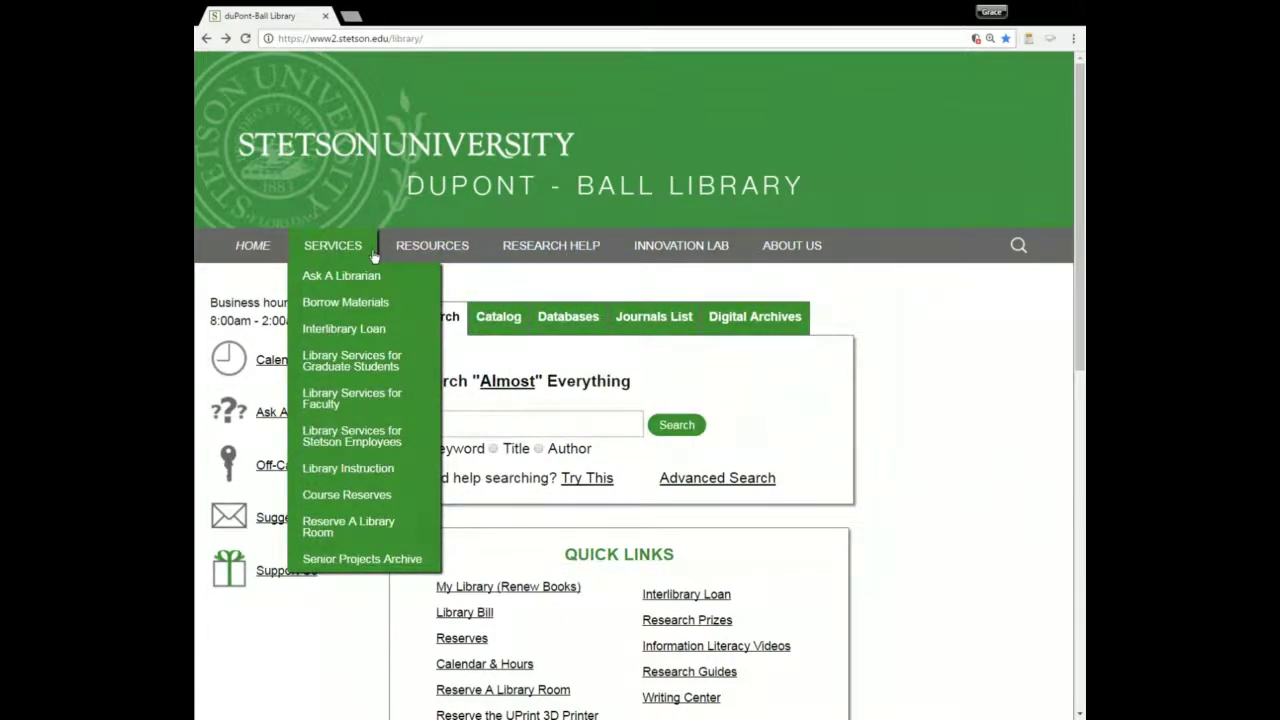
left_click(387, 375)
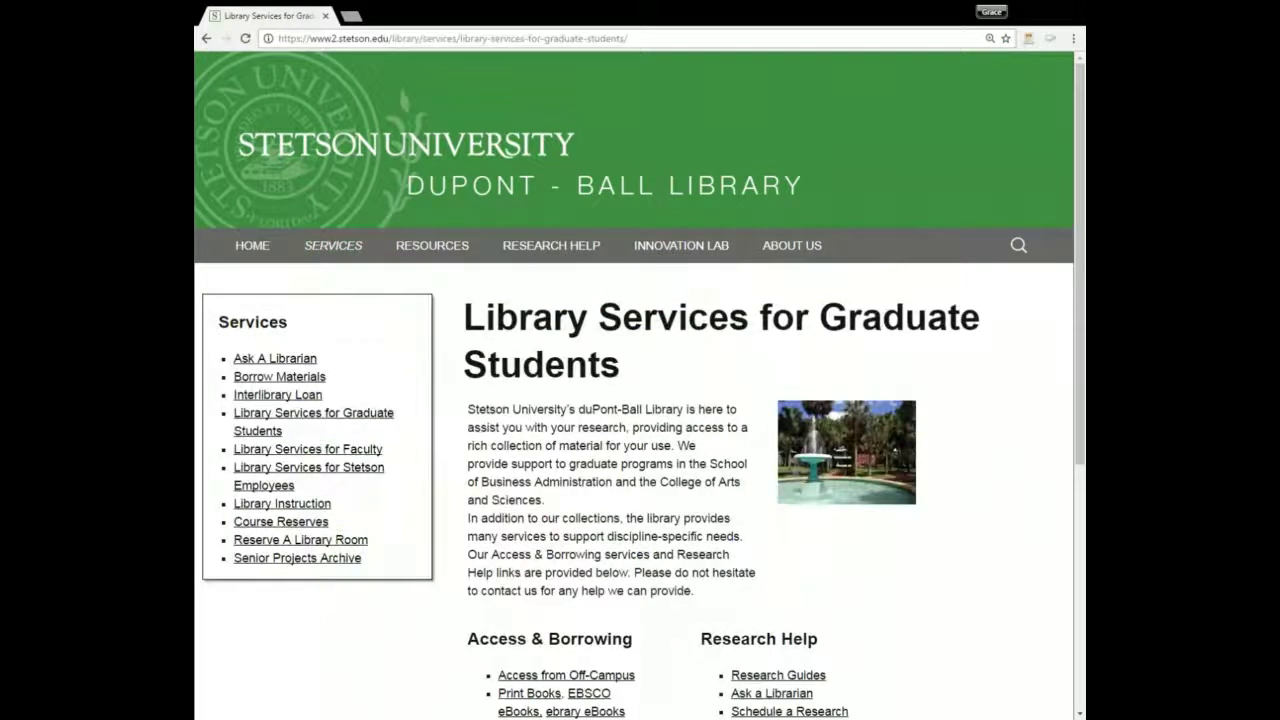
scroll(387, 375, "down", 1)
scroll(469, 437, "down", 3)
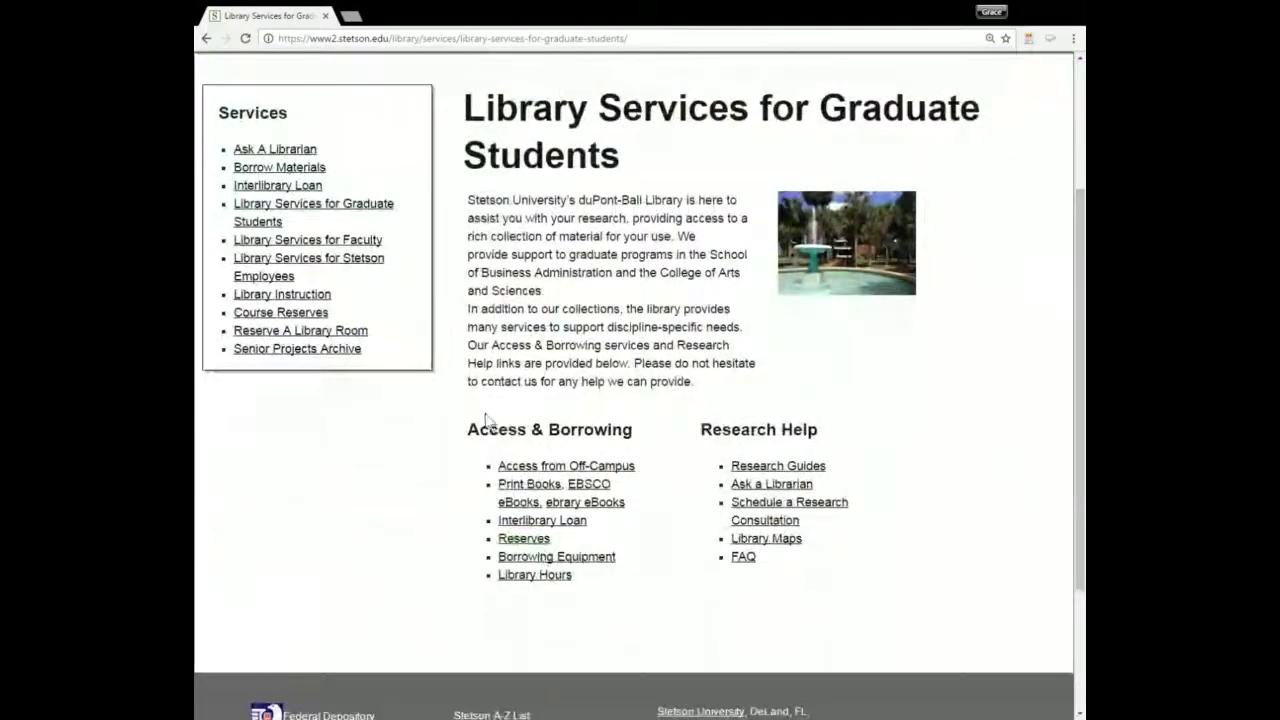
left_click_drag(469, 437, 818, 432)
left_click(686, 435)
left_click(818, 432)
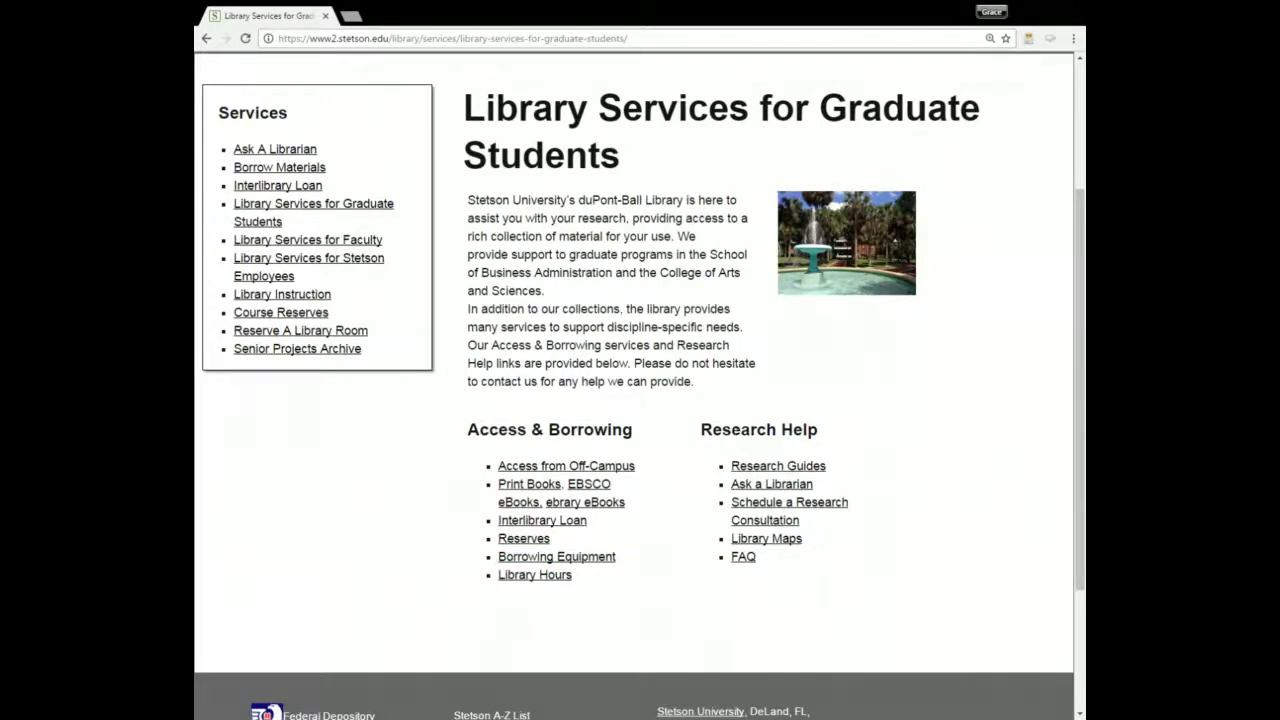
Read the off-campus access instructions for MyStetson and OneSearch, and return to the graduate student services page.
left_click(573, 474)
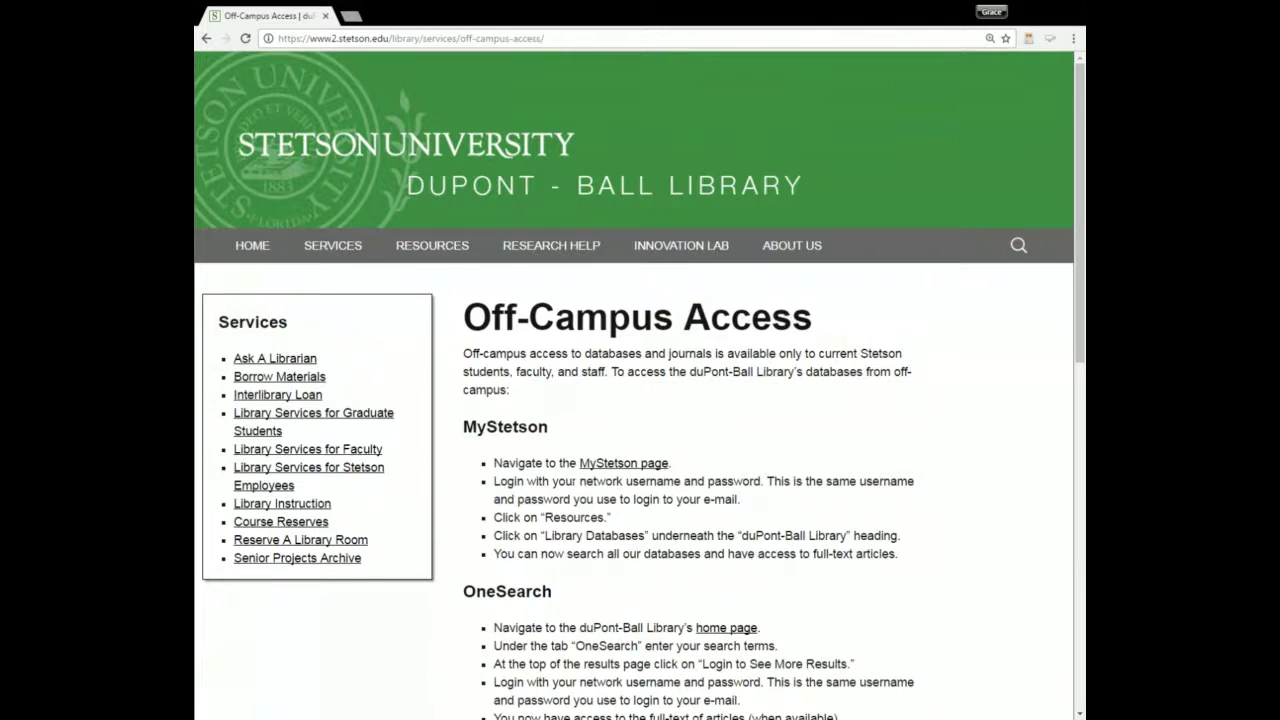
scroll(640, 385, "down", 1)
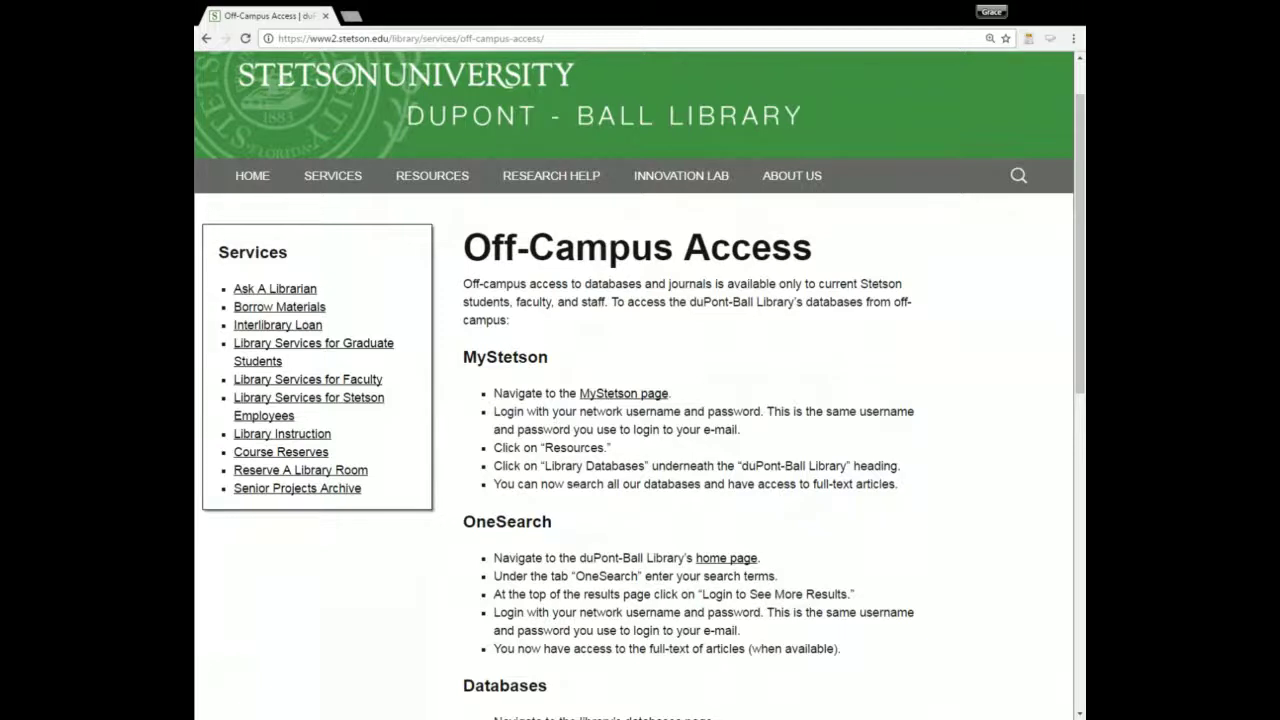
left_click(205, 38)
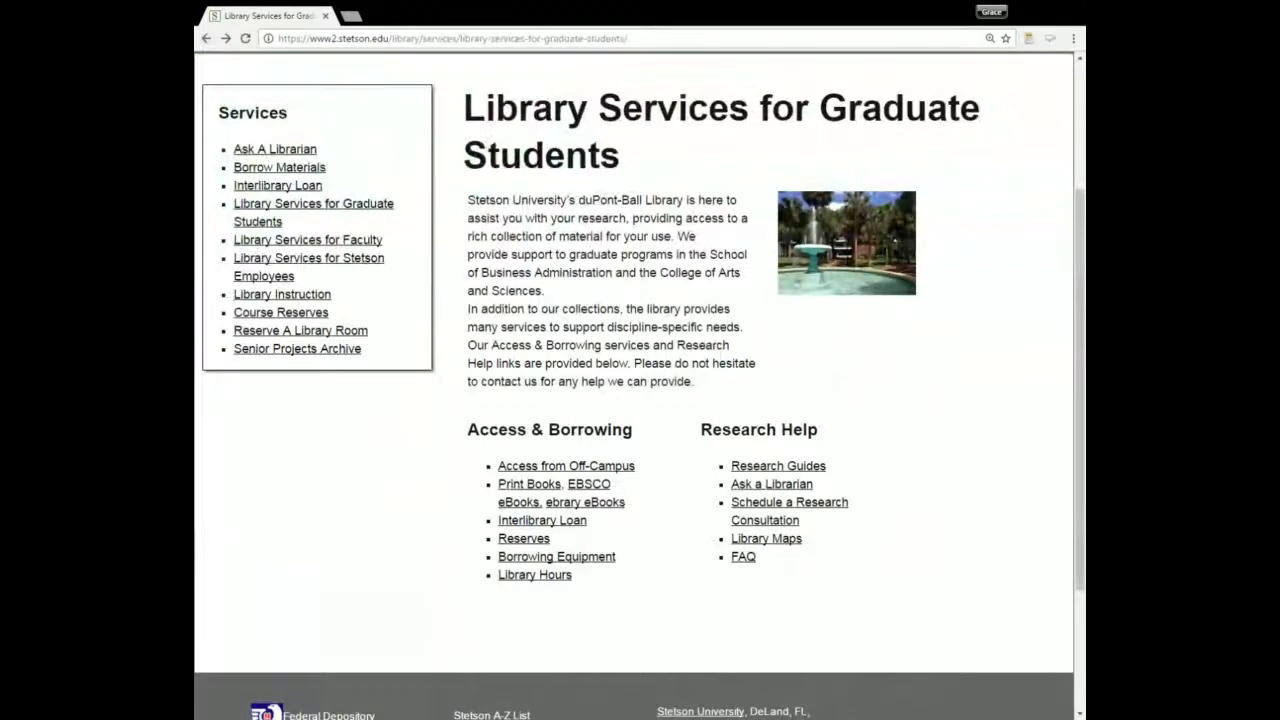
Open the Interlibrary Loan page from Access & Borrowing and bring up its form to request articles.
scroll(569, 323, "down", 3)
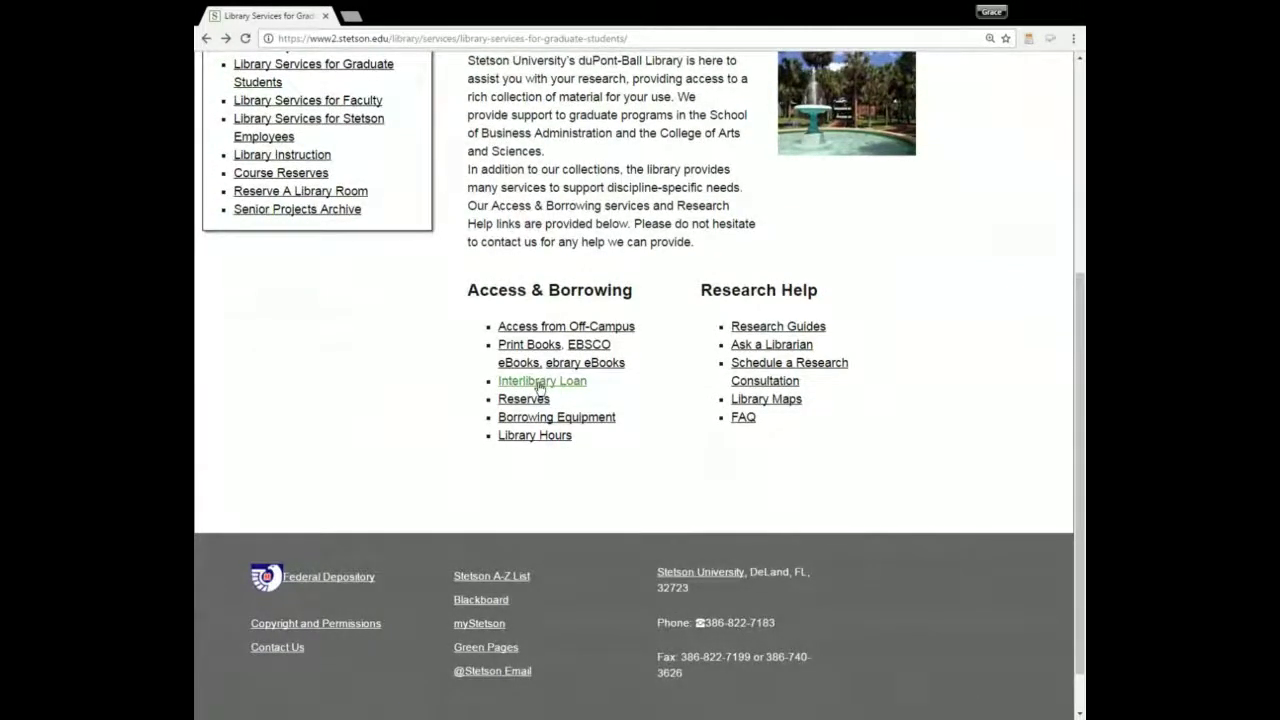
left_click(539, 384)
scroll(531, 376, "down", 1)
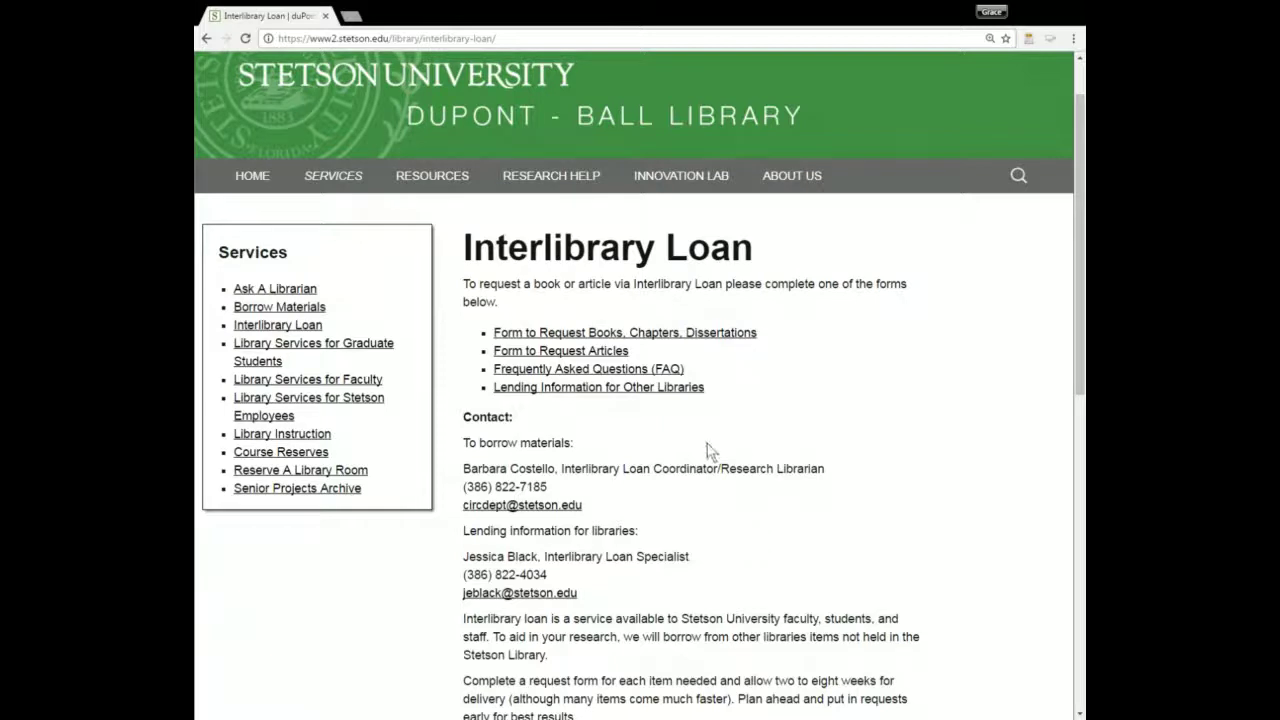
left_click(577, 358)
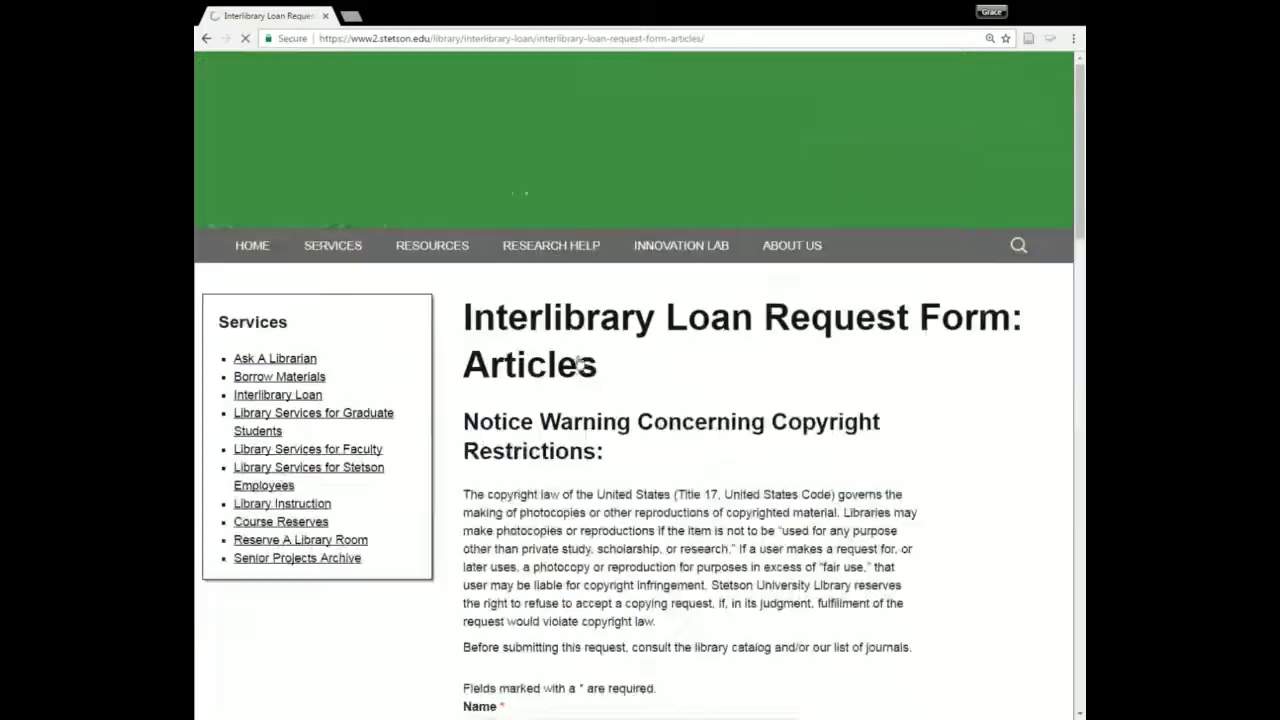
Examine the article request form's copyright notice, requester fields, requested material fields and submission area.
scroll(512, 407, "down", 2)
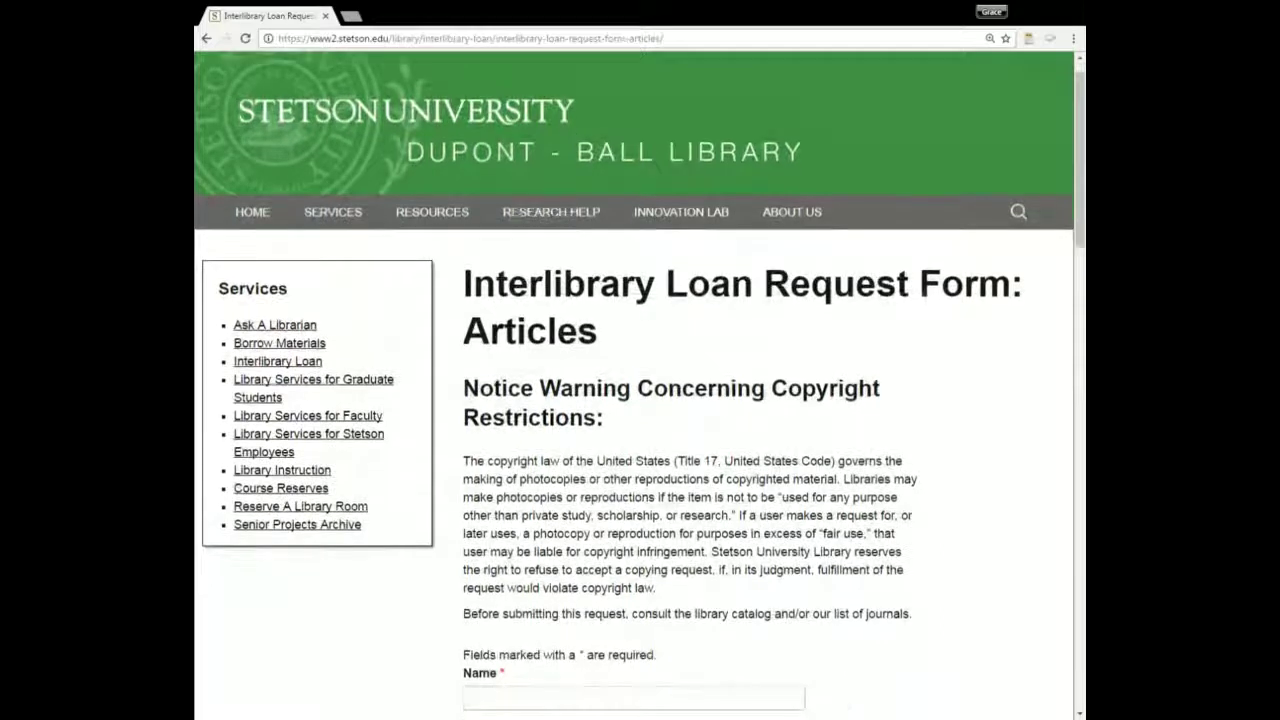
scroll(512, 407, "down", 2)
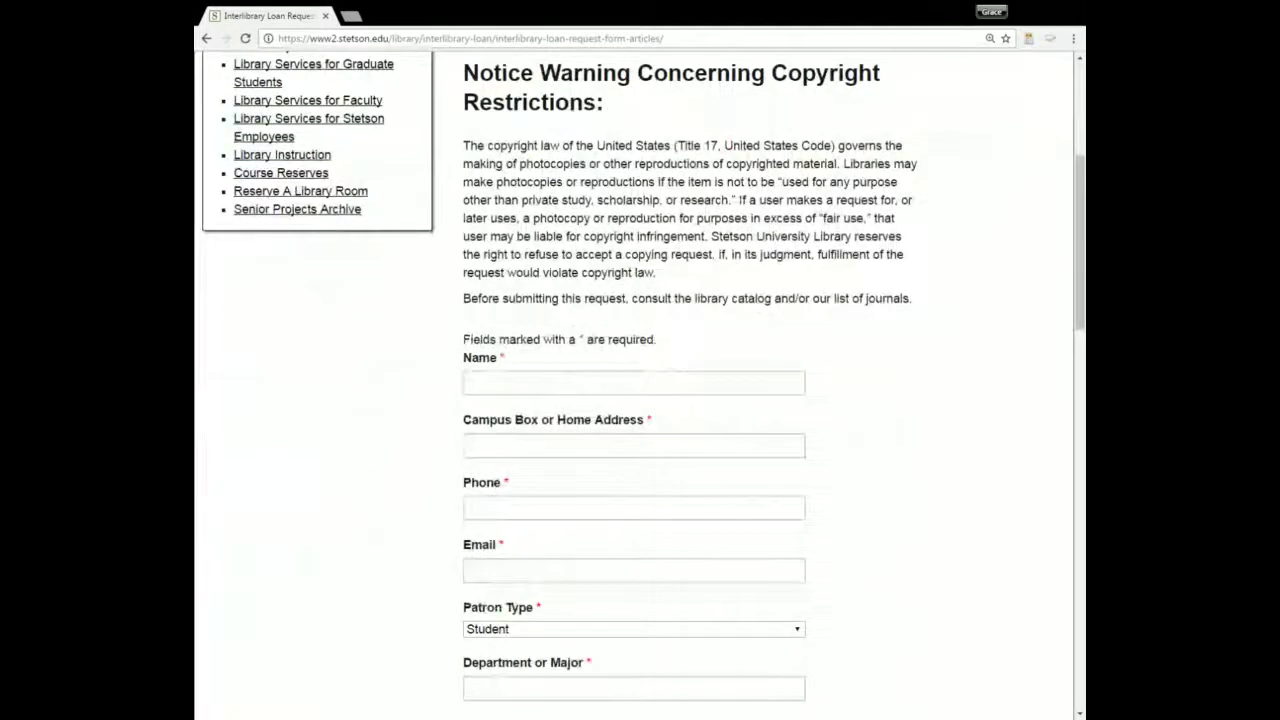
scroll(512, 407, "down", 4)
scroll(610, 447, "down", 2)
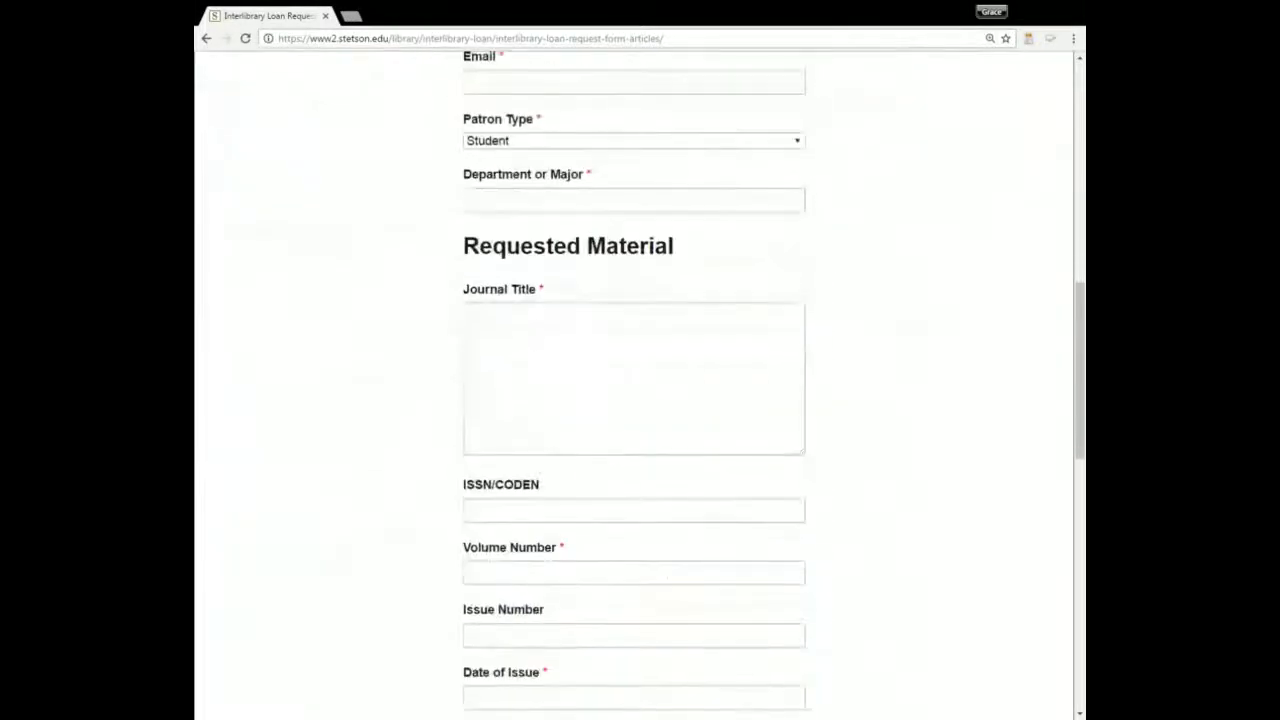
scroll(379, 305, "down", 3)
scroll(379, 305, "down", 6)
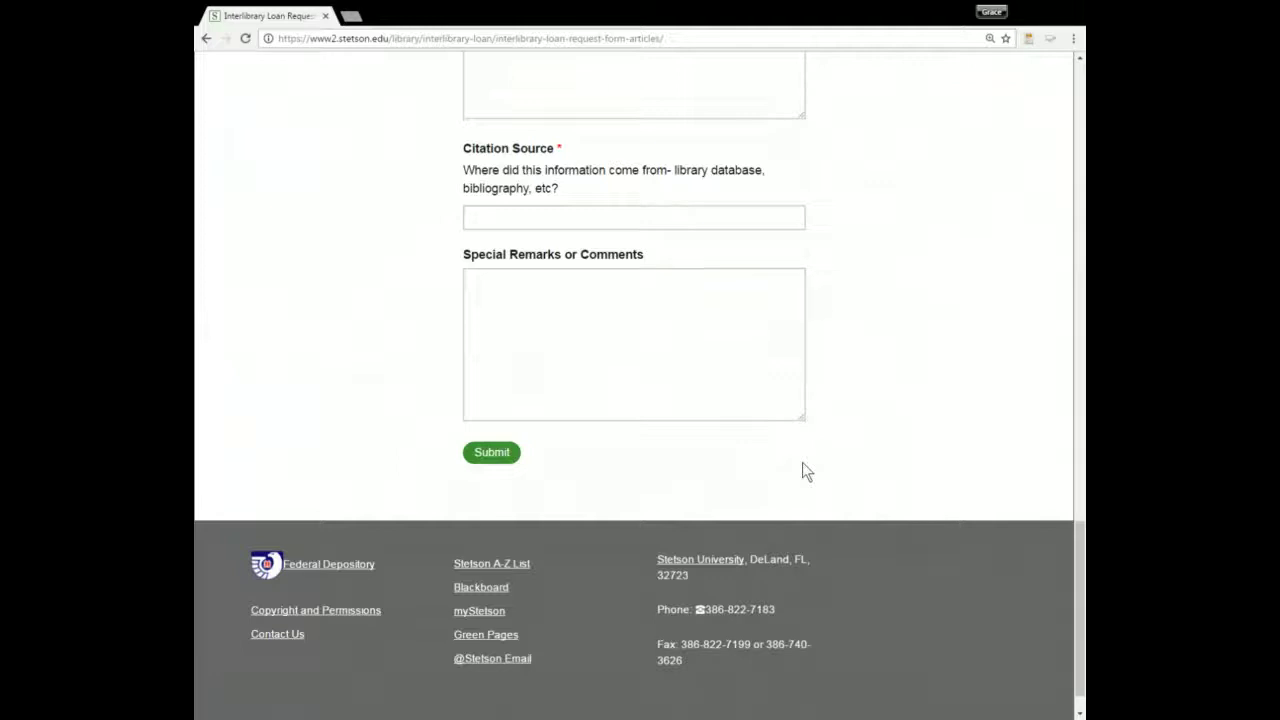
scroll(837, 503, "up", 10)
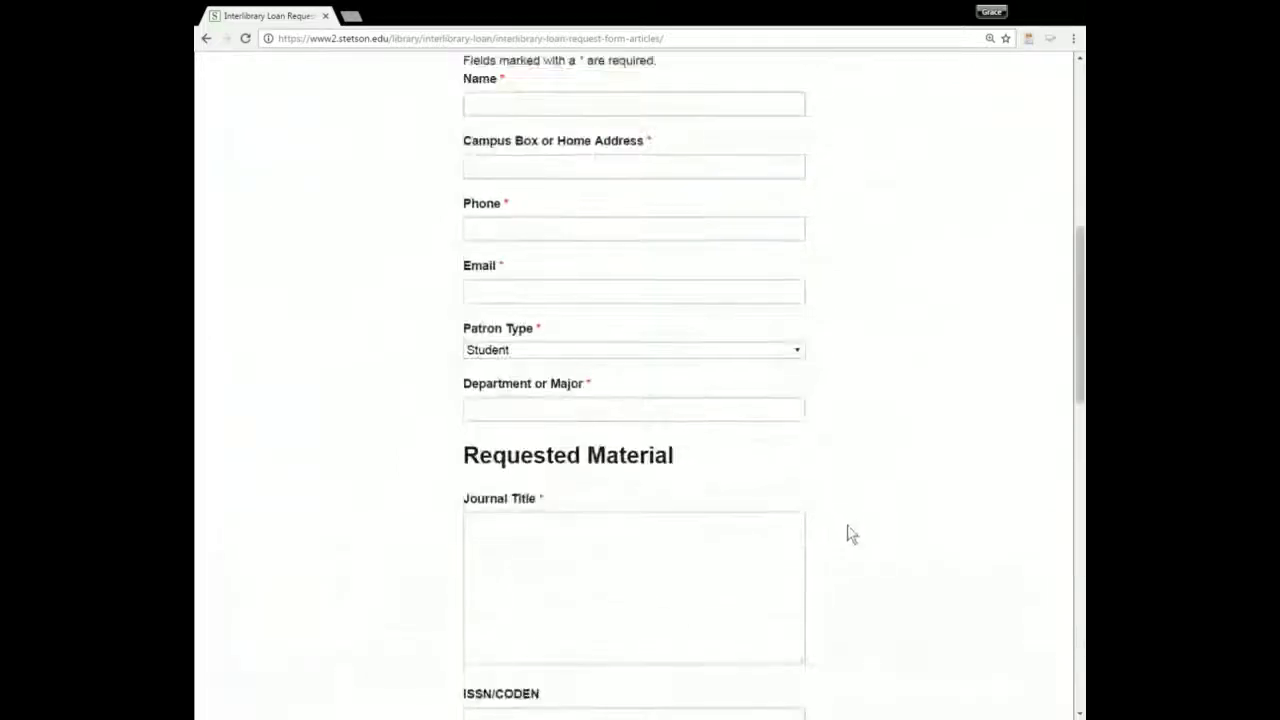
scroll(848, 533, "up", 6)
Return to the graduate student services page and open Research Guides in a new browser tab.
left_click(207, 38)
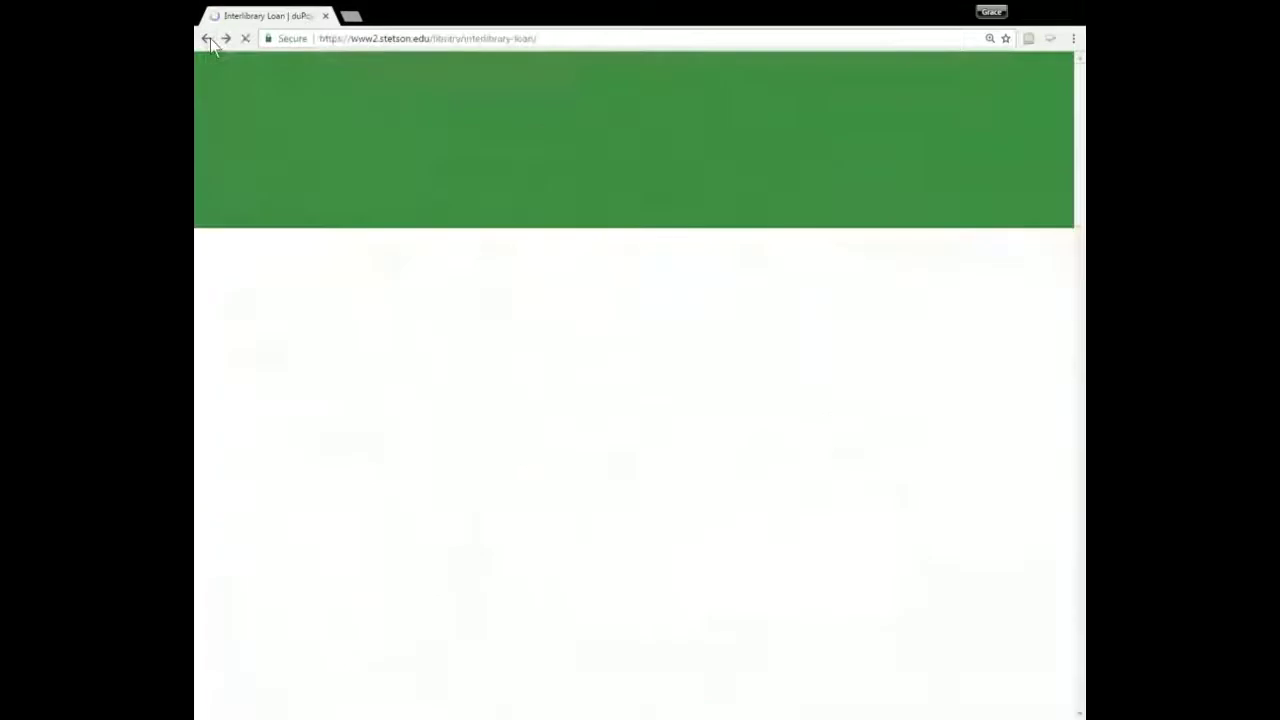
left_click(207, 38)
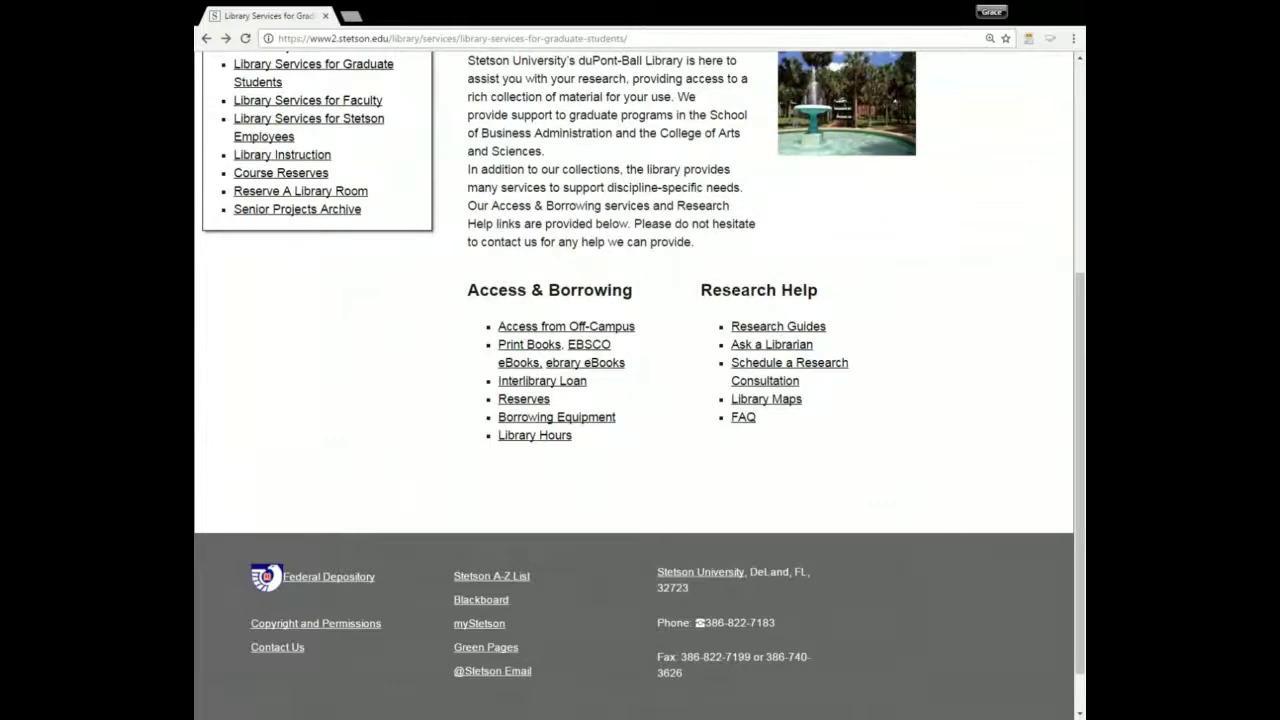
scroll(738, 318, "up", 4)
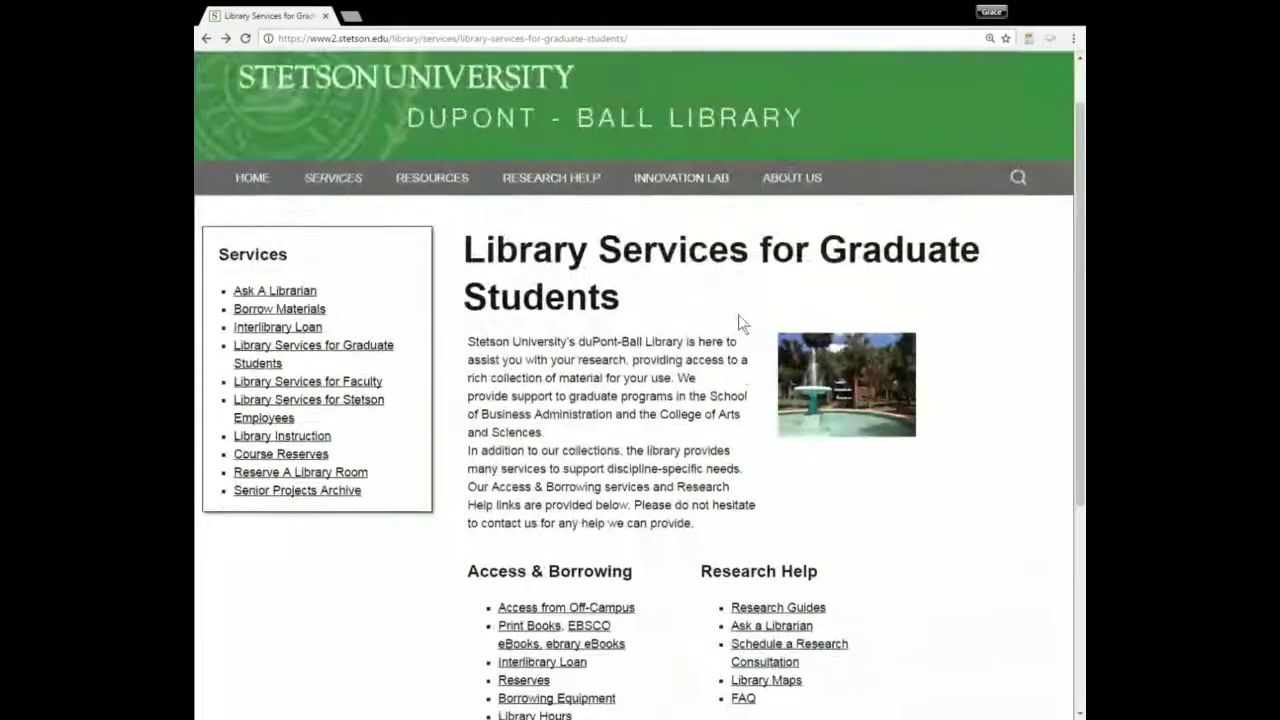
scroll(740, 320, "down", 3)
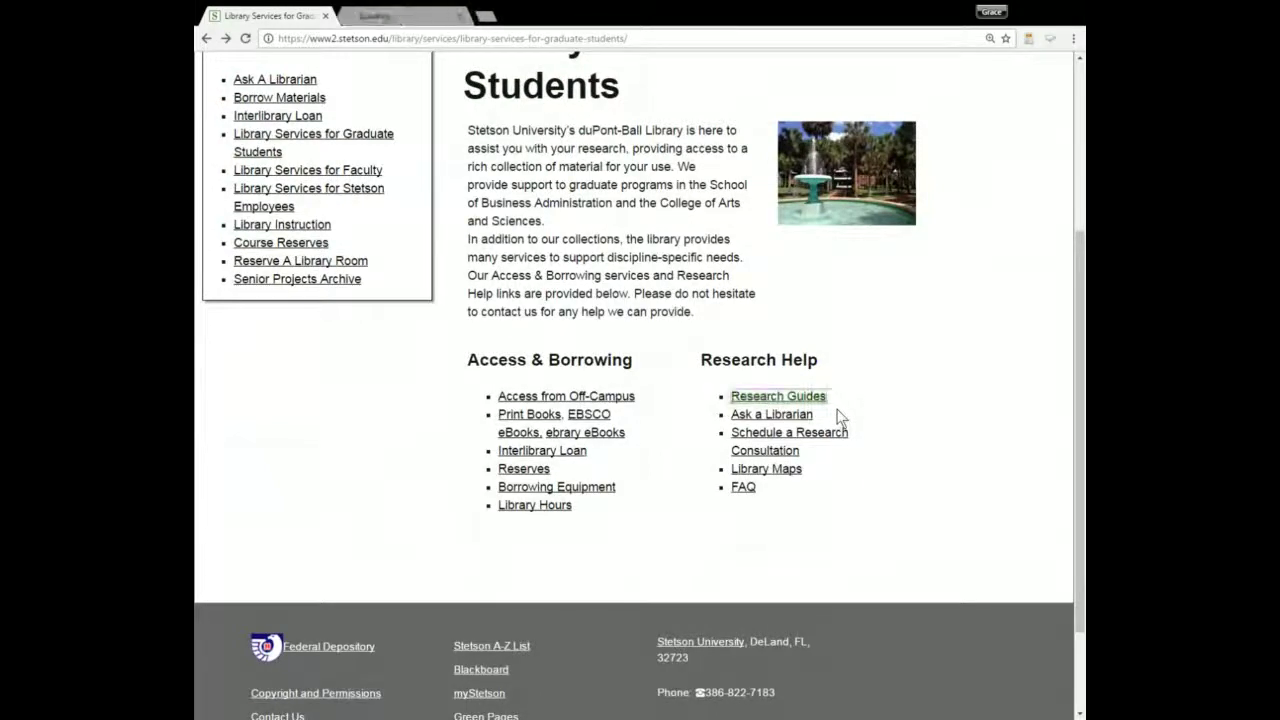
left_click(444, 14)
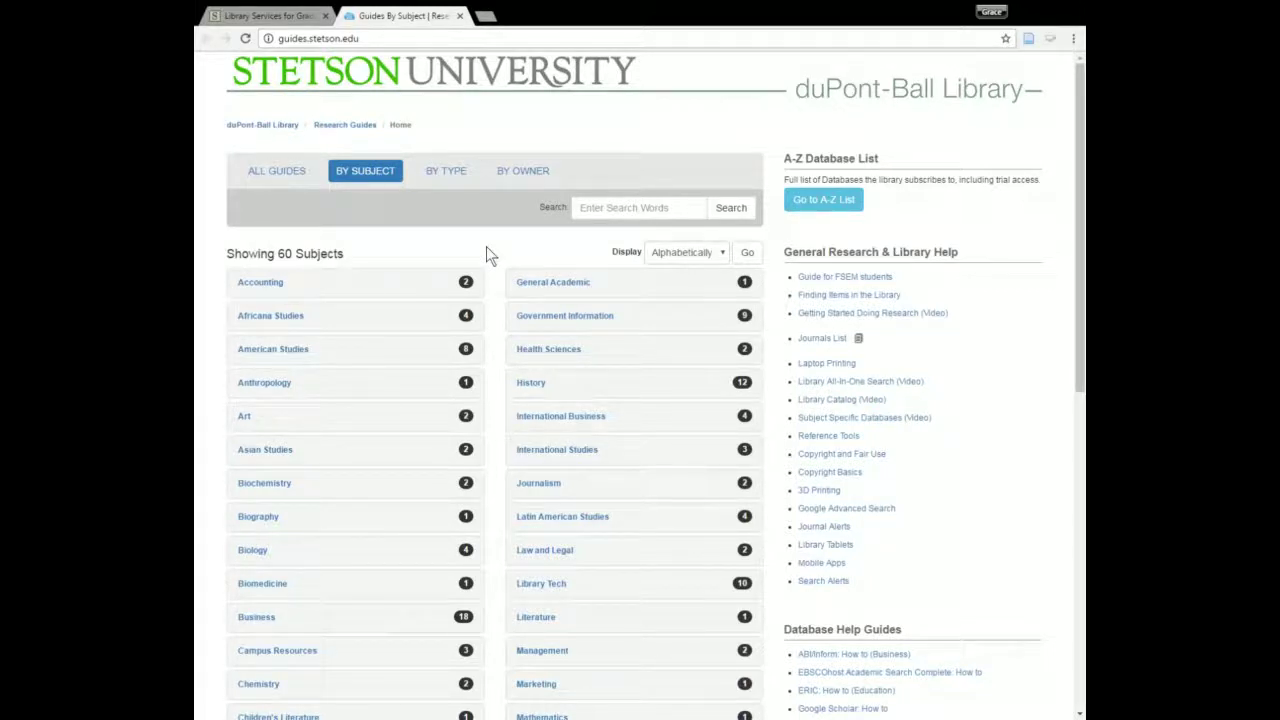
Expand the Education subject in the research guides list and open the Teacher Education Resources guide in a new tab.
scroll(487, 248, "down", 1)
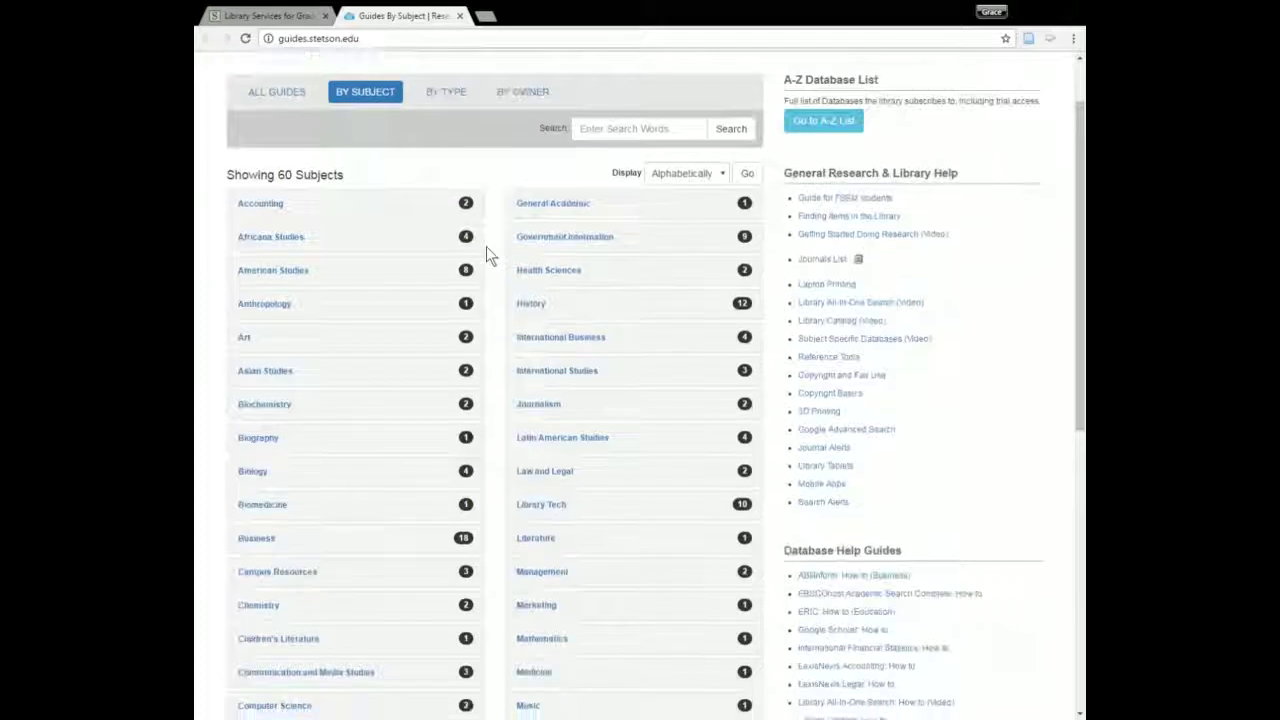
scroll(486, 246, "down", 1)
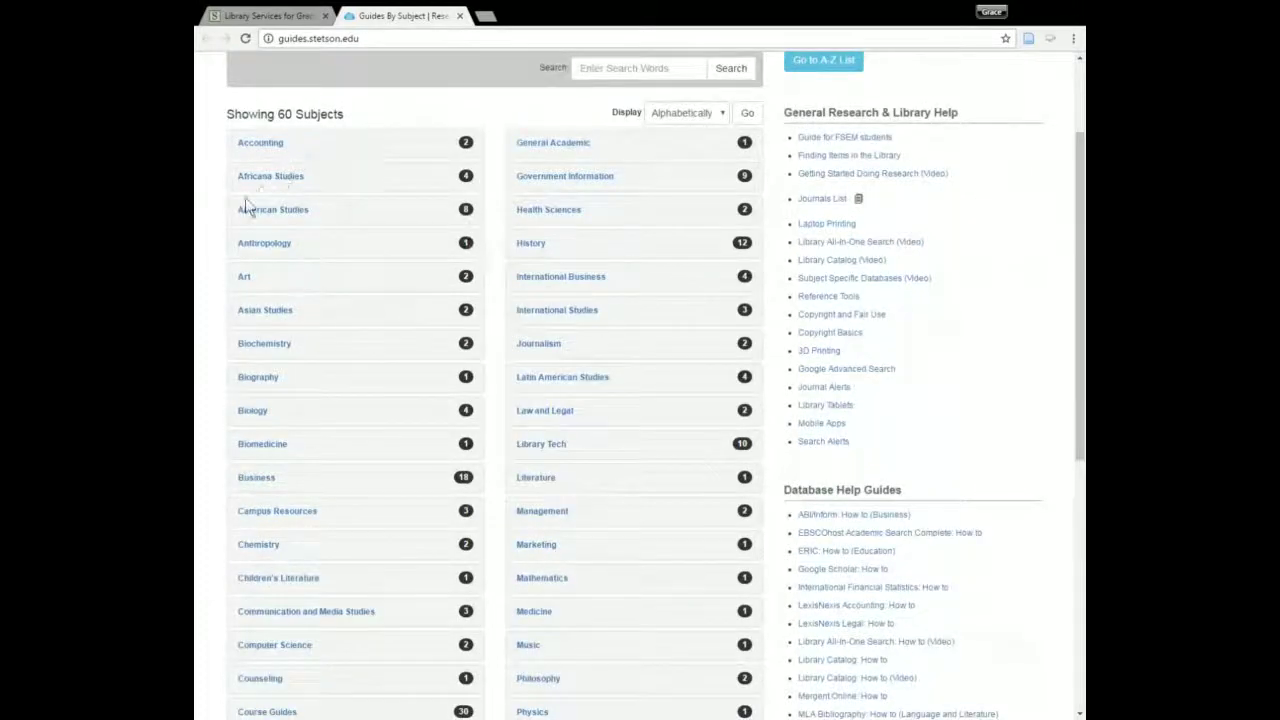
scroll(325, 370, "down", 1)
scroll(334, 381, "down", 5)
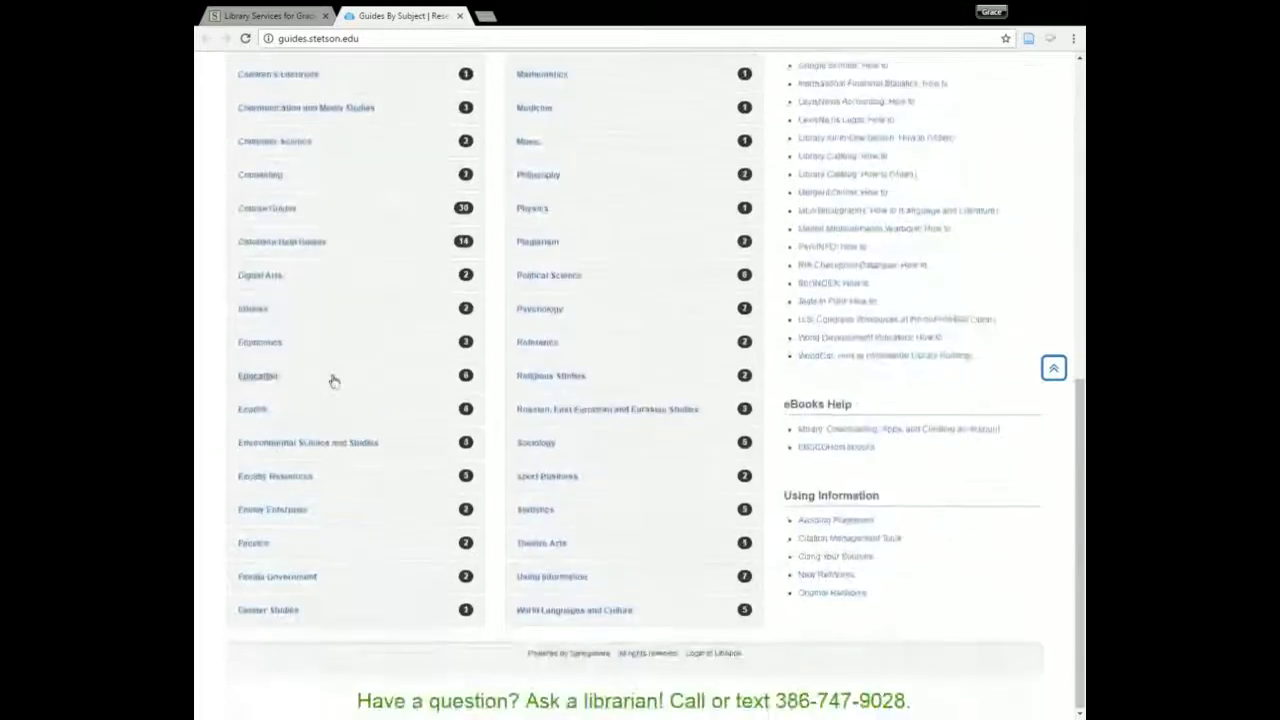
left_click(262, 380)
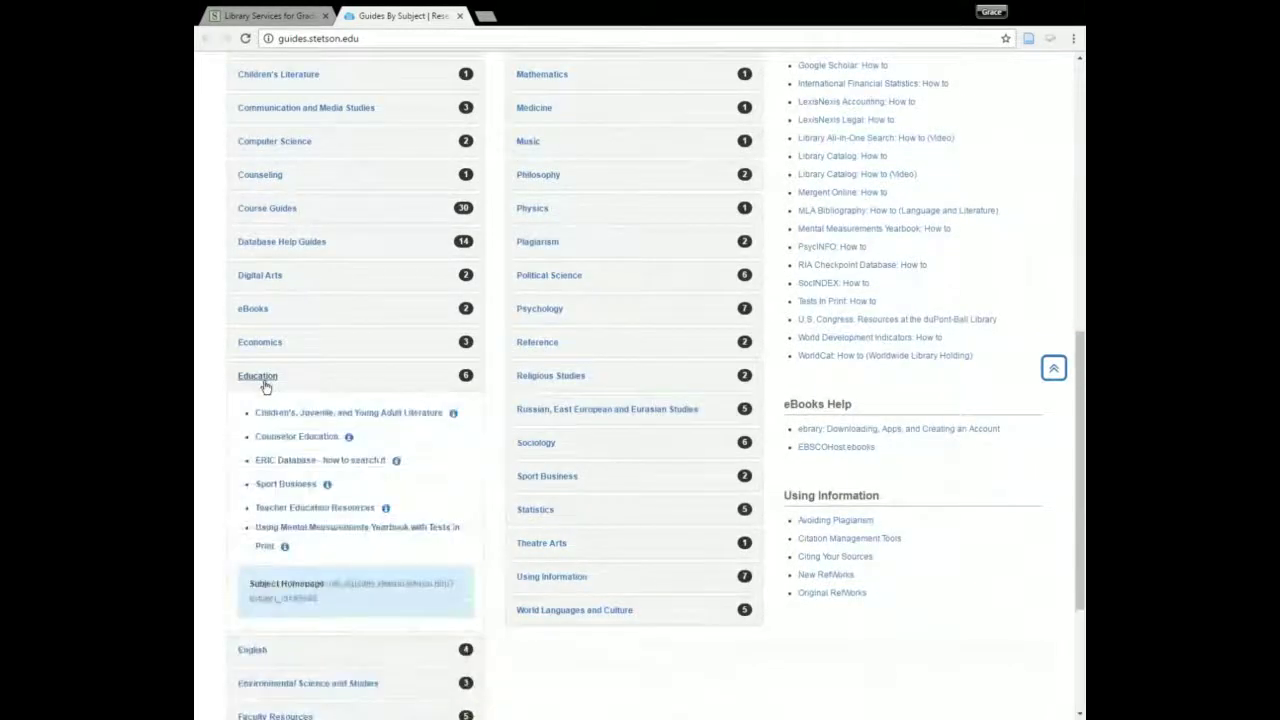
scroll(265, 387, "down", 2)
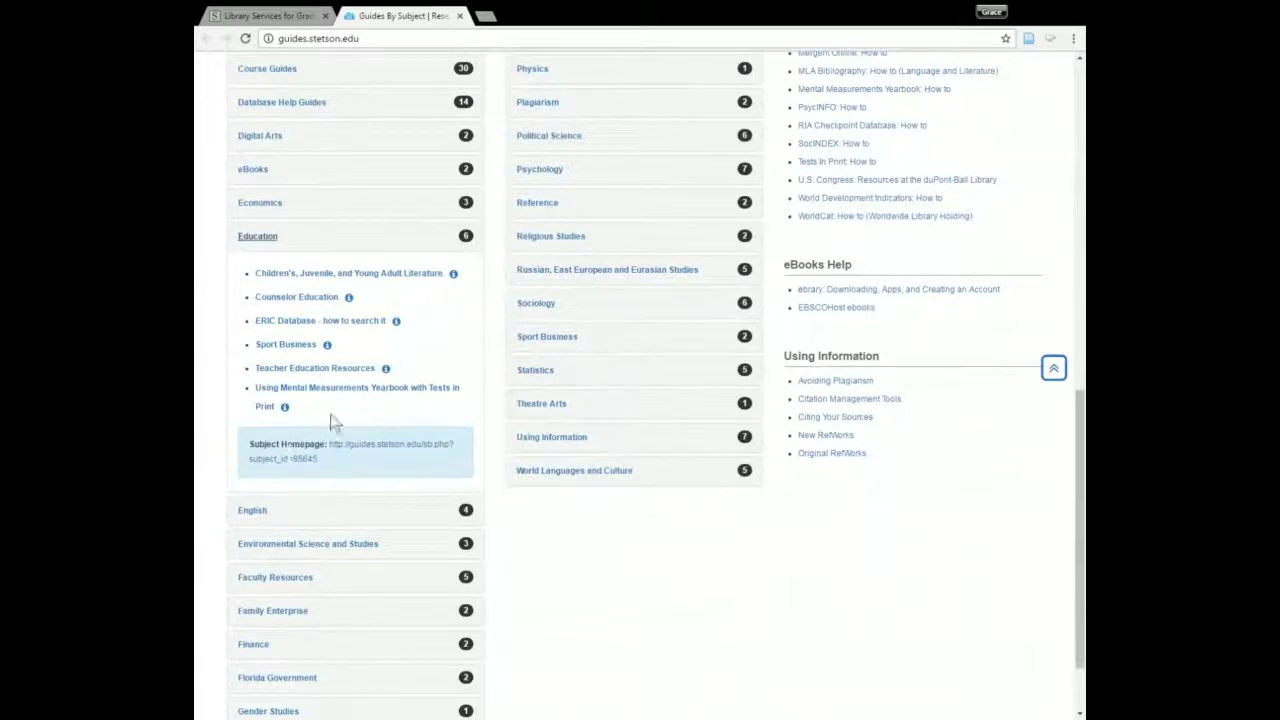
left_click(295, 370, "ctrl")
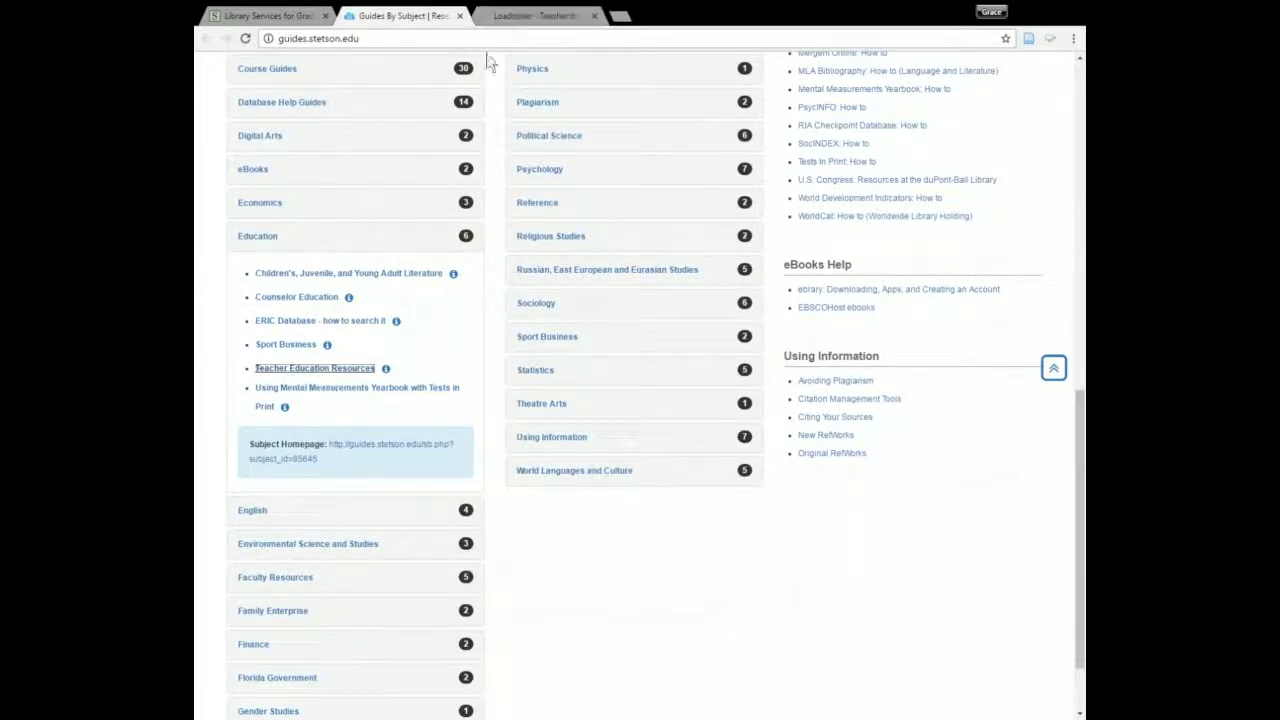
left_click(506, 14)
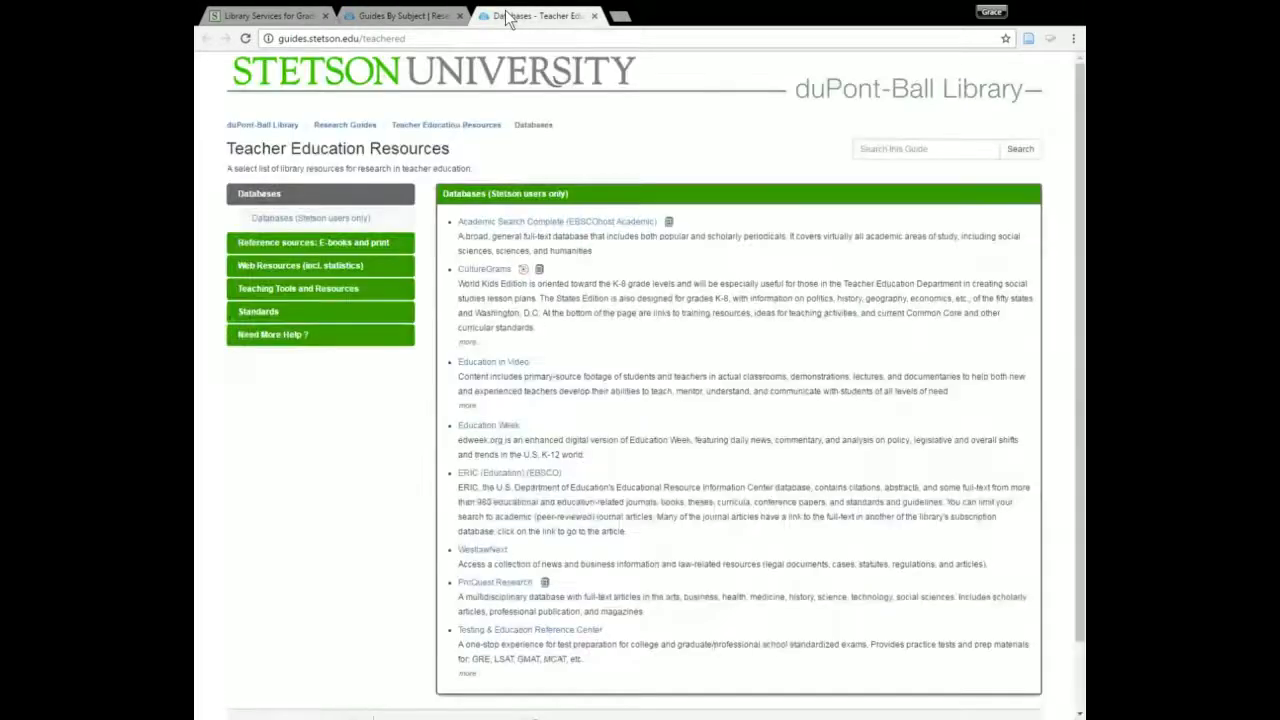
View the Web Resources (incl. statistics) section of the Teacher Education Resources guide.
left_click(280, 268)
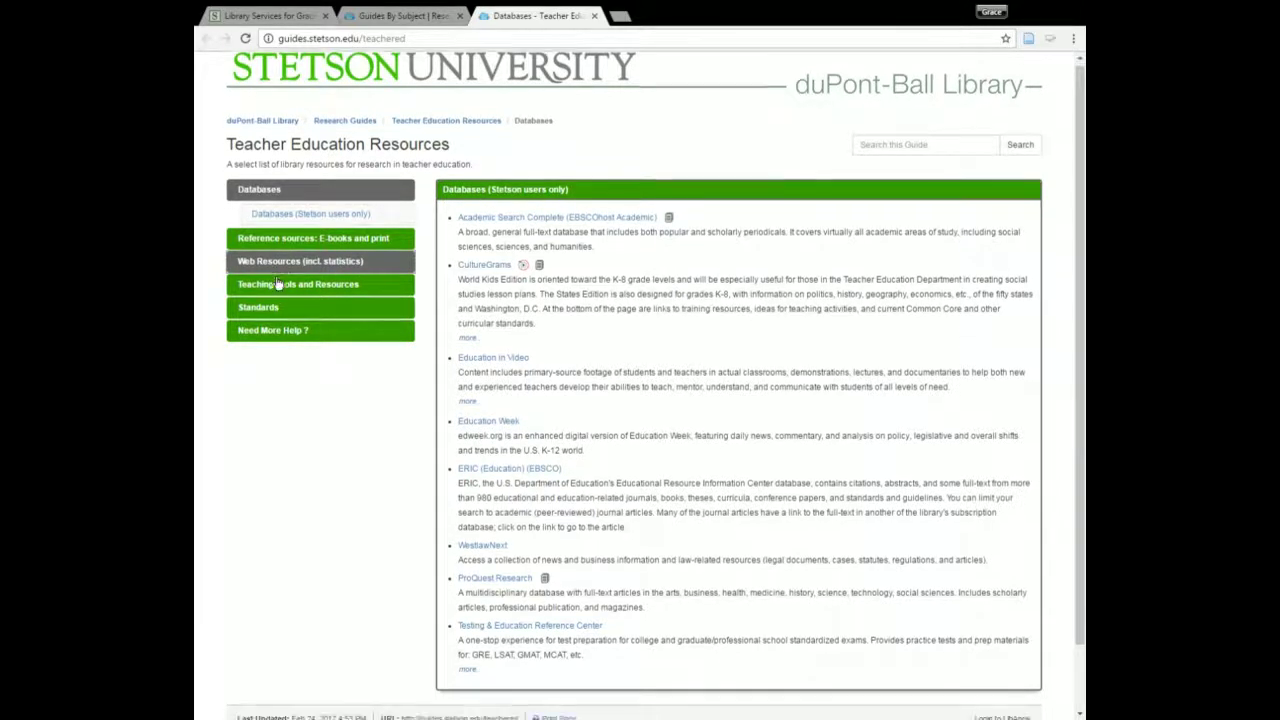
scroll(278, 283, "down", 1)
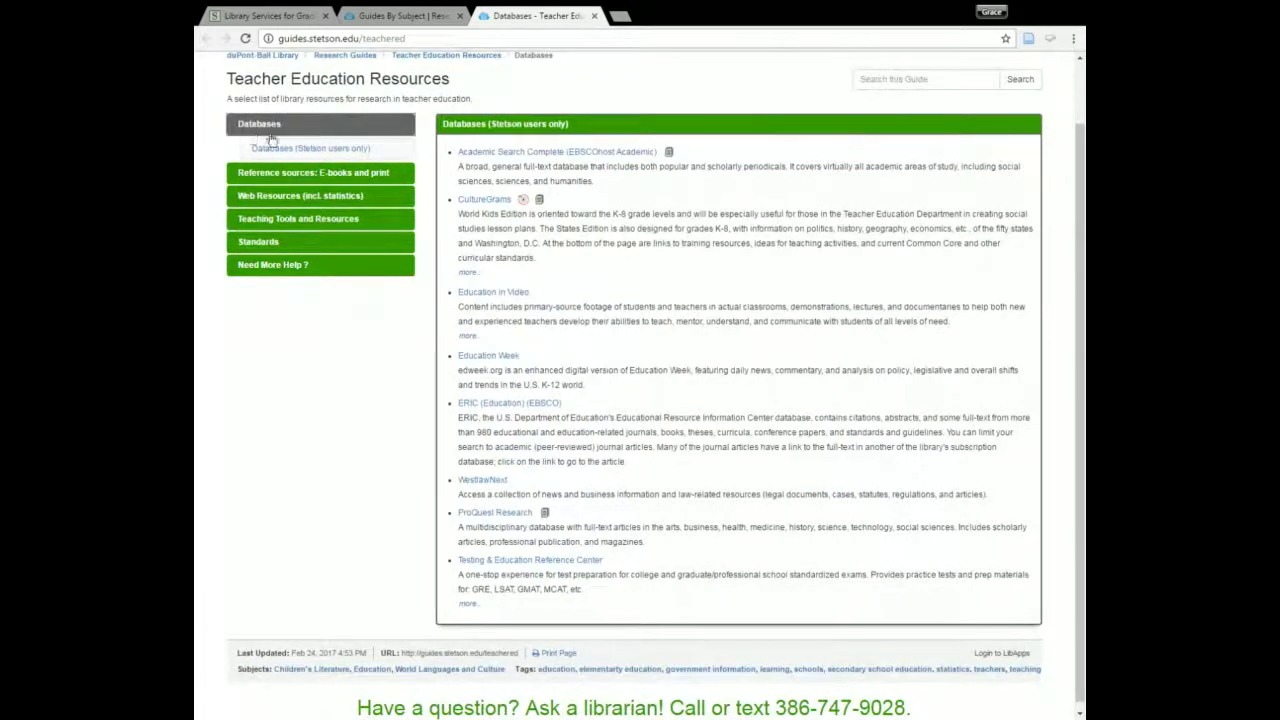
left_click(276, 198)
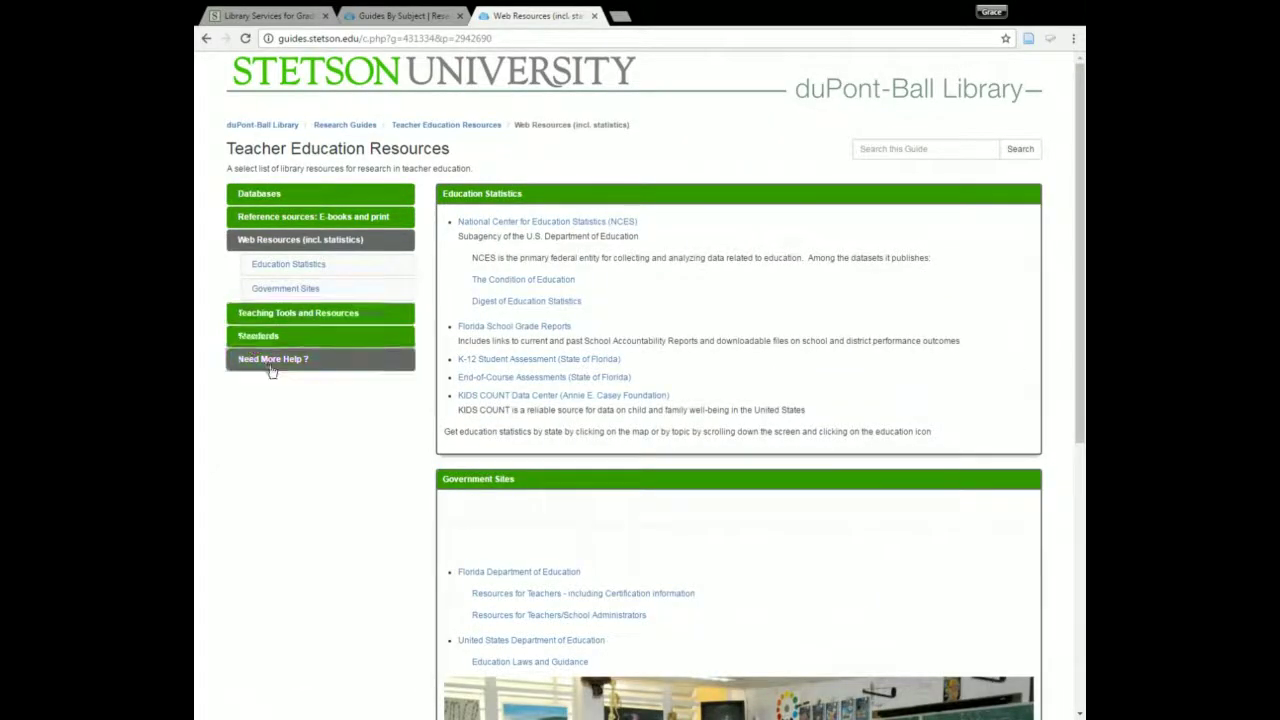
scroll(329, 459, "down", 1)
scroll(413, 371, "up", 1)
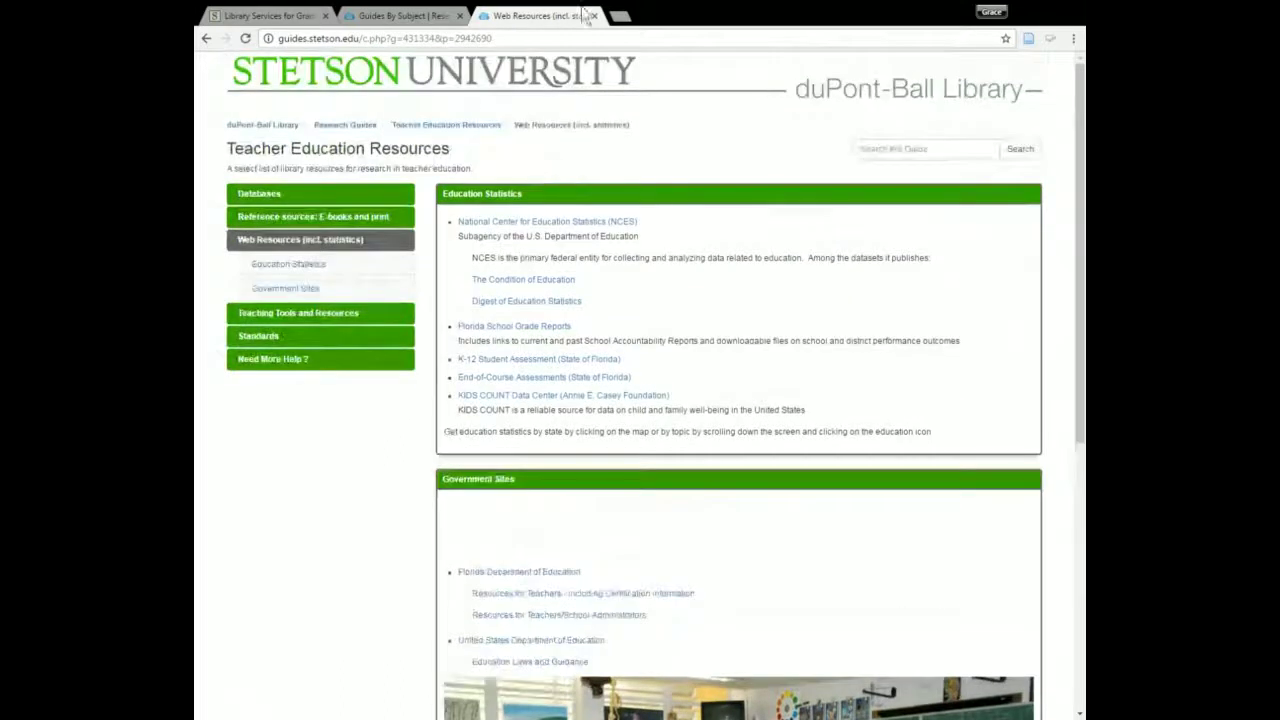
Close the Teacher Education Resources guide and open the ERIC Database - how to search it guide under Education.
left_click(594, 16)
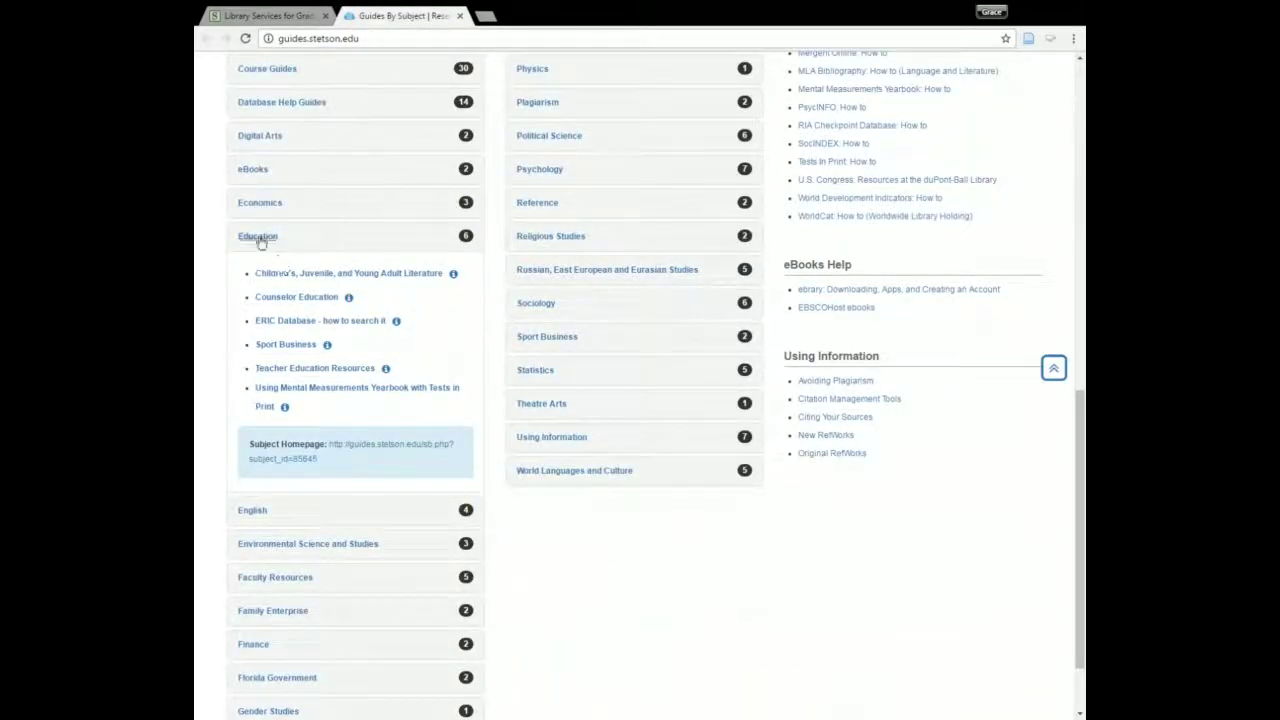
left_click(279, 331)
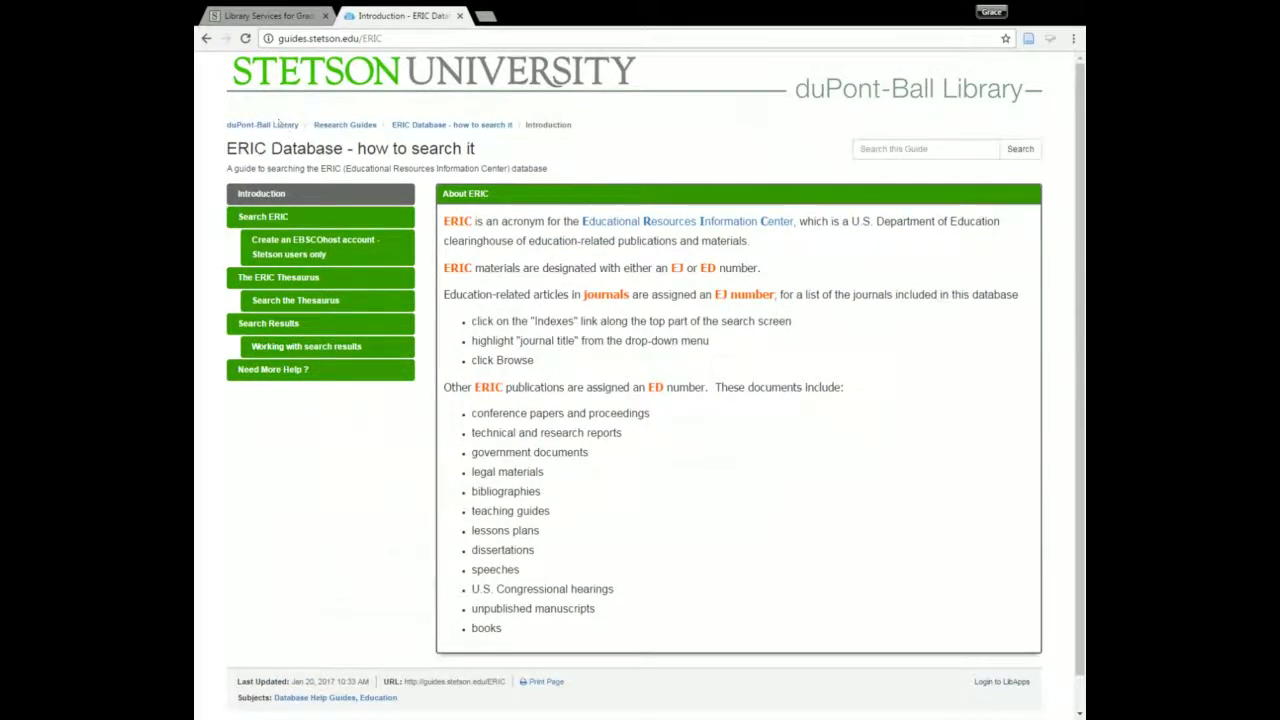
Close the ERIC guide and view the Ask a Librarian page's on-call hours and email form.
left_click(459, 16)
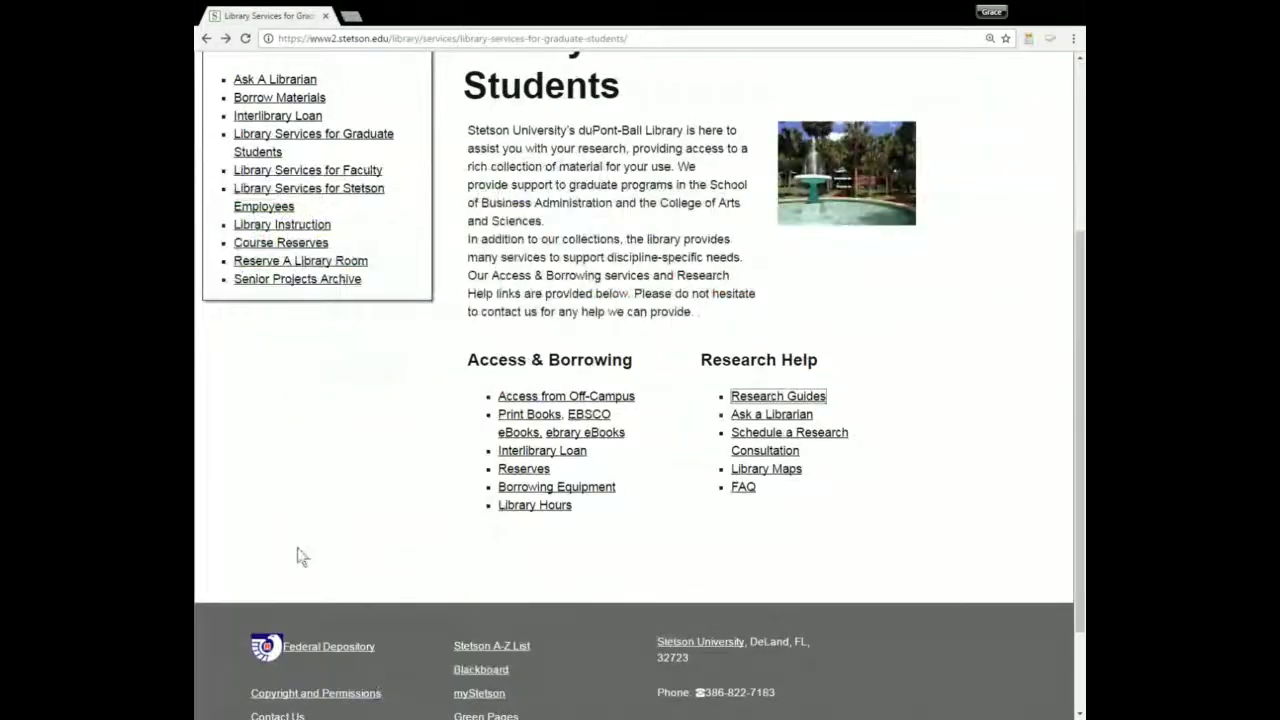
scroll(557, 460, "up", 1)
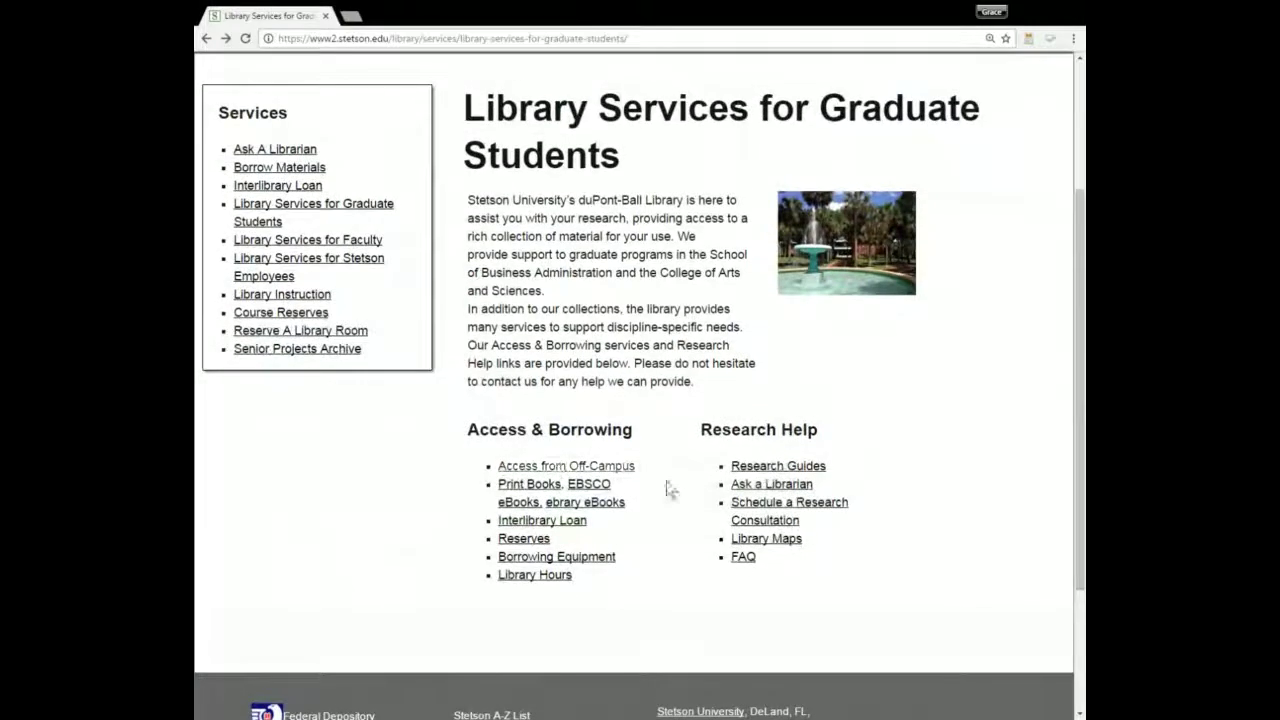
left_click(755, 484)
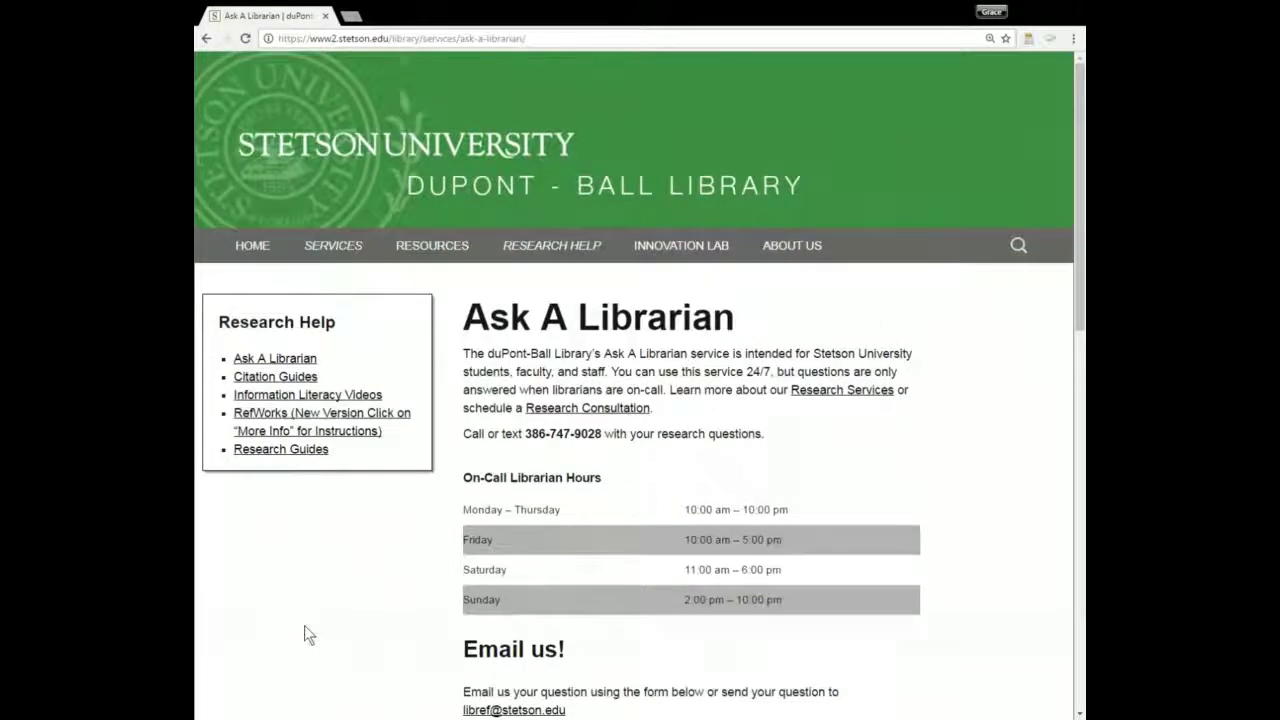
scroll(304, 625, "down", 3)
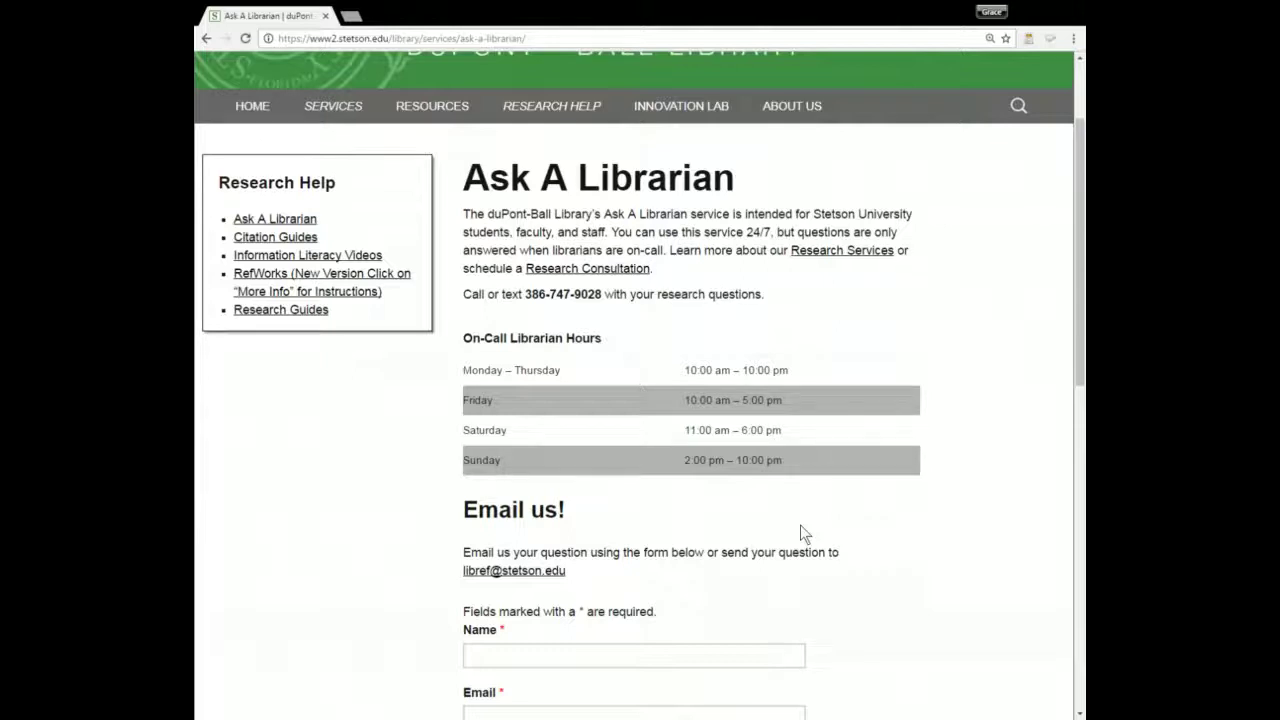
scroll(800, 525, "up", 1)
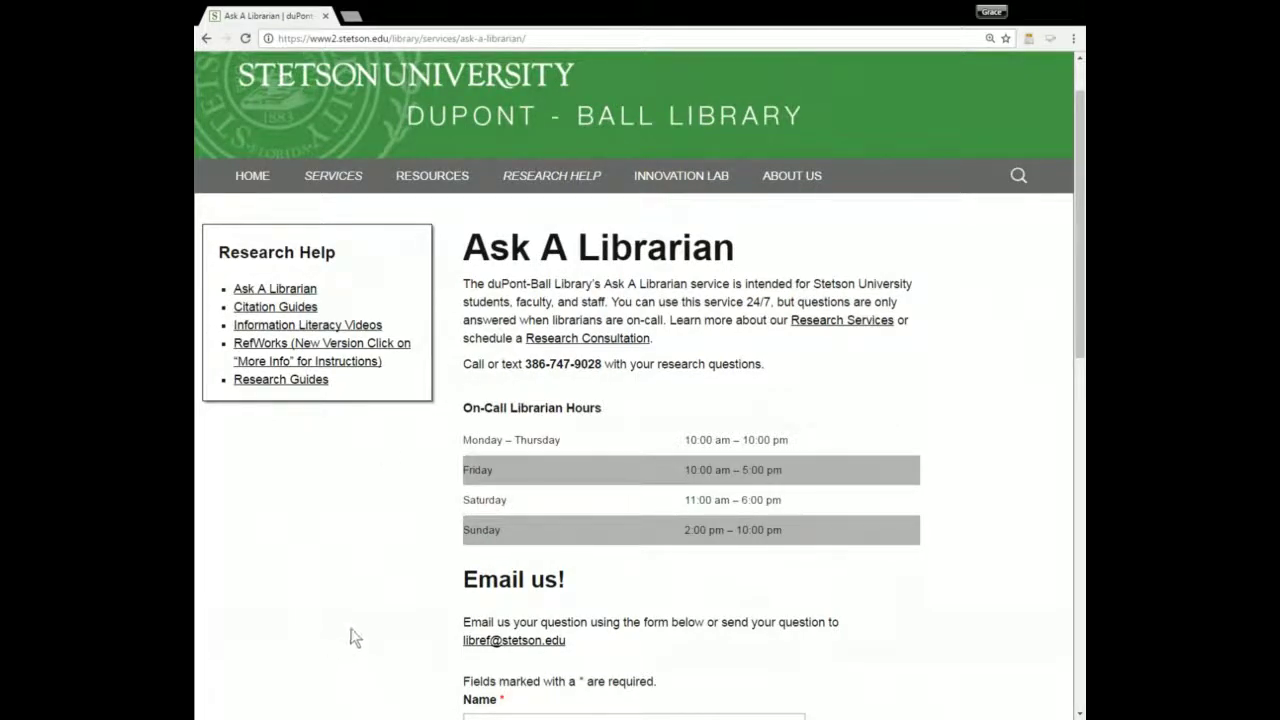
scroll(462, 593, "down", 2)
scroll(462, 593, "down", 1)
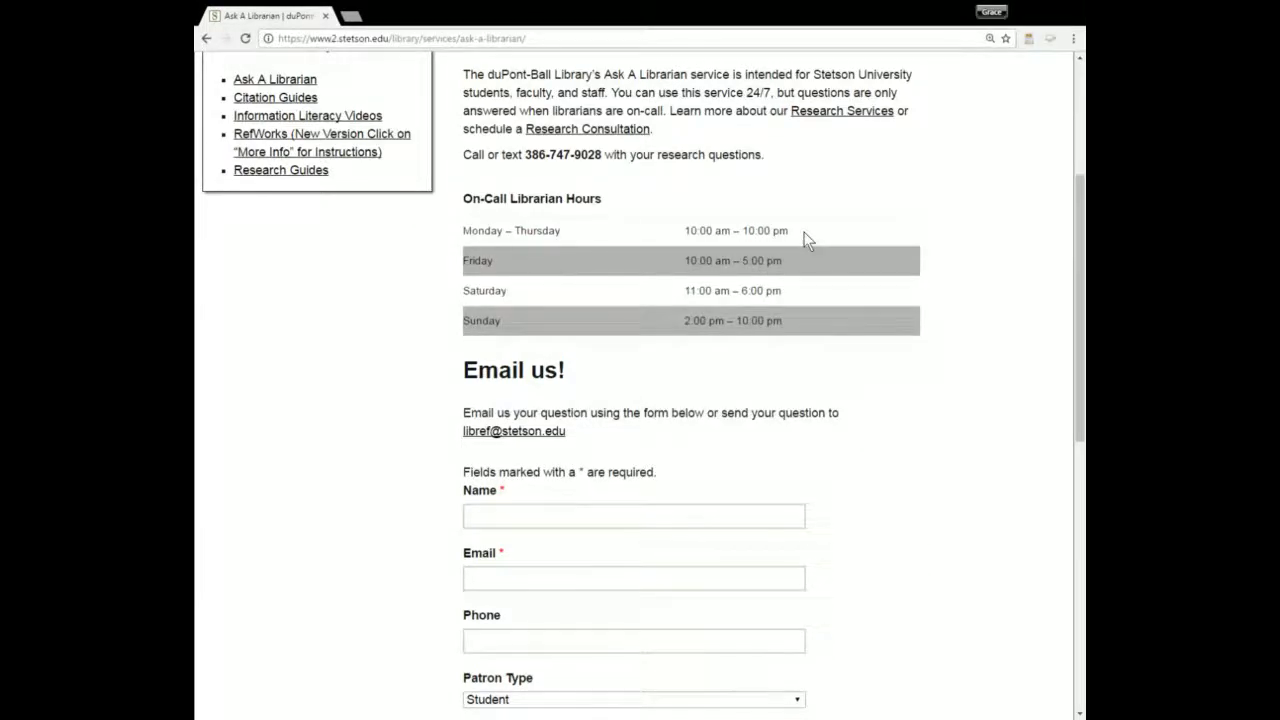
left_click_drag(1080, 429, 1080, 378)
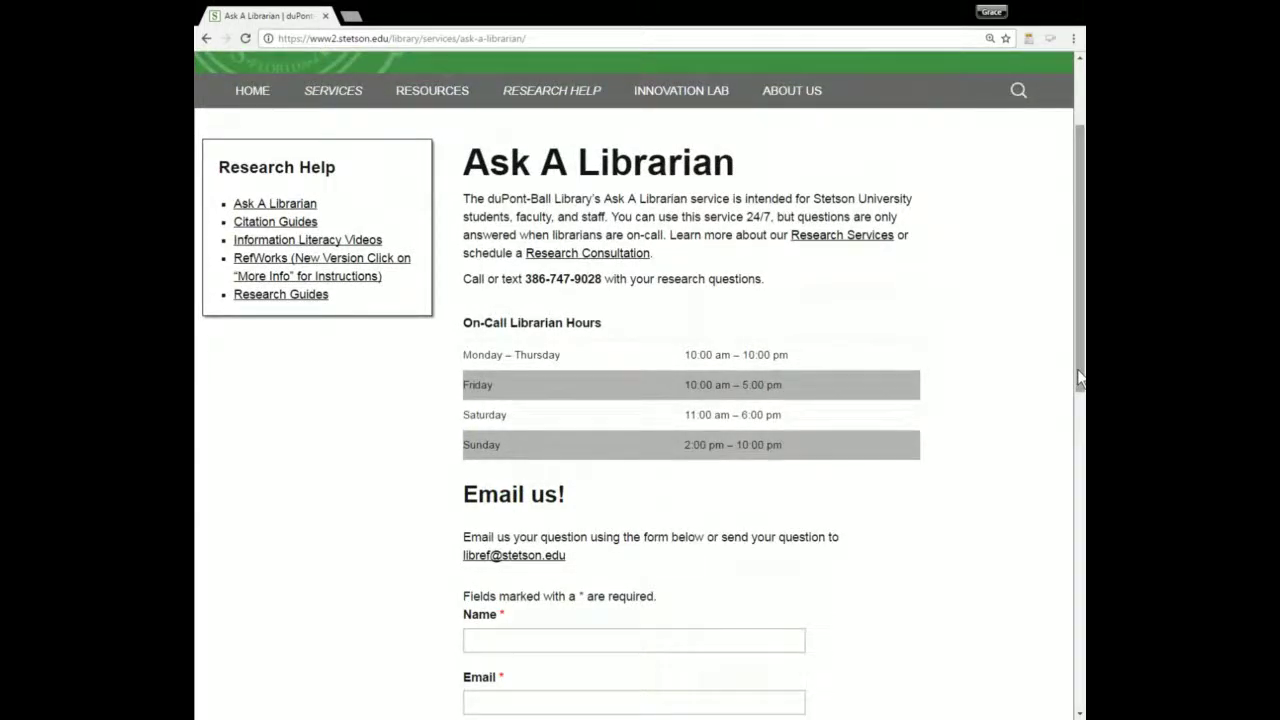
Return to the graduate student services page and view the Schedule a Research Consultation request form through its last field.
left_click(206, 40)
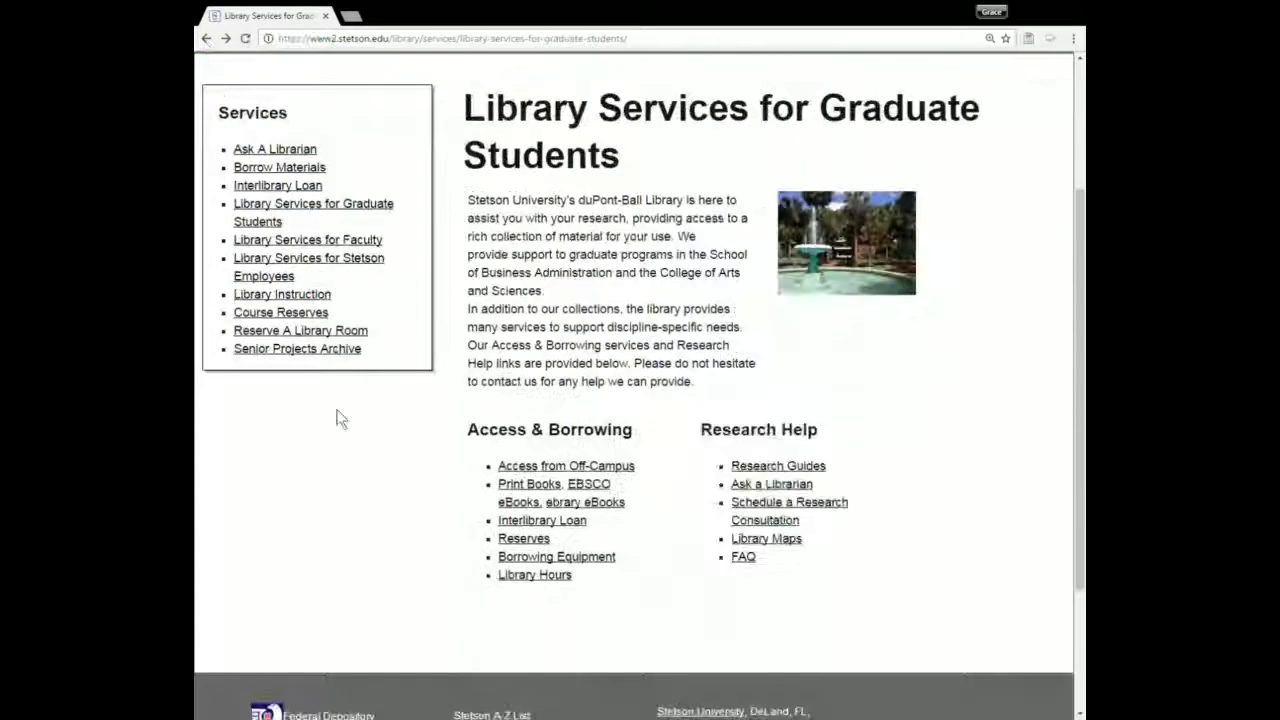
scroll(365, 478, "down", 1)
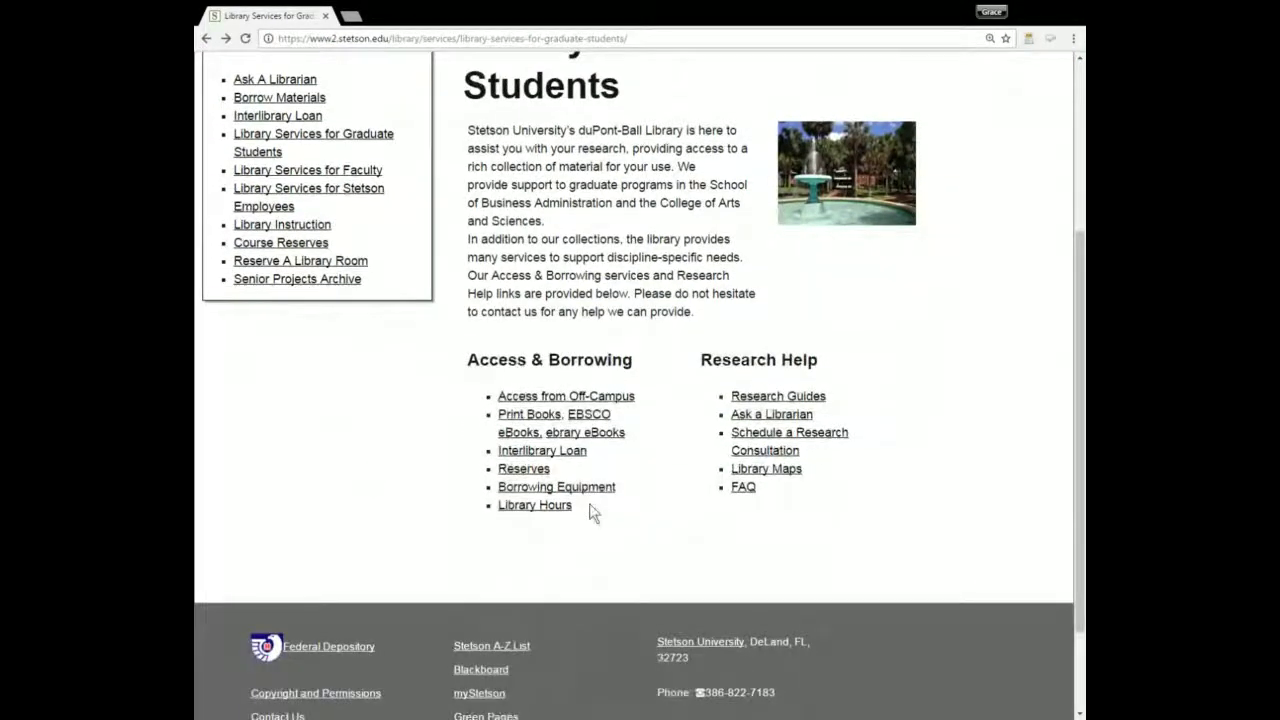
left_click(772, 458)
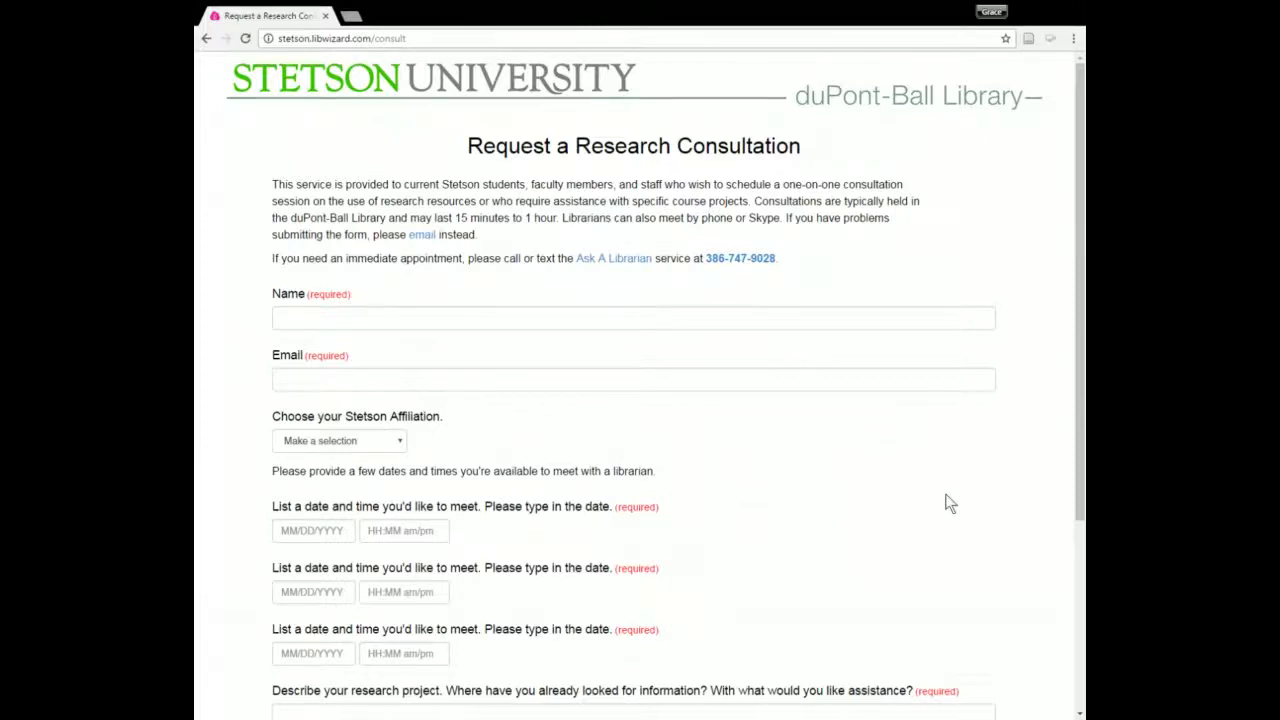
scroll(949, 503, "down", 2)
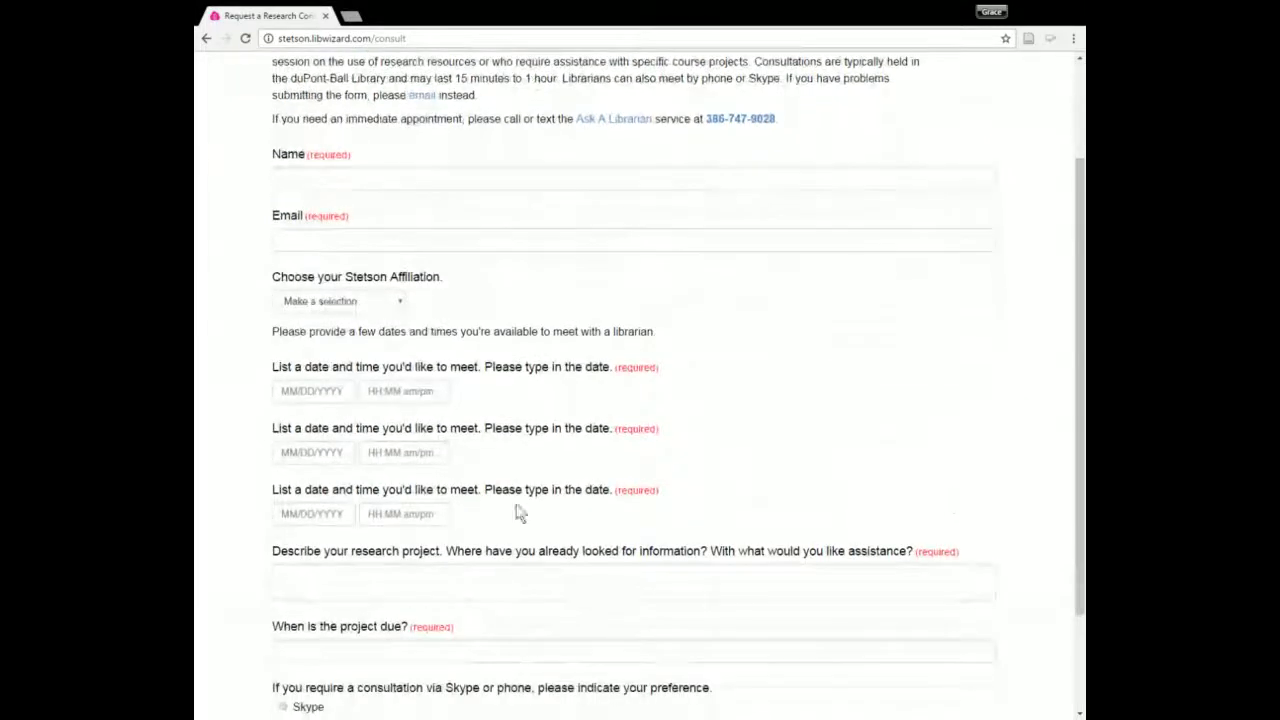
scroll(314, 417, "down", 1)
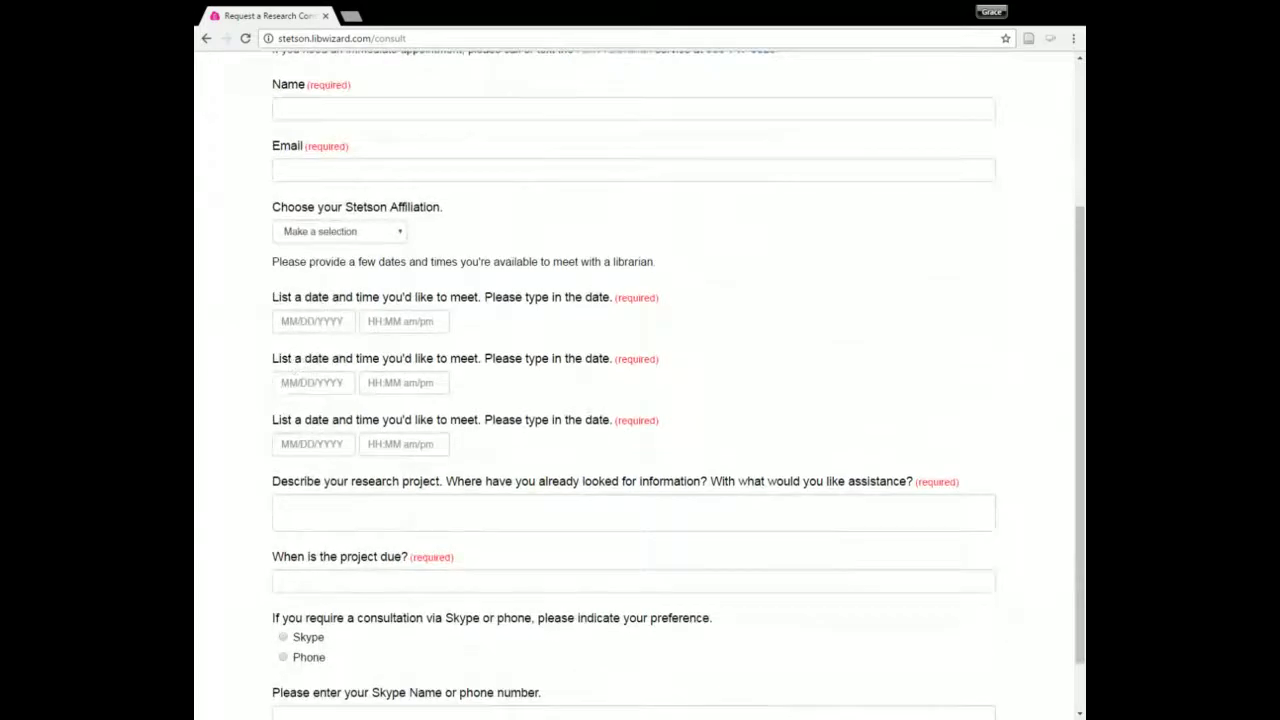
scroll(315, 358, "down", 1)
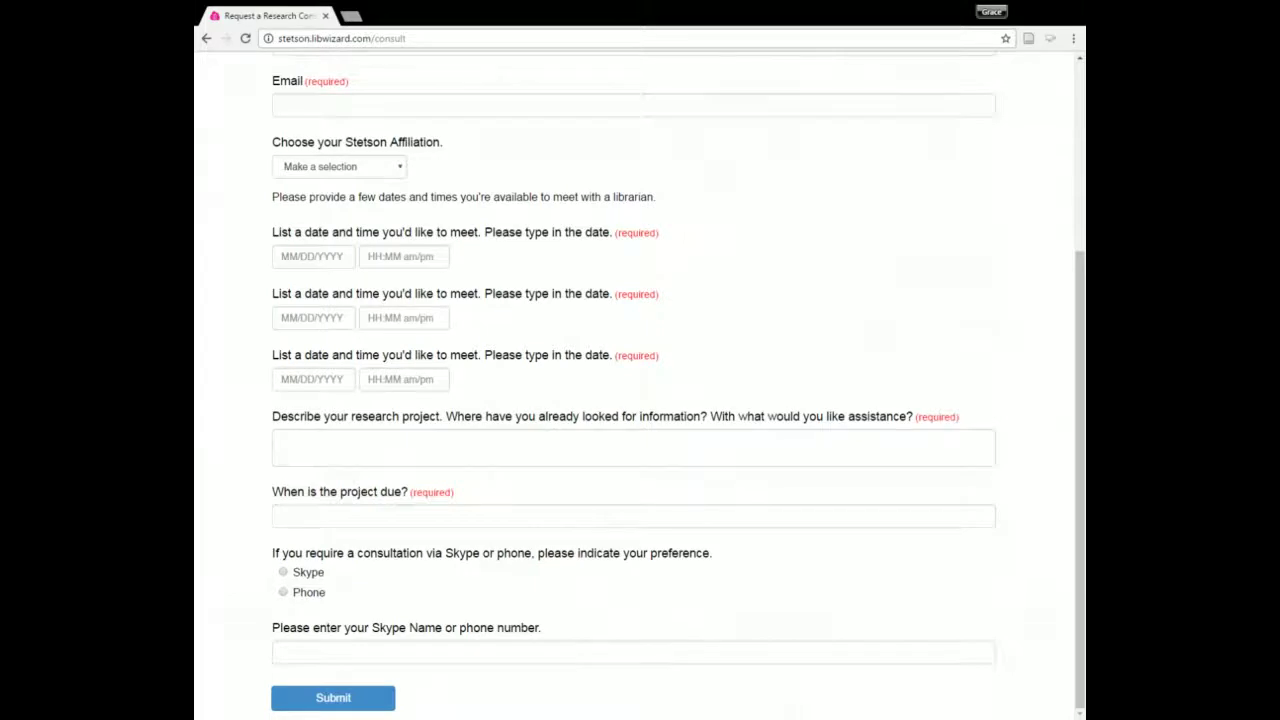
scroll(634, 400, "up", 3)
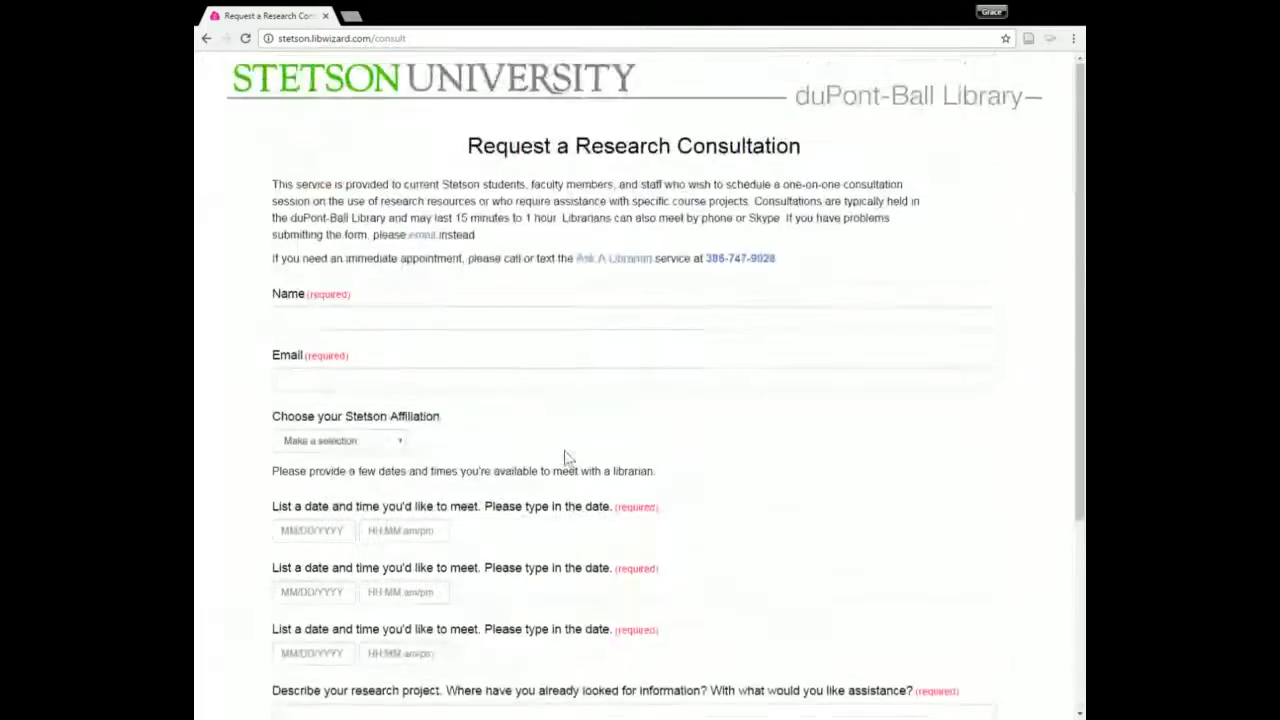
Go back to the library home page and open the list for browsing databases by title.
left_click(208, 40)
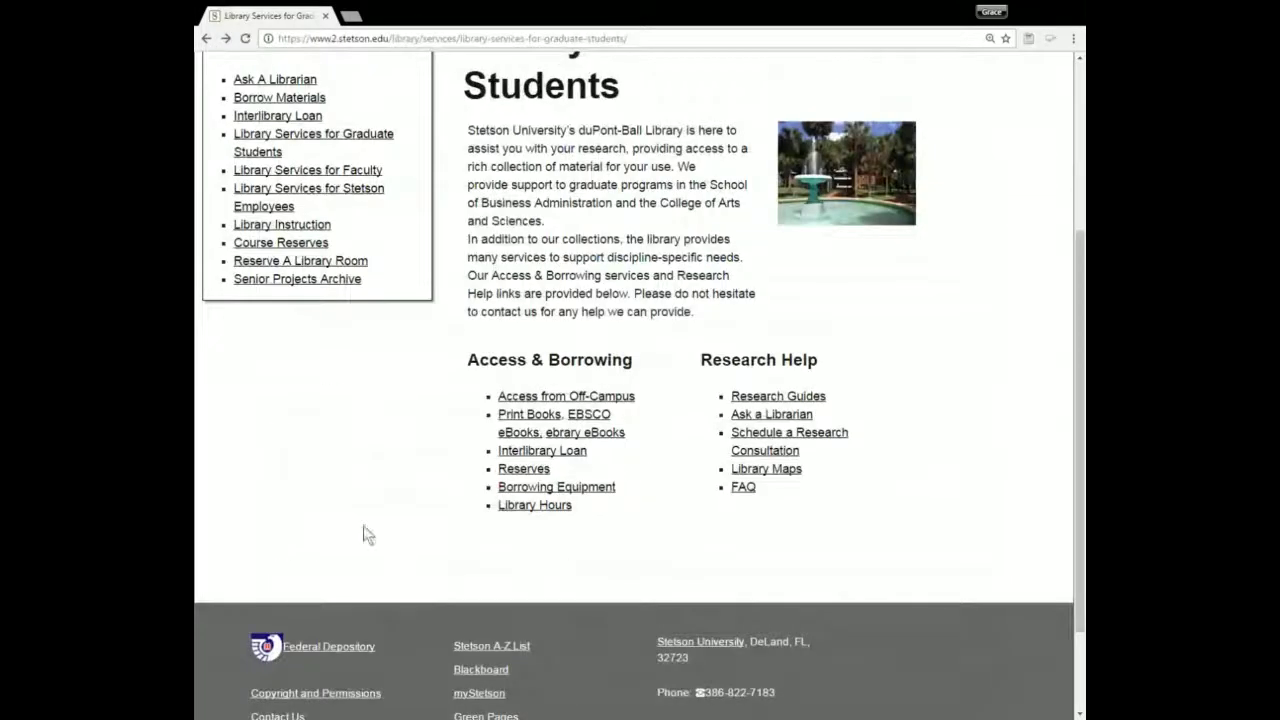
scroll(364, 528, "up", 3)
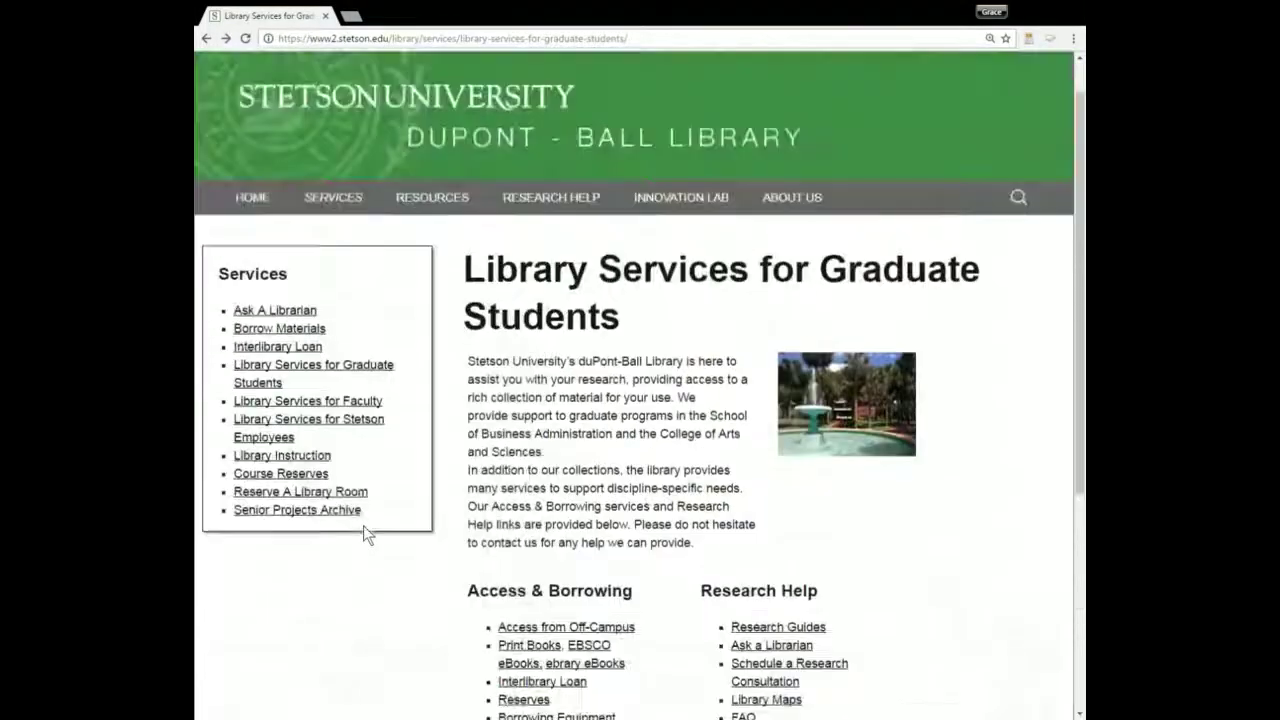
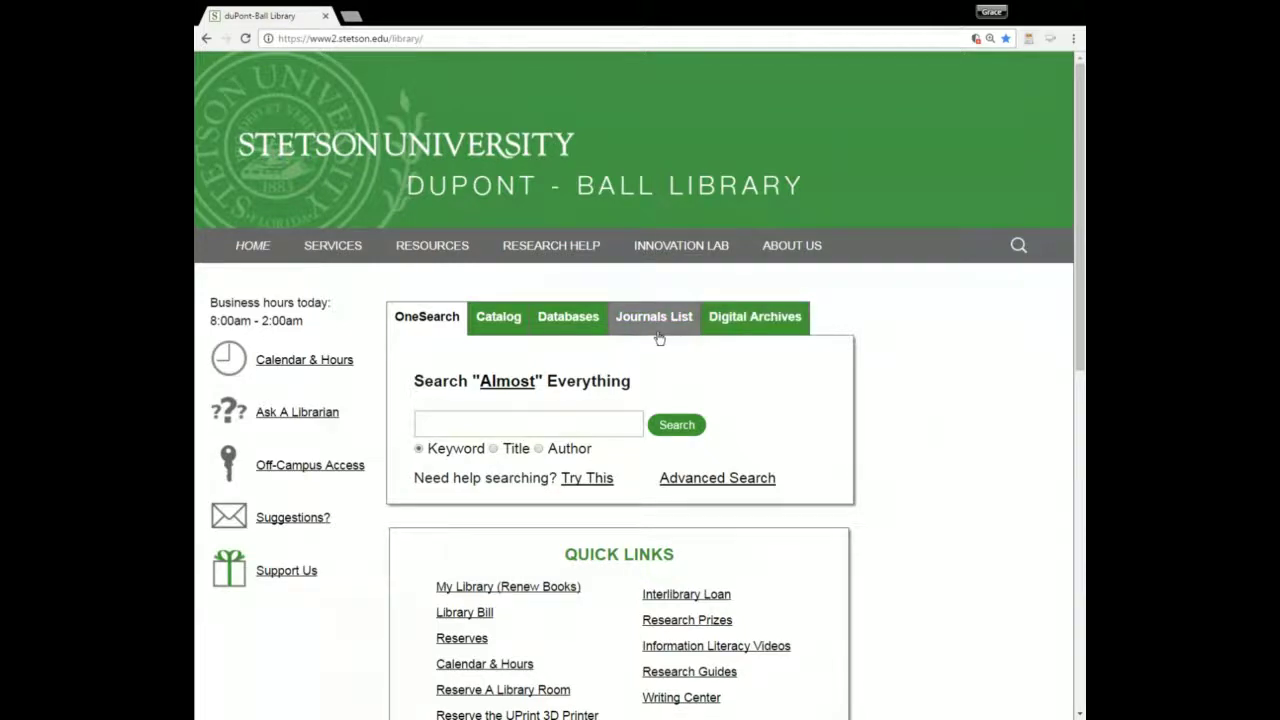
left_click(586, 334)
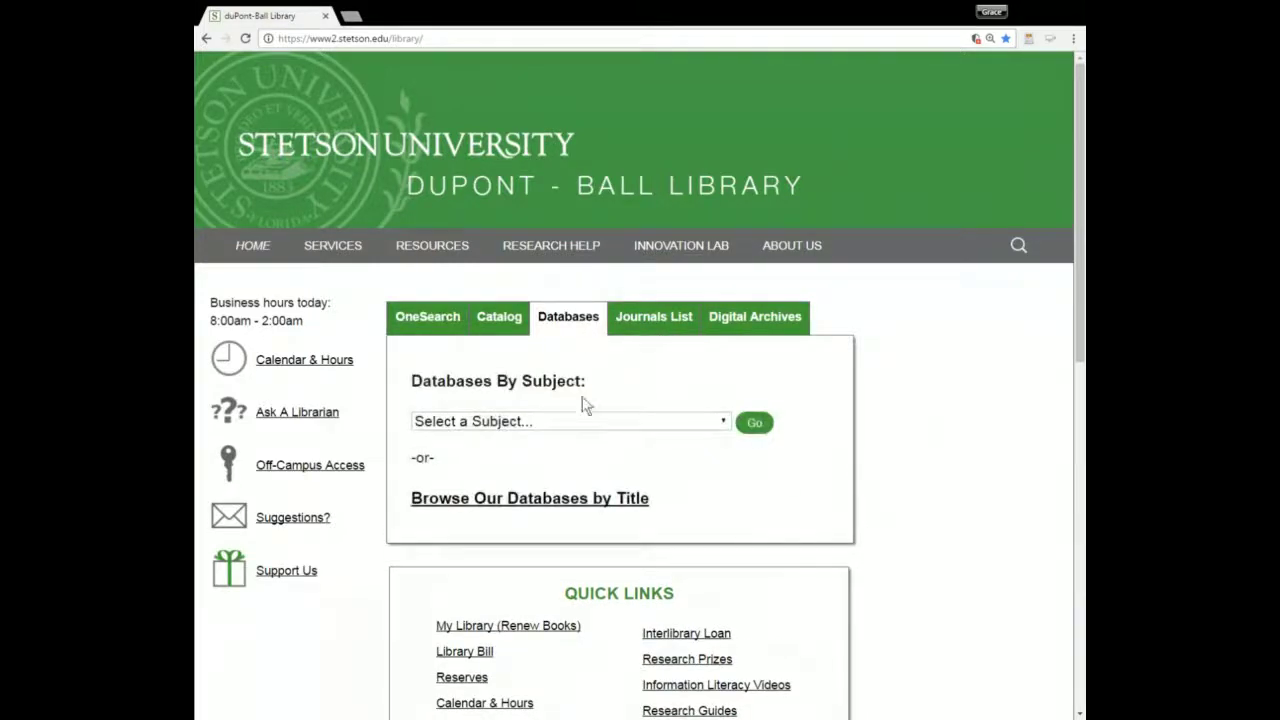
scroll(750, 492, "down", 1)
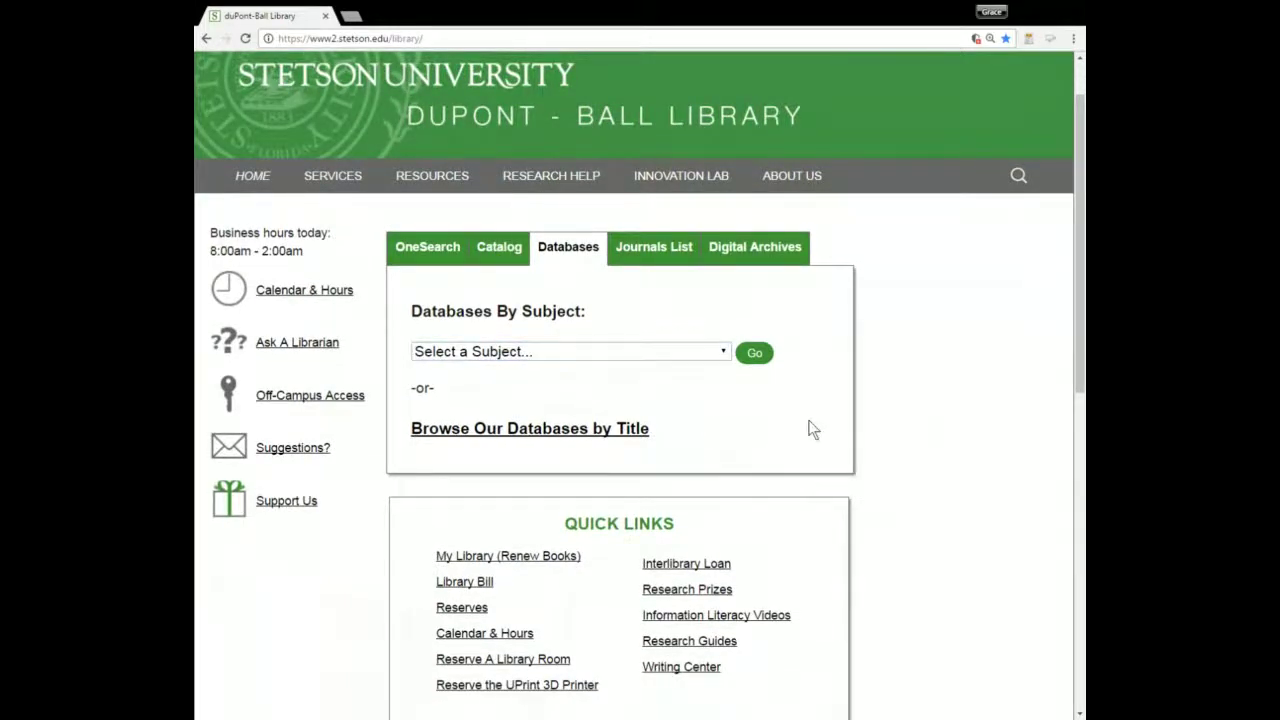
left_click(521, 441)
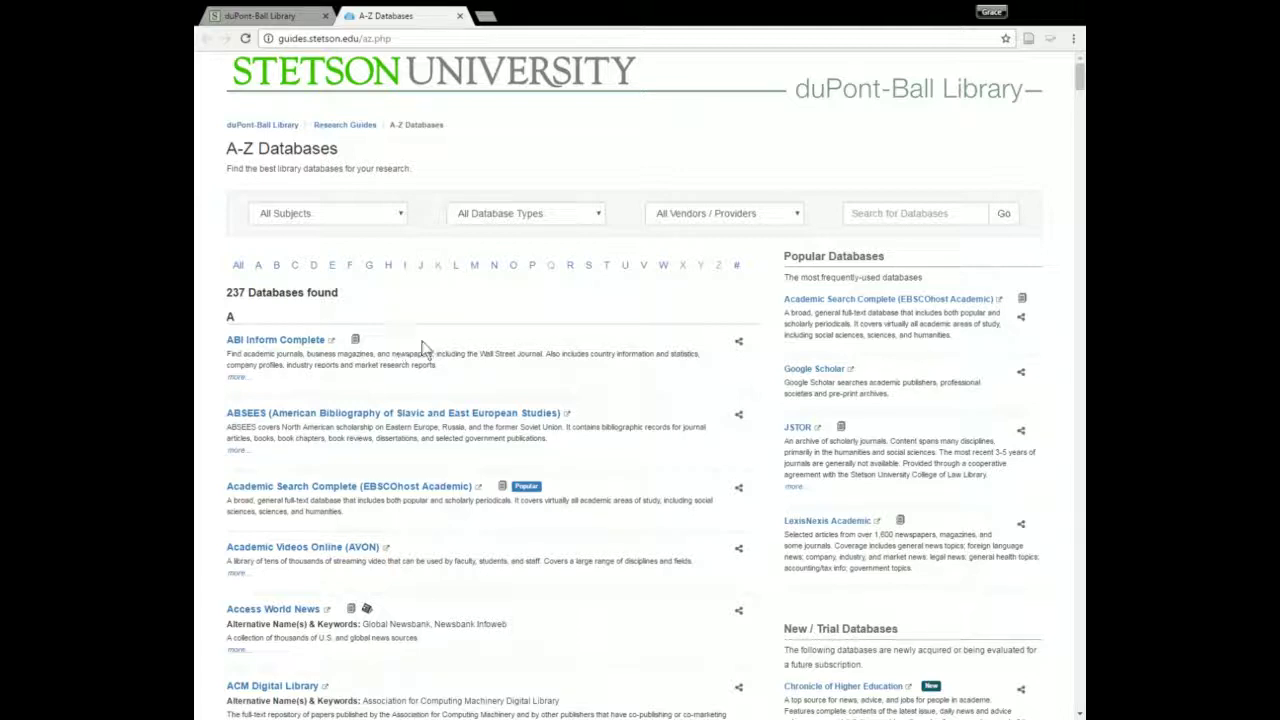
Filter the A-Z Databases list by the Education subject.
scroll(442, 338, "down", 1)
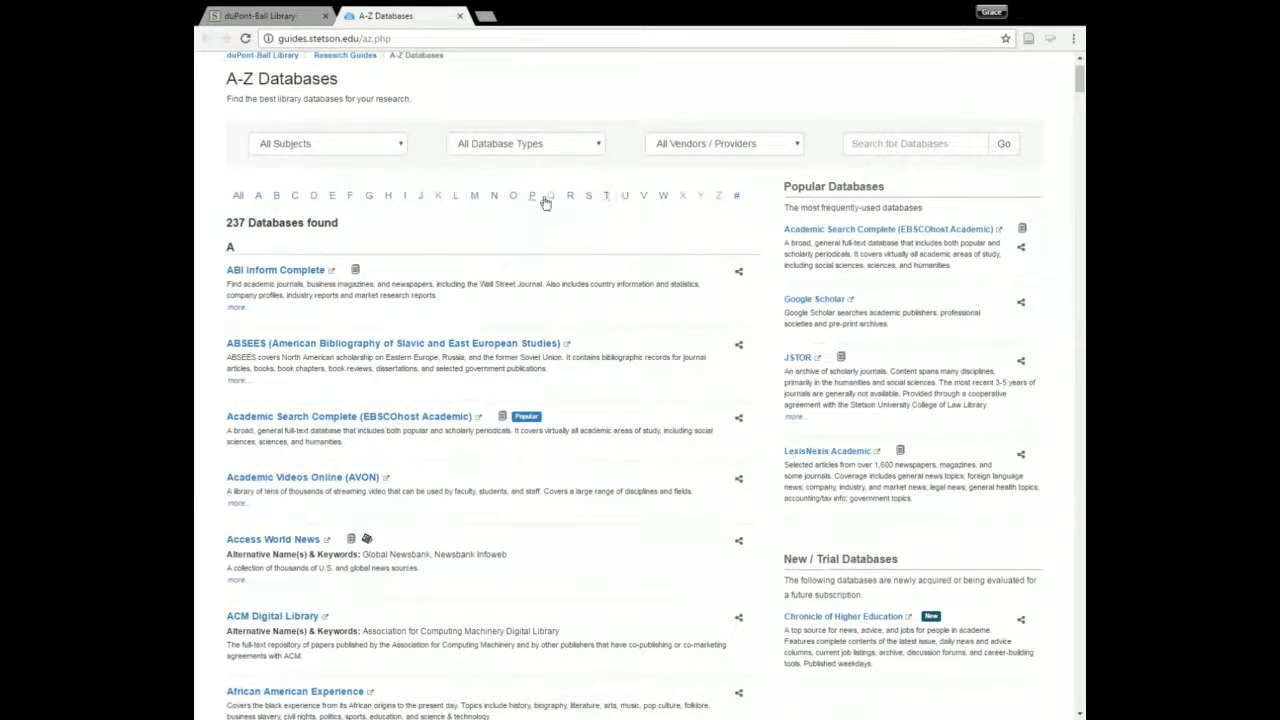
scroll(426, 240, "up", 1)
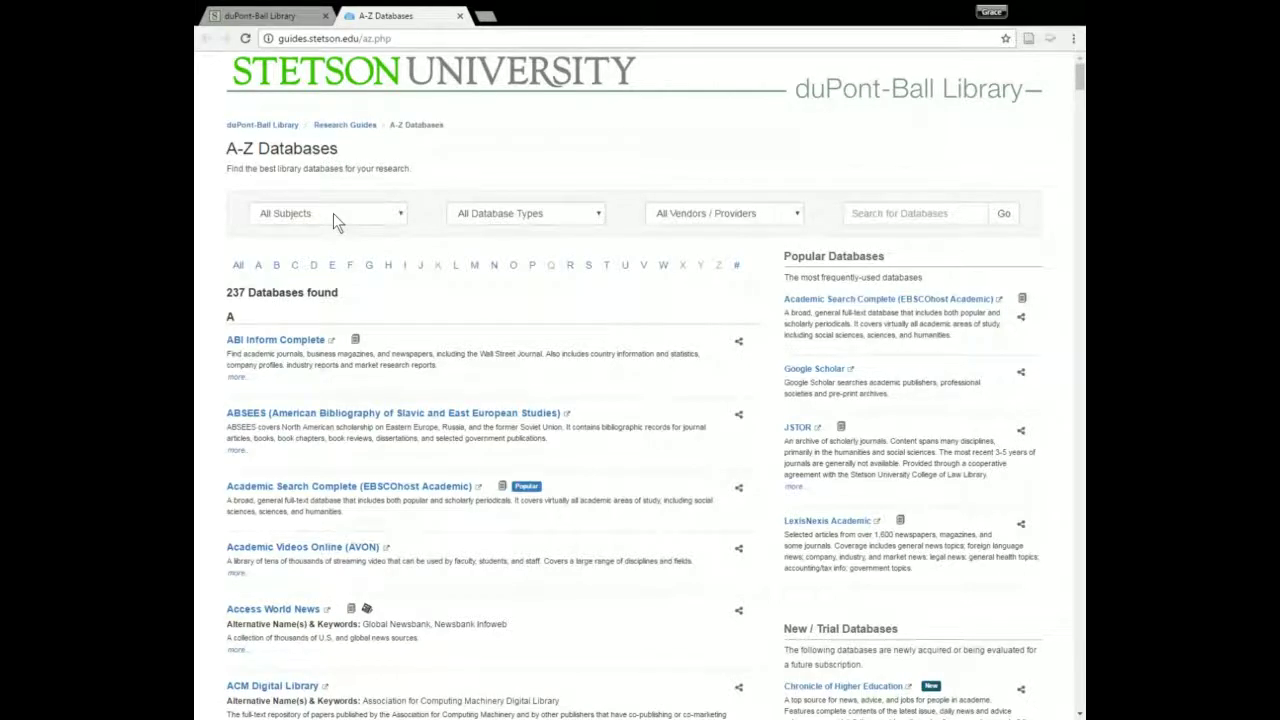
left_click(400, 220)
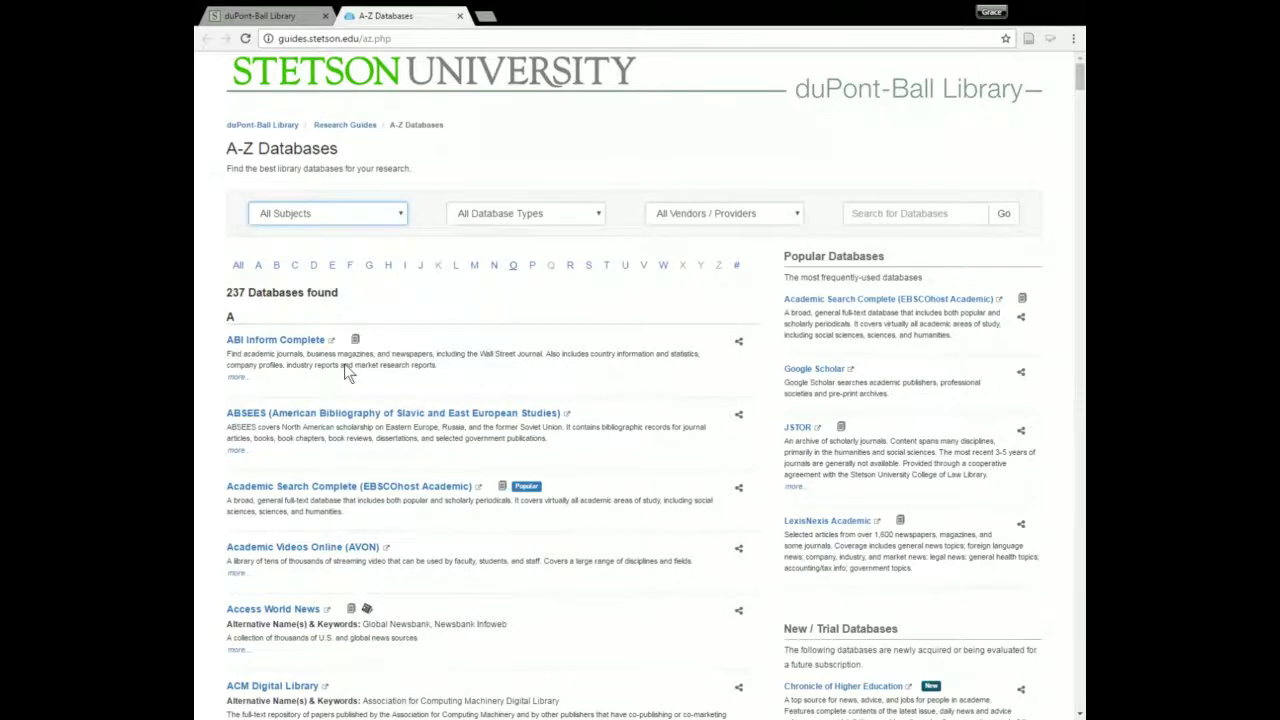
key("e")
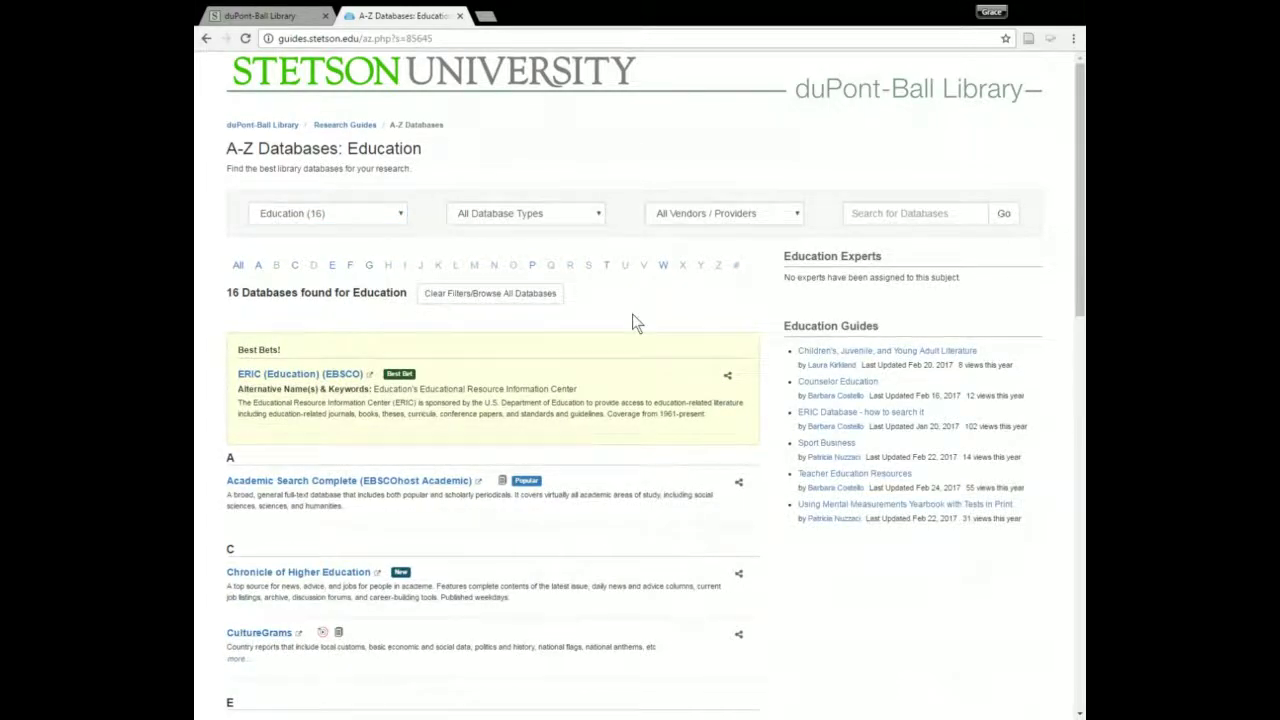
Look through the Education databases and open the Chronicle of Higher Education in a new tab.
scroll(633, 318, "down", 1)
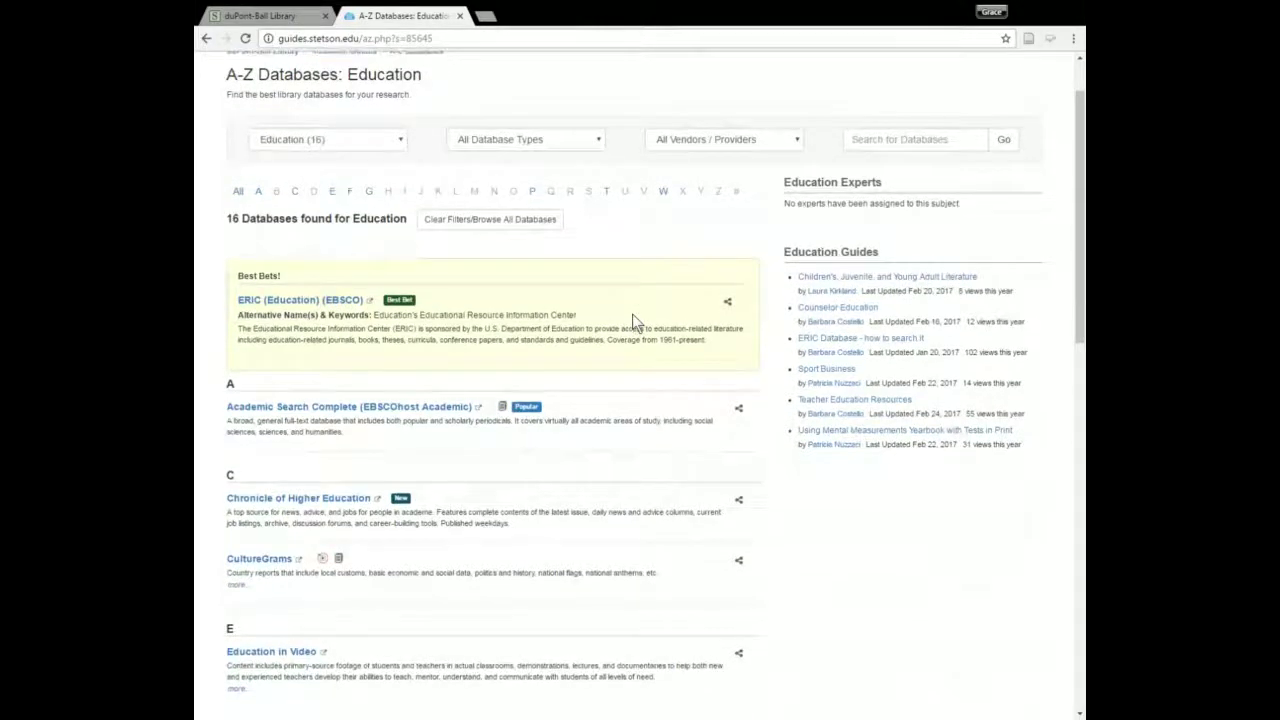
scroll(632, 320, "down", 2)
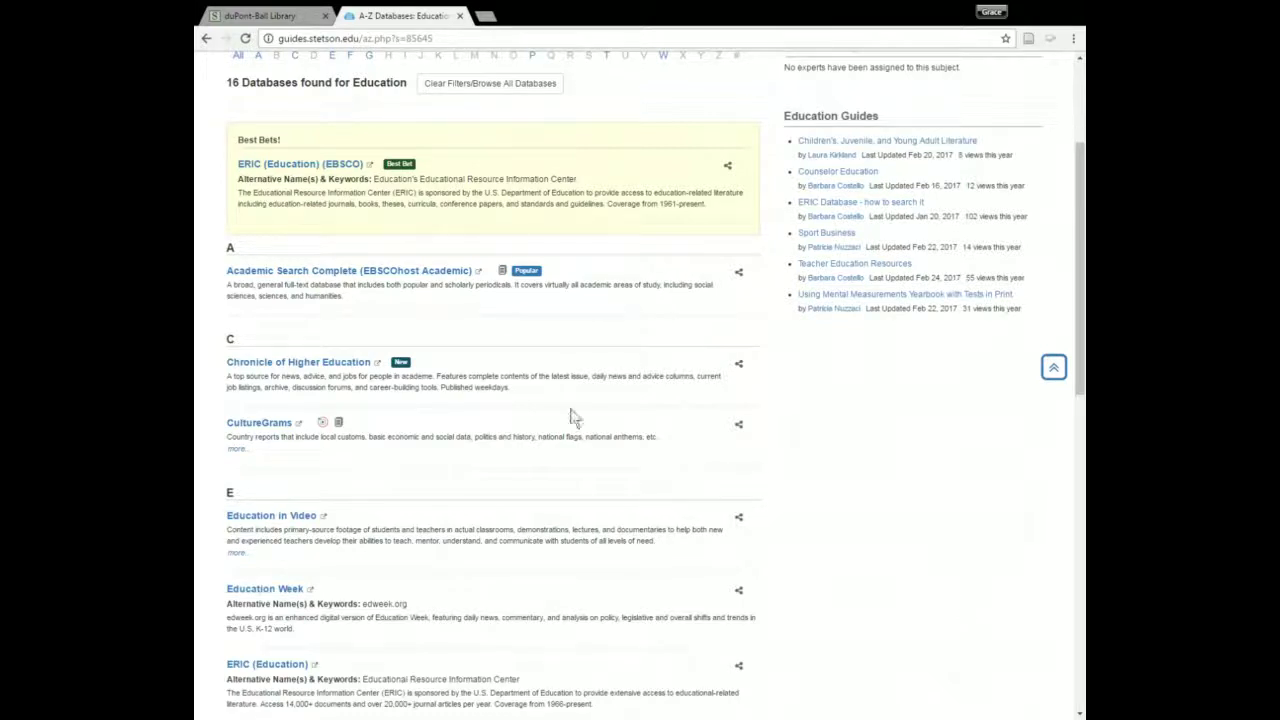
scroll(410, 414, "down", 3)
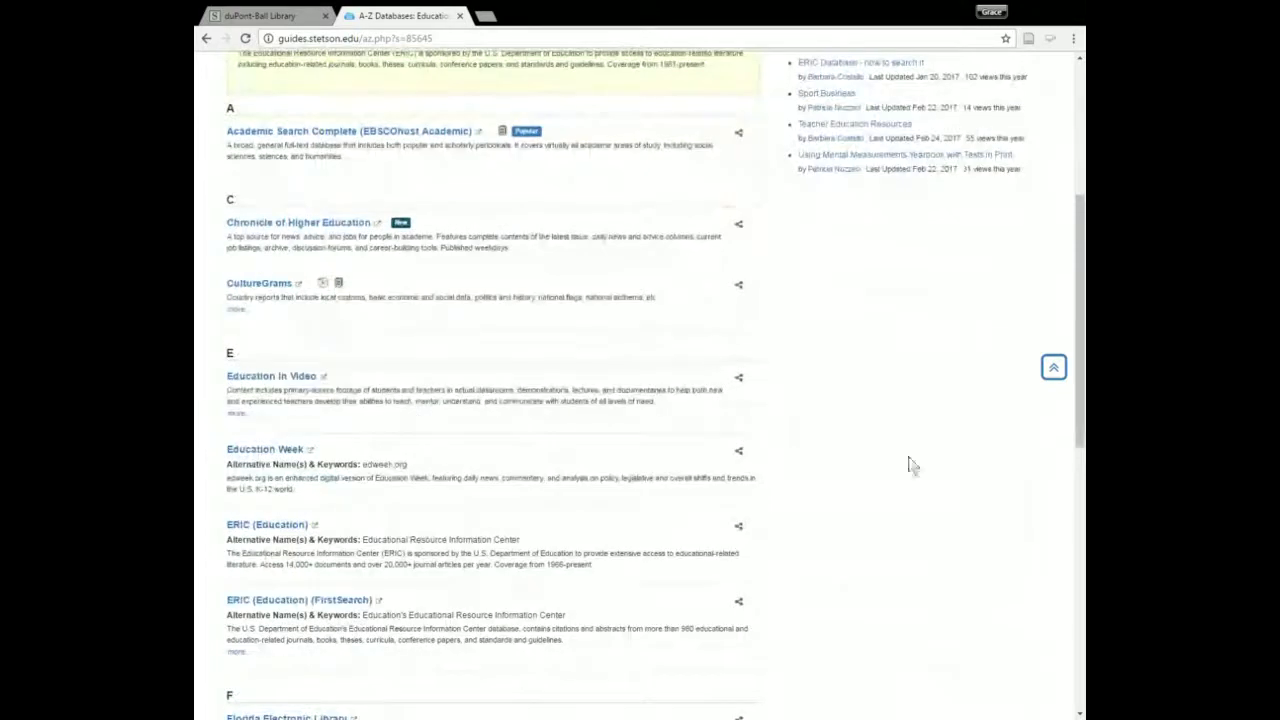
mouse_move(1080, 410)
left_mouse_down()
mouse_move(1080, 398)
mouse_move(1081, 416)
left_mouse_up()
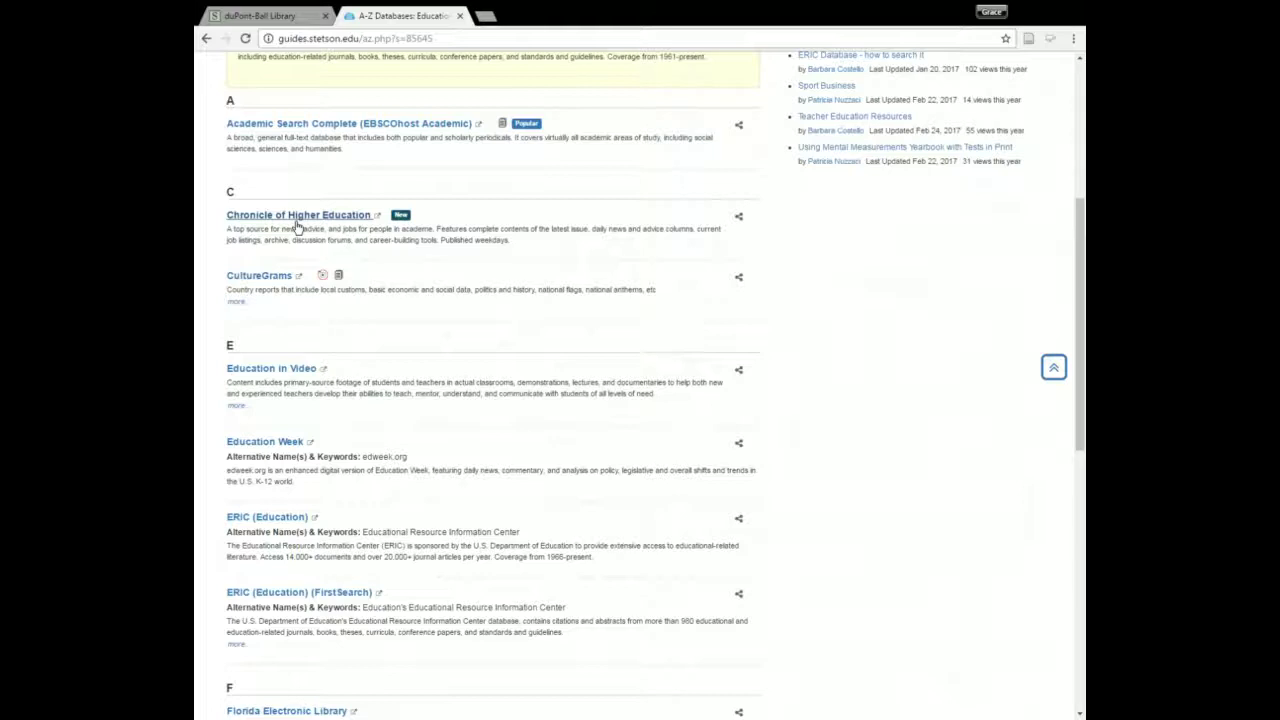
left_click(265, 226)
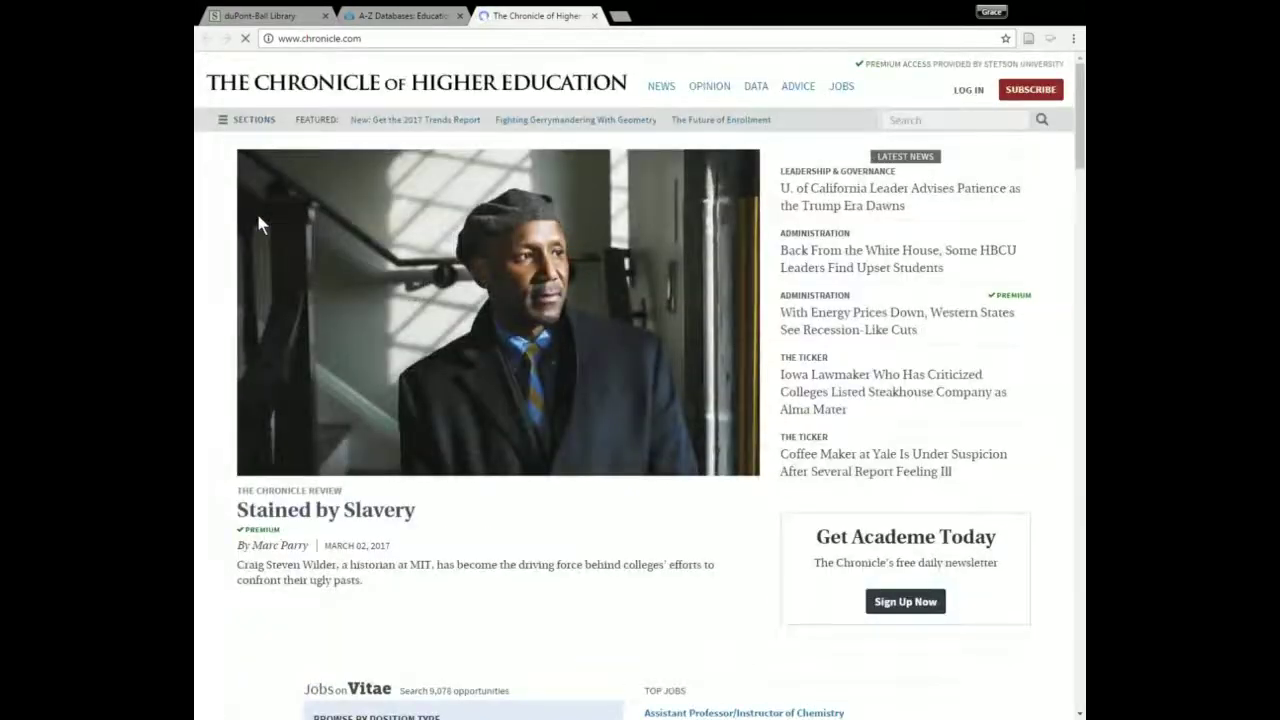
left_click(440, 15)
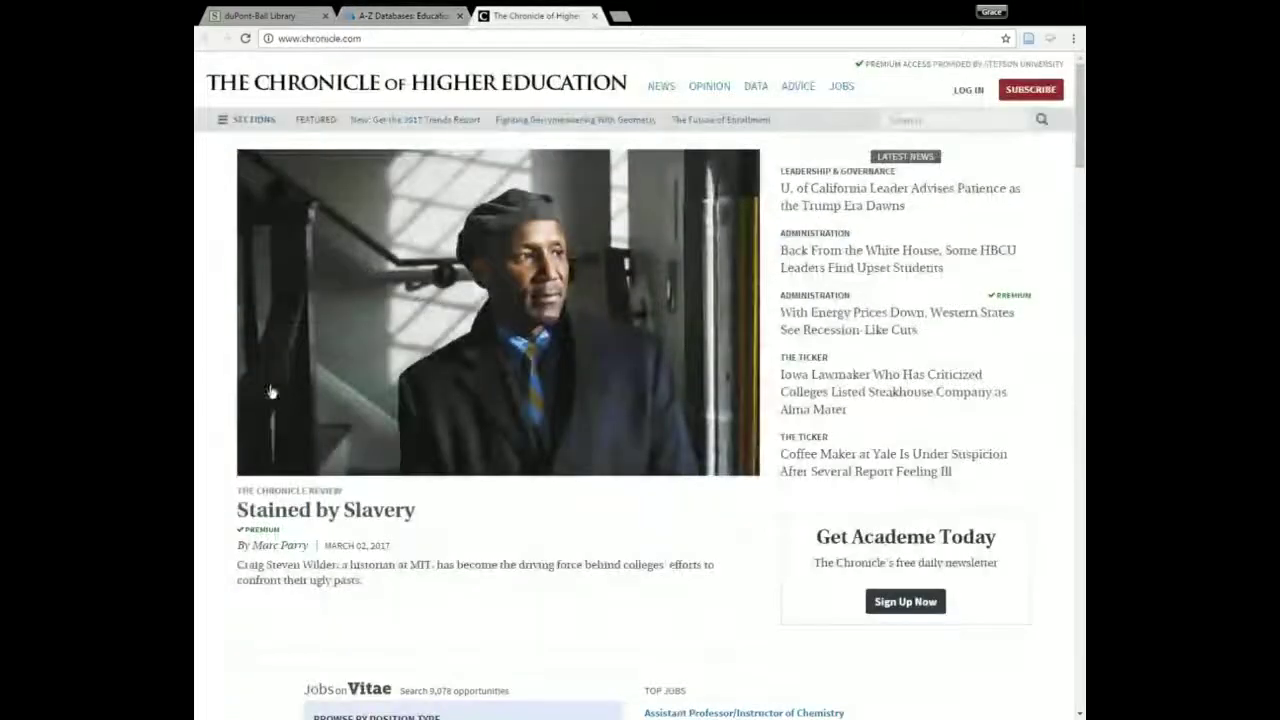
View the Chronicle's job listings and top stories, close it, and open Education Week from the Education databases.
scroll(270, 392, "down", 3)
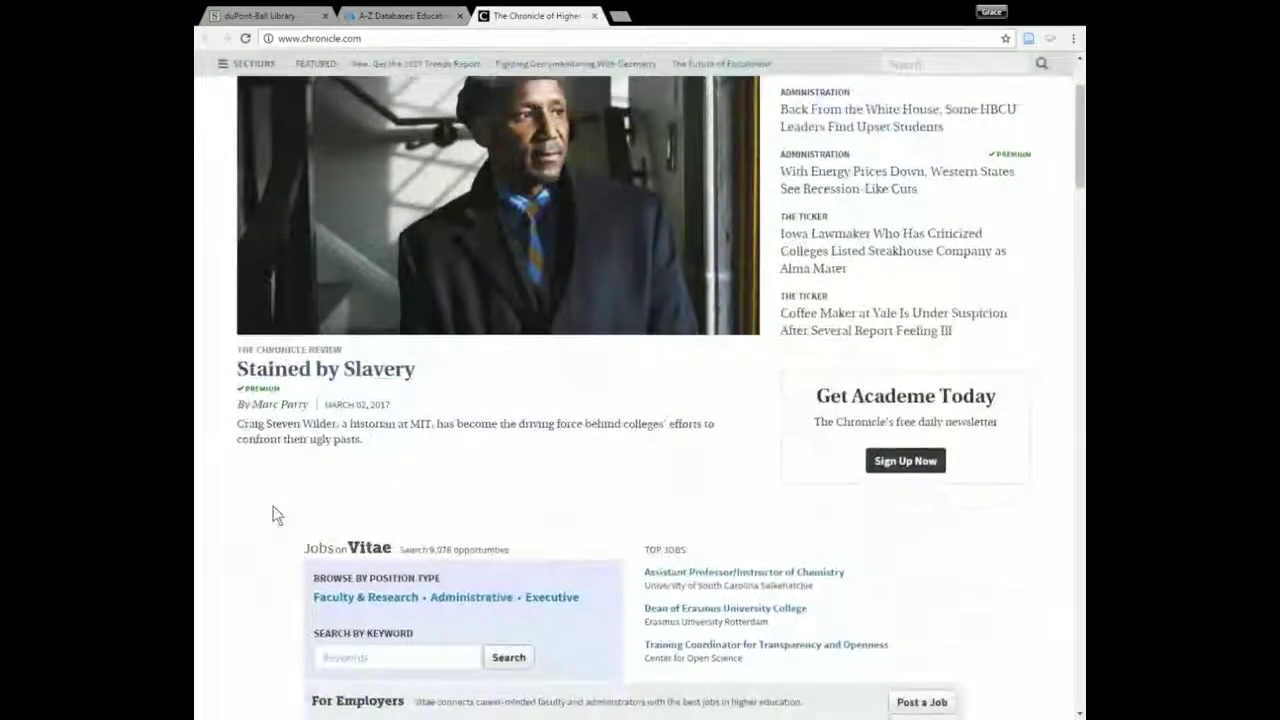
scroll(273, 506, "down", 1)
scroll(662, 482, "up", 1)
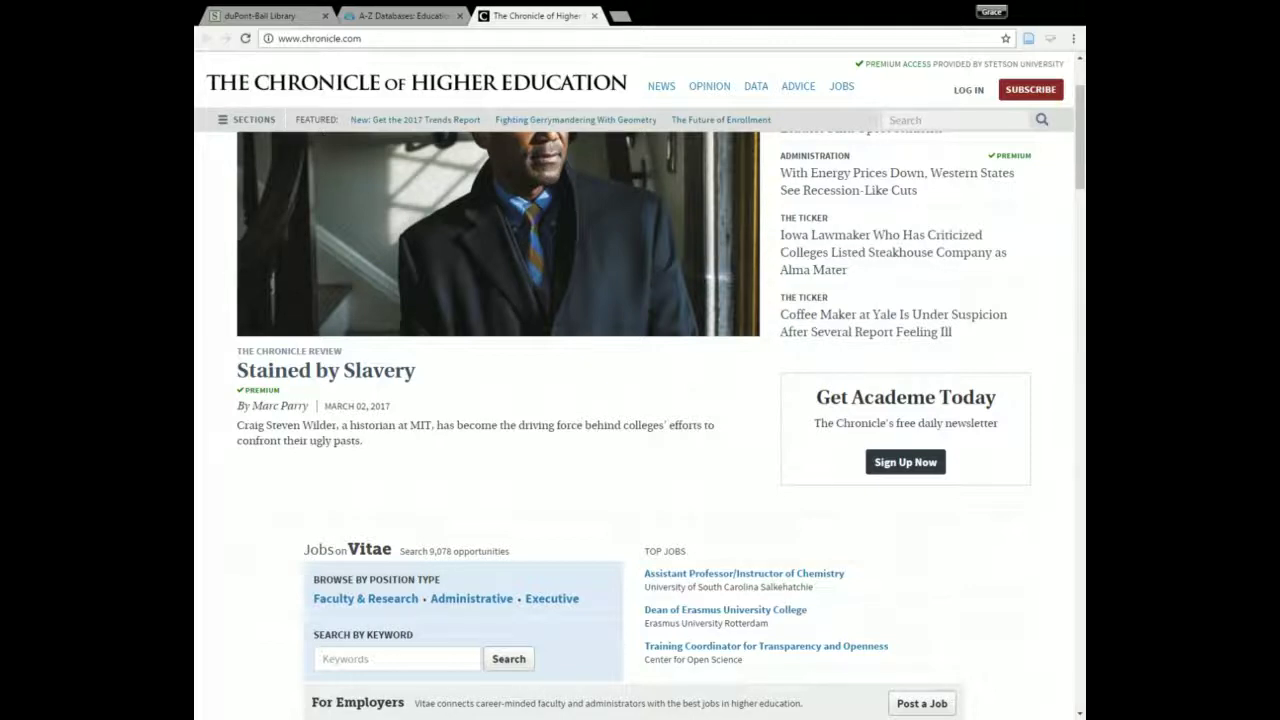
scroll(269, 399, "down", 4)
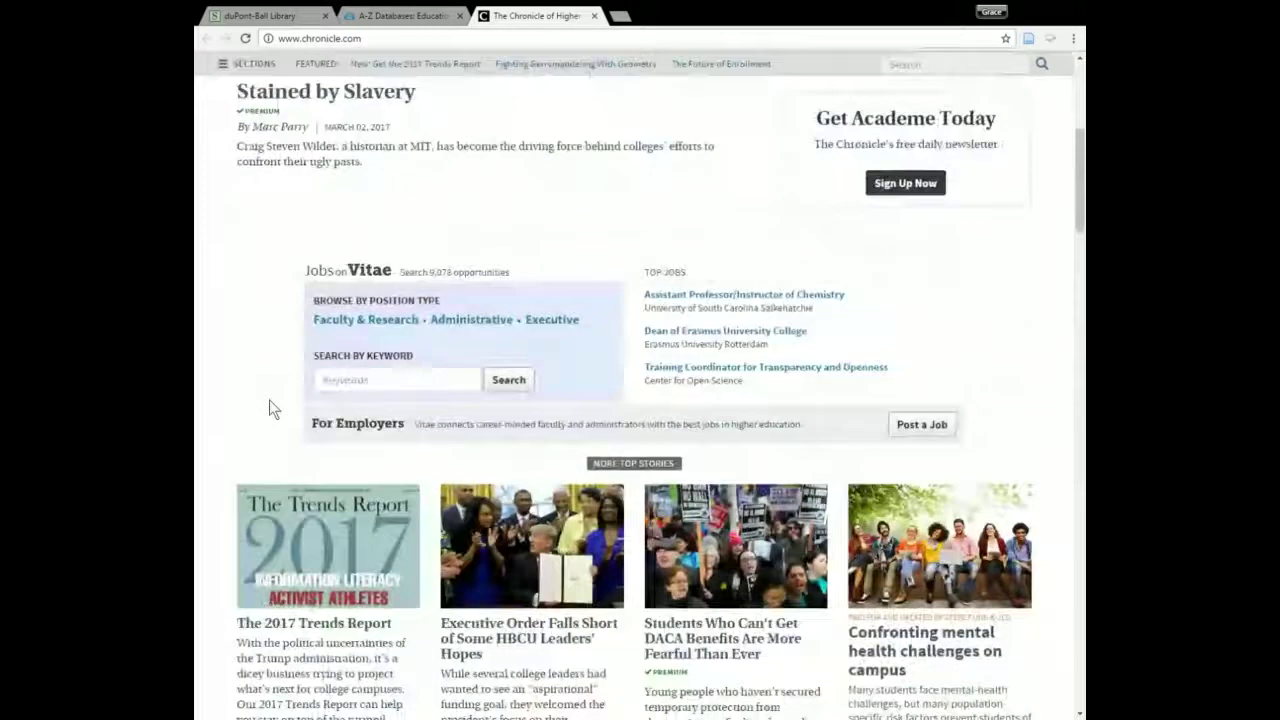
scroll(278, 410, "down", 1)
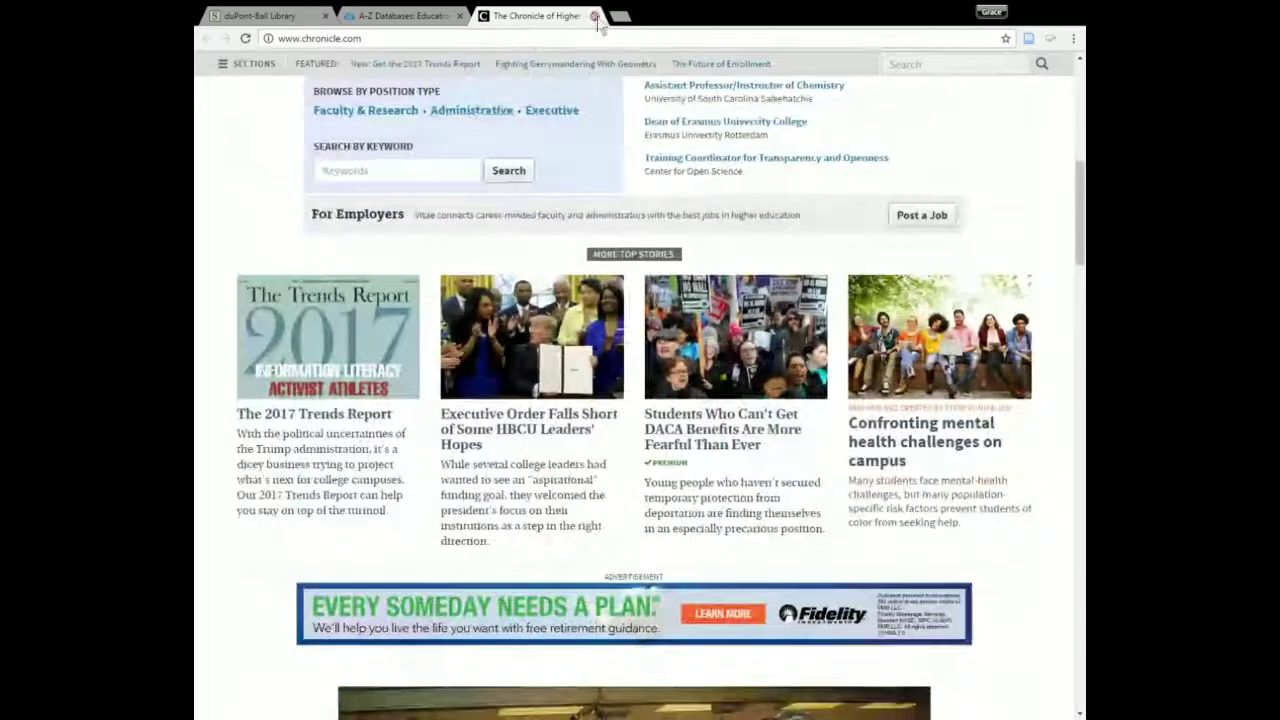
left_click(595, 17)
left_click(270, 447)
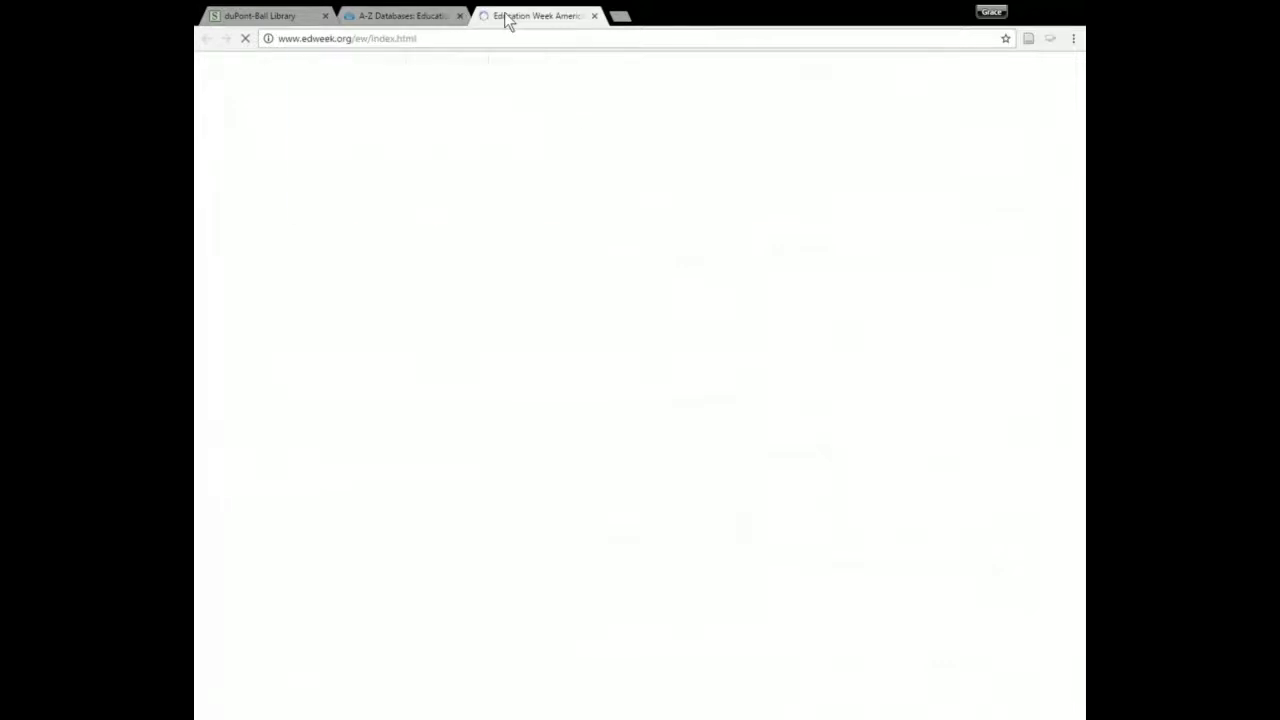
View the Education Week front page, close it, and return to the start of the Education databases list.
scroll(484, 338, "down", 2)
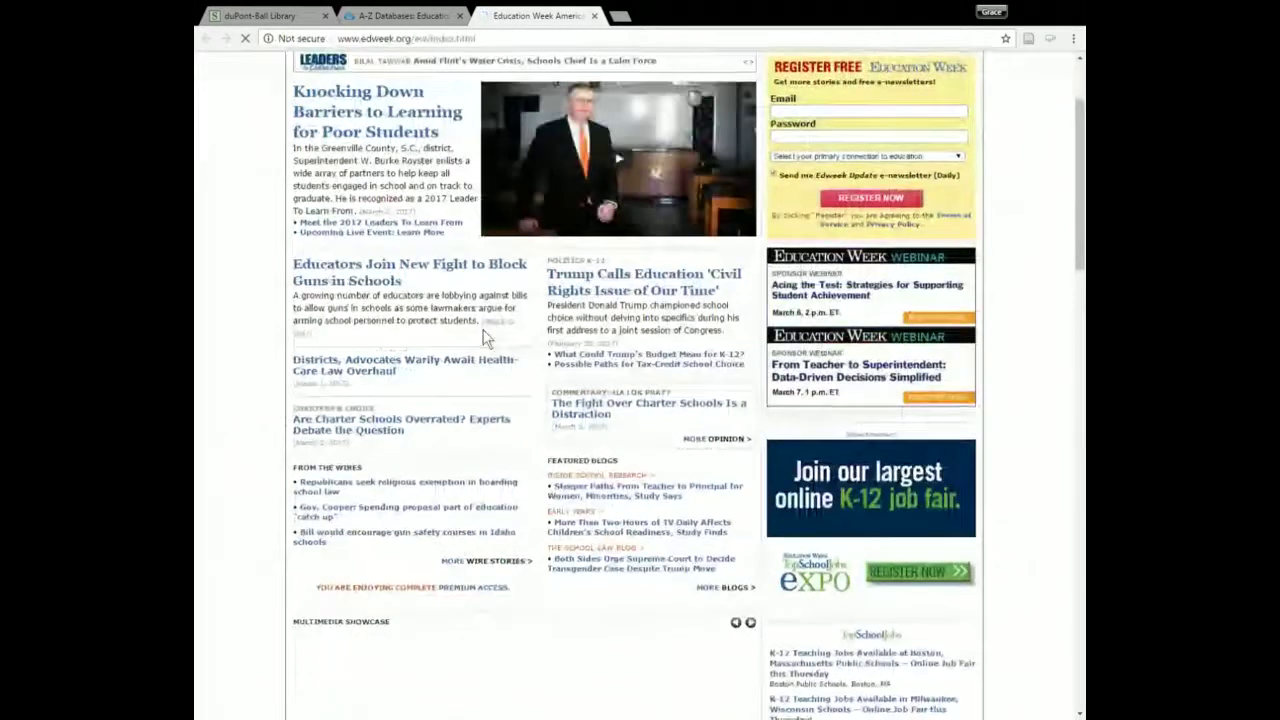
scroll(484, 338, "down", 2)
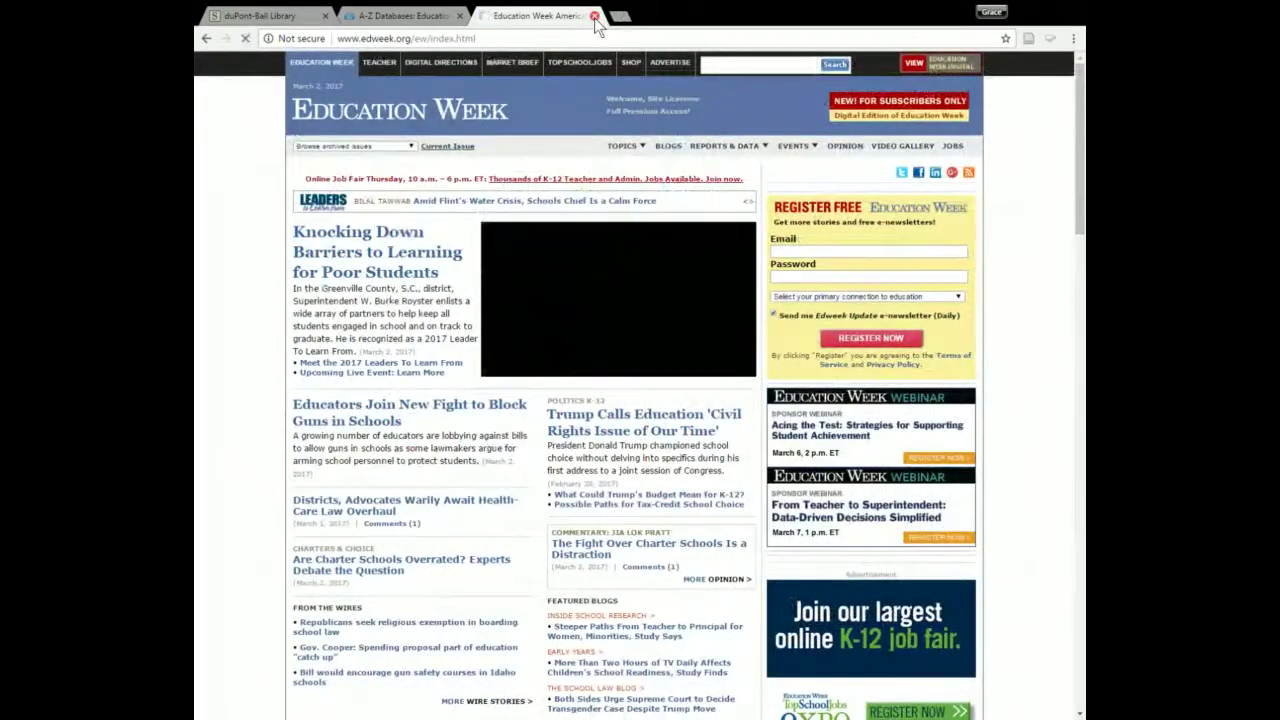
left_click(595, 17)
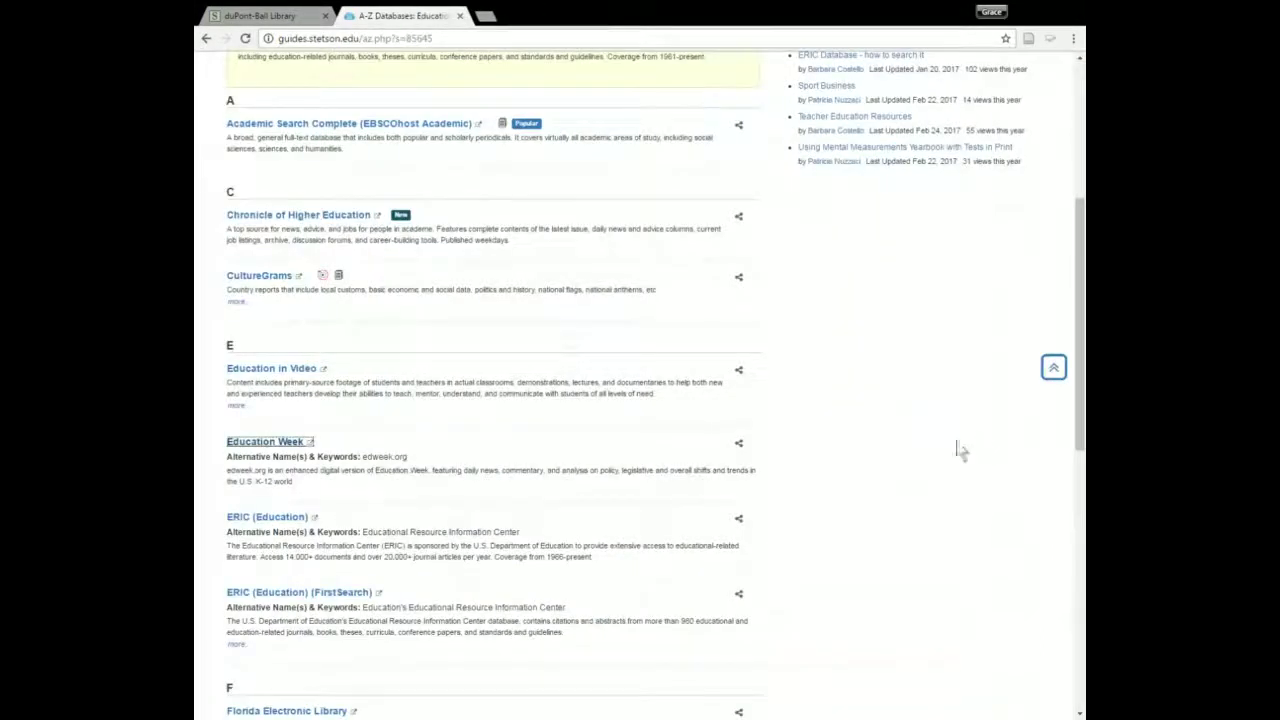
left_click(911, 474)
scroll(911, 465, "up", 5)
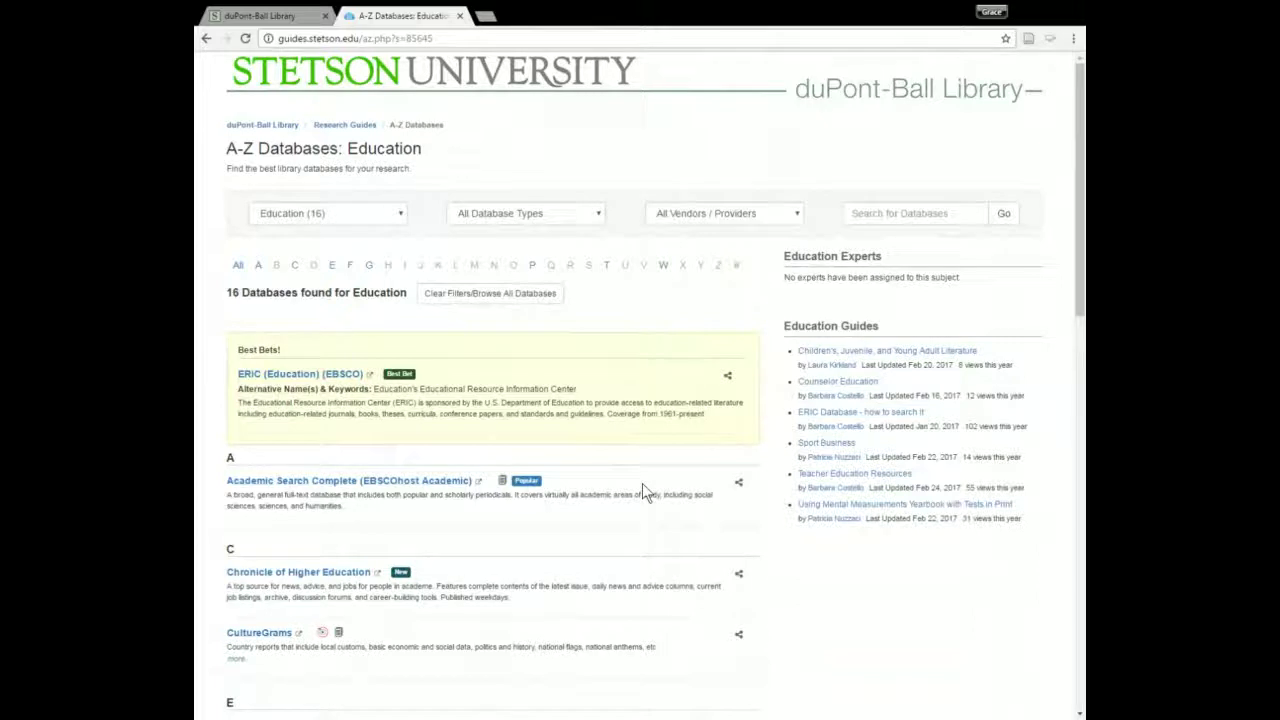
Return to the library home page and open RefWorks from the research help options.
left_click(290, 16)
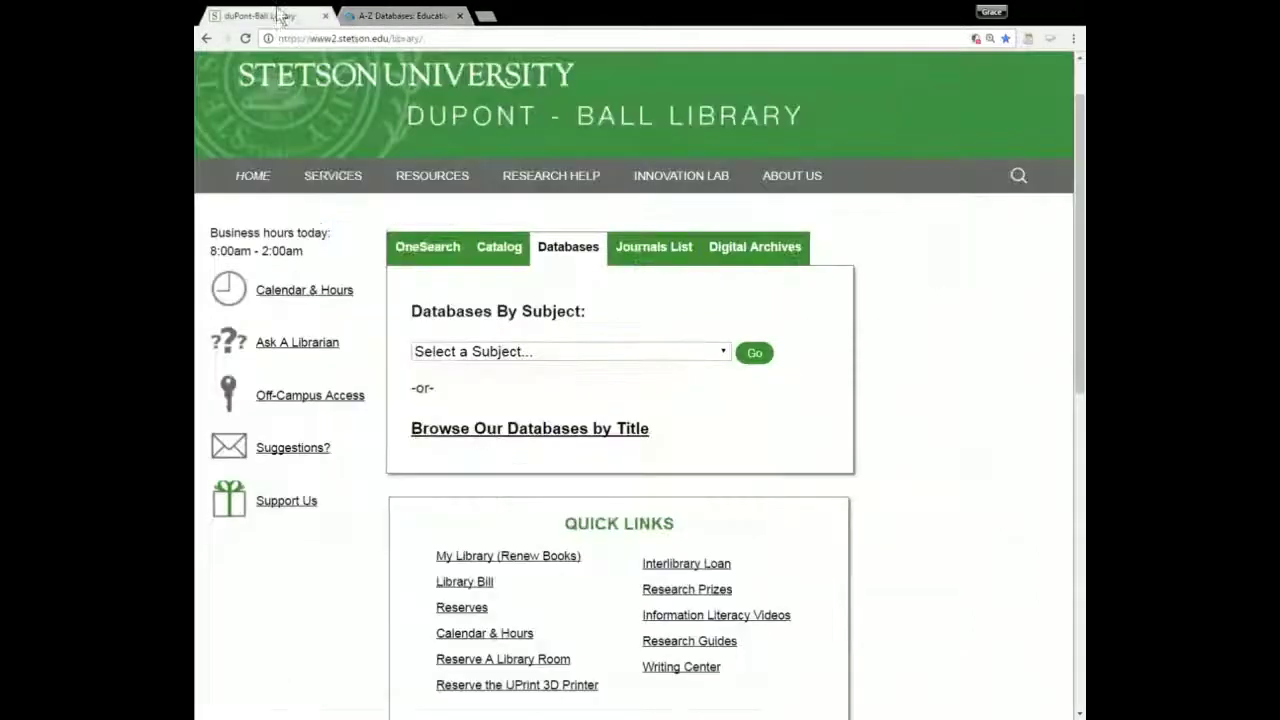
mouse_move(405, 233)
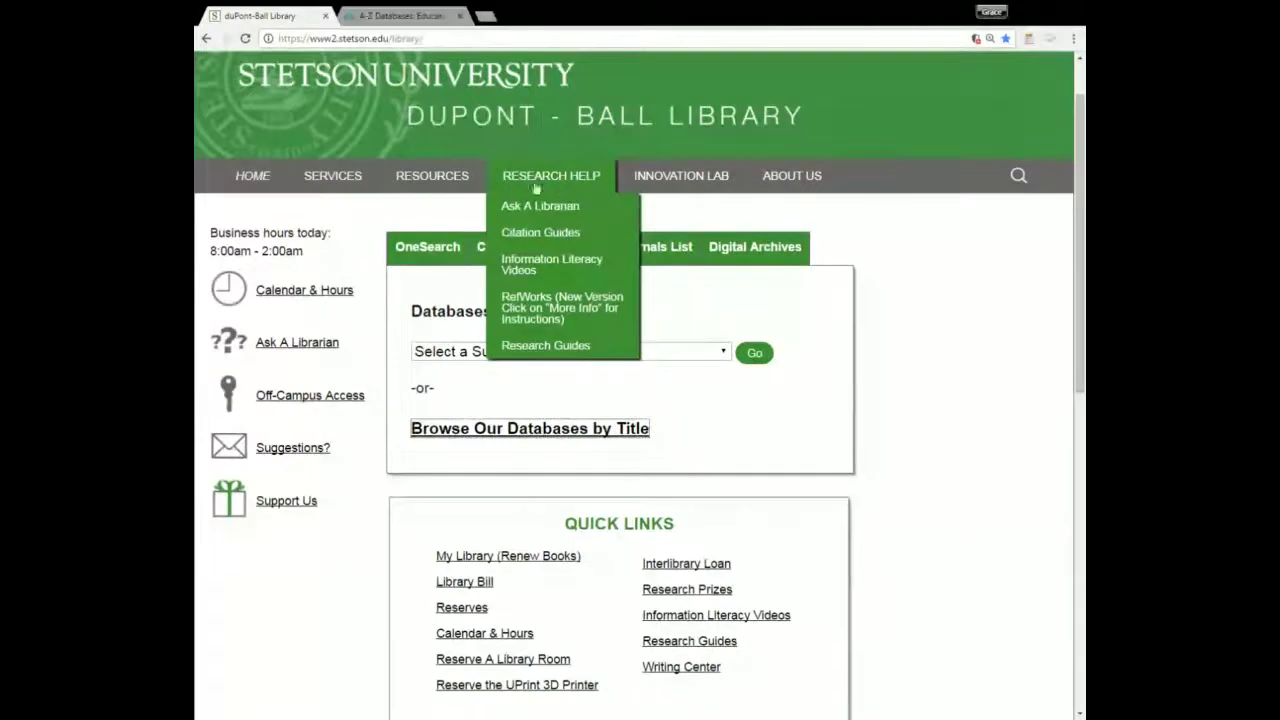
mouse_move(443, 176)
mouse_move(541, 190)
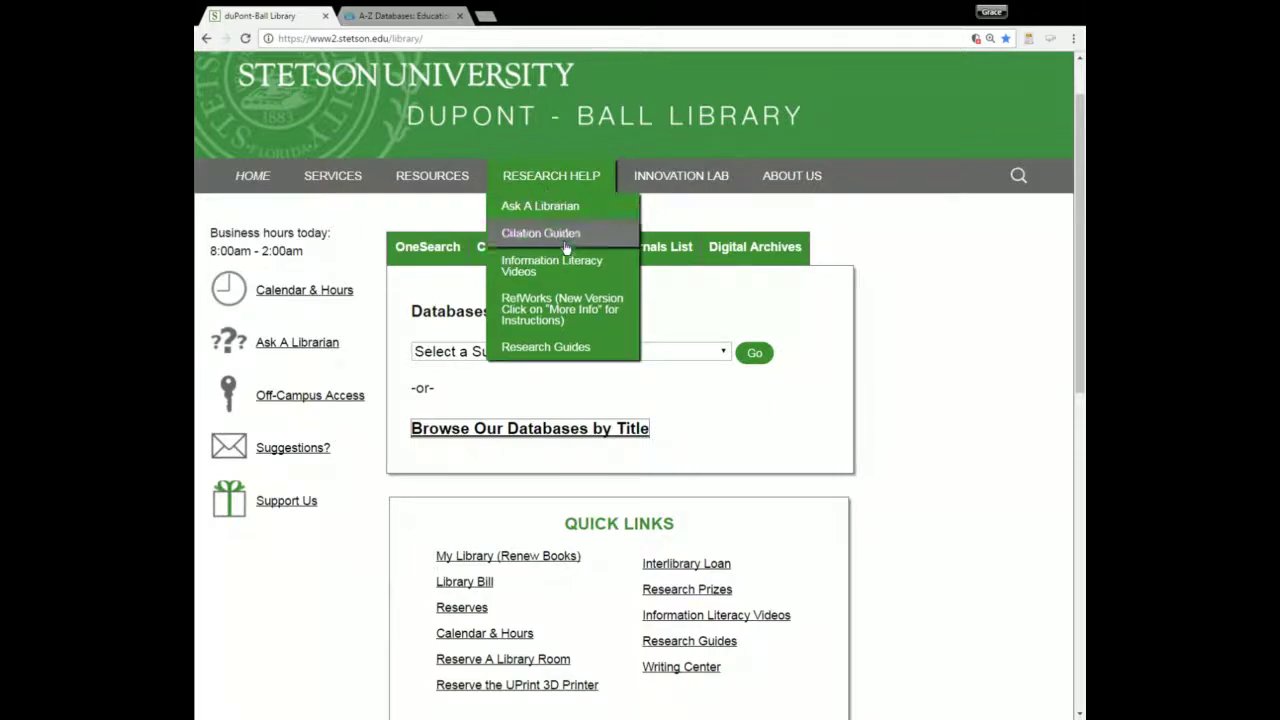
left_click(540, 312)
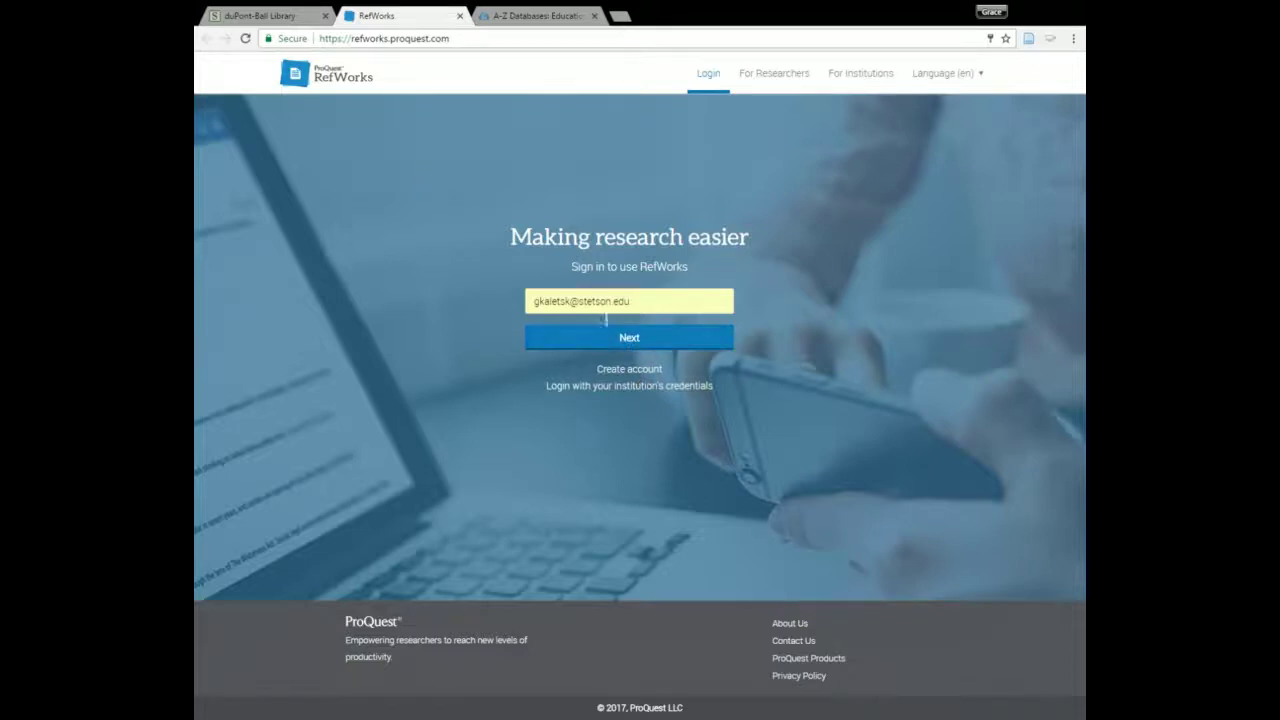
Sign in to RefWorks with the saved account e-mail and password and look through the list of all documents.
left_click(620, 345)
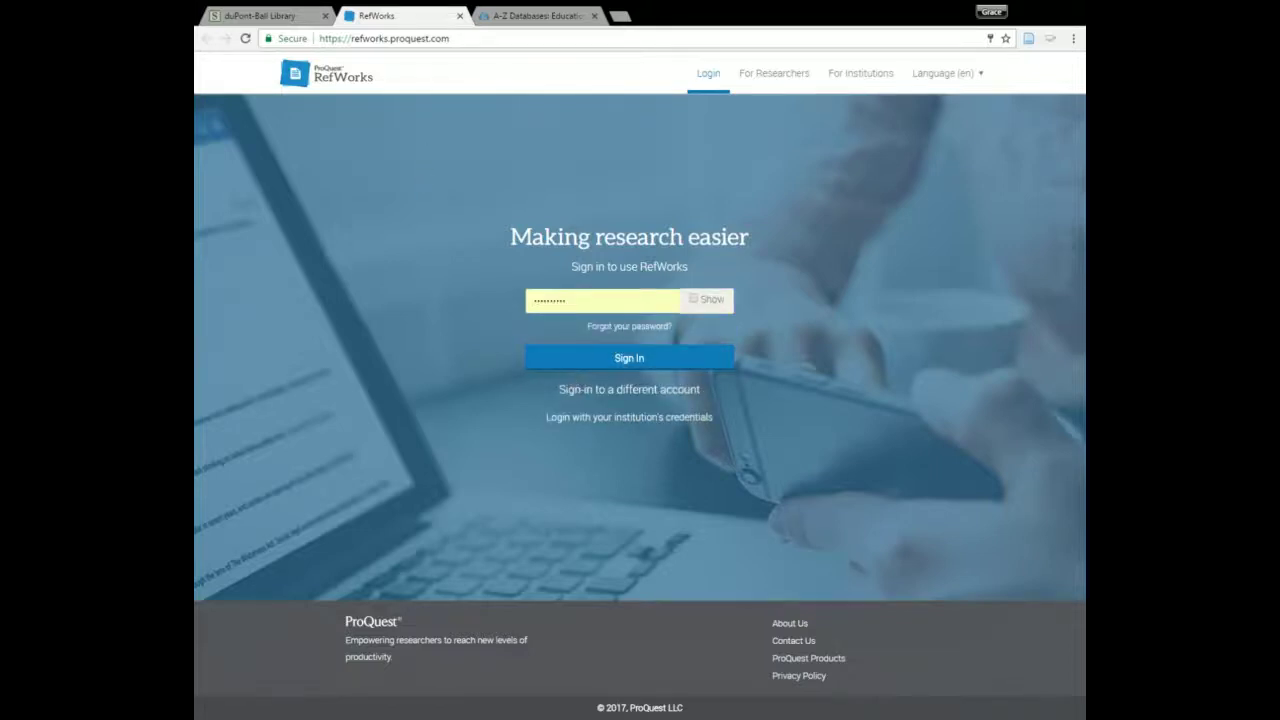
left_click(594, 356)
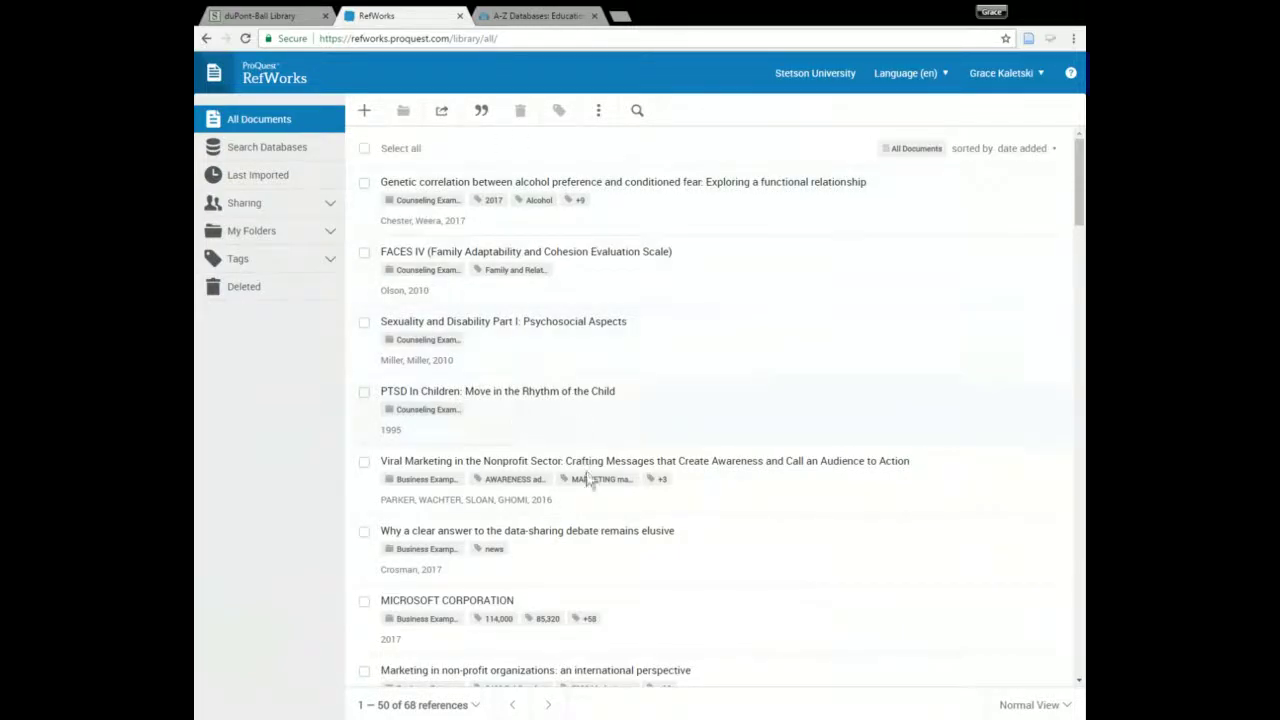
scroll(663, 592, "down", 2)
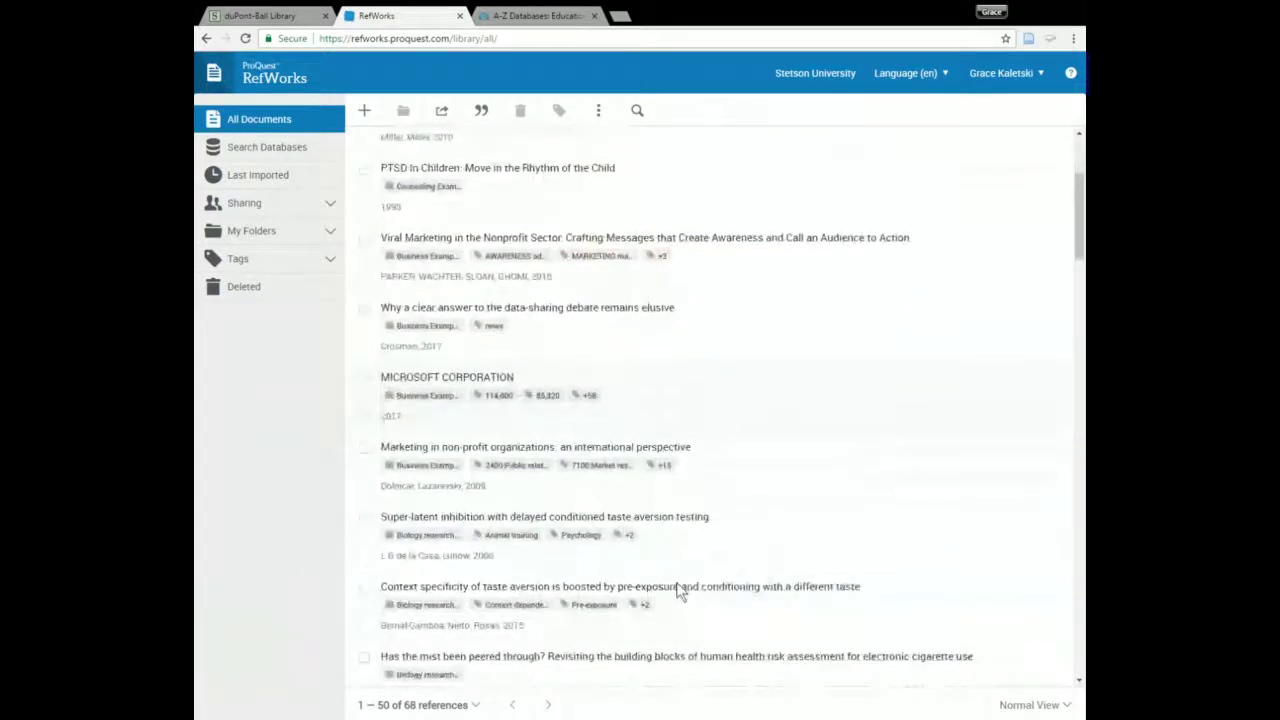
scroll(578, 488, "up", 2)
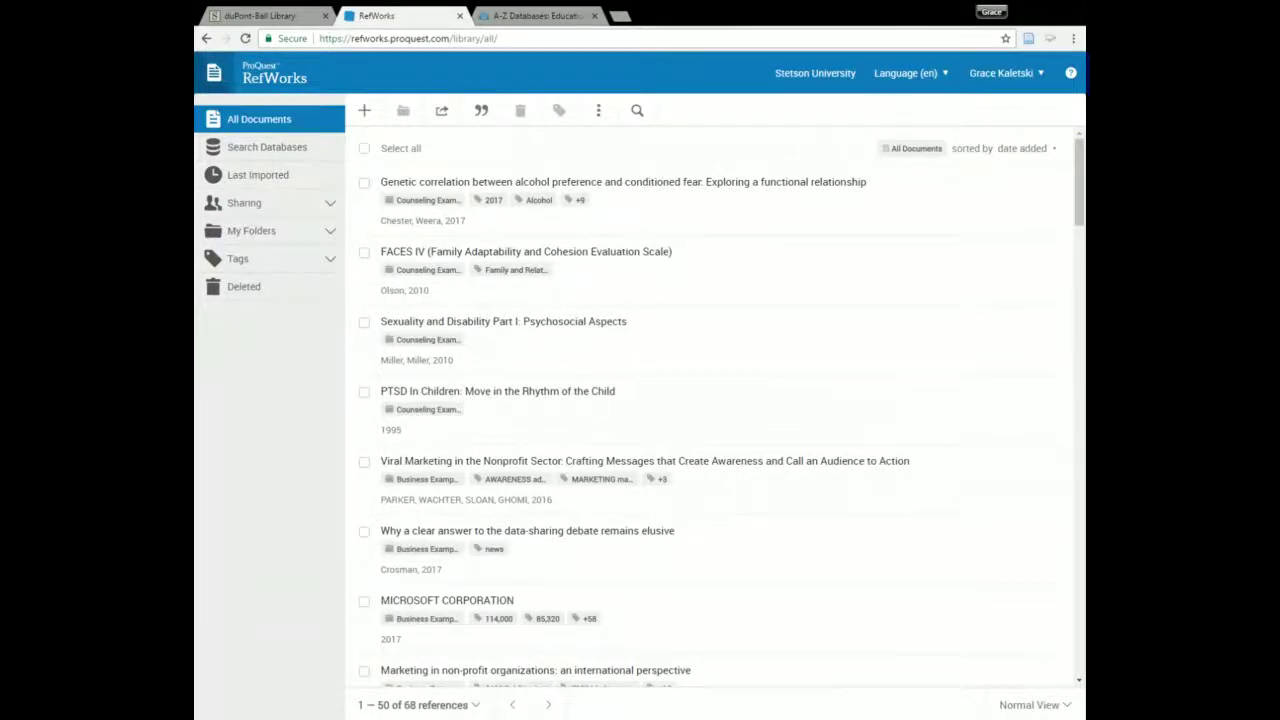
Close RefWorks and open Education in Video from the Education databases list.
left_click(459, 17)
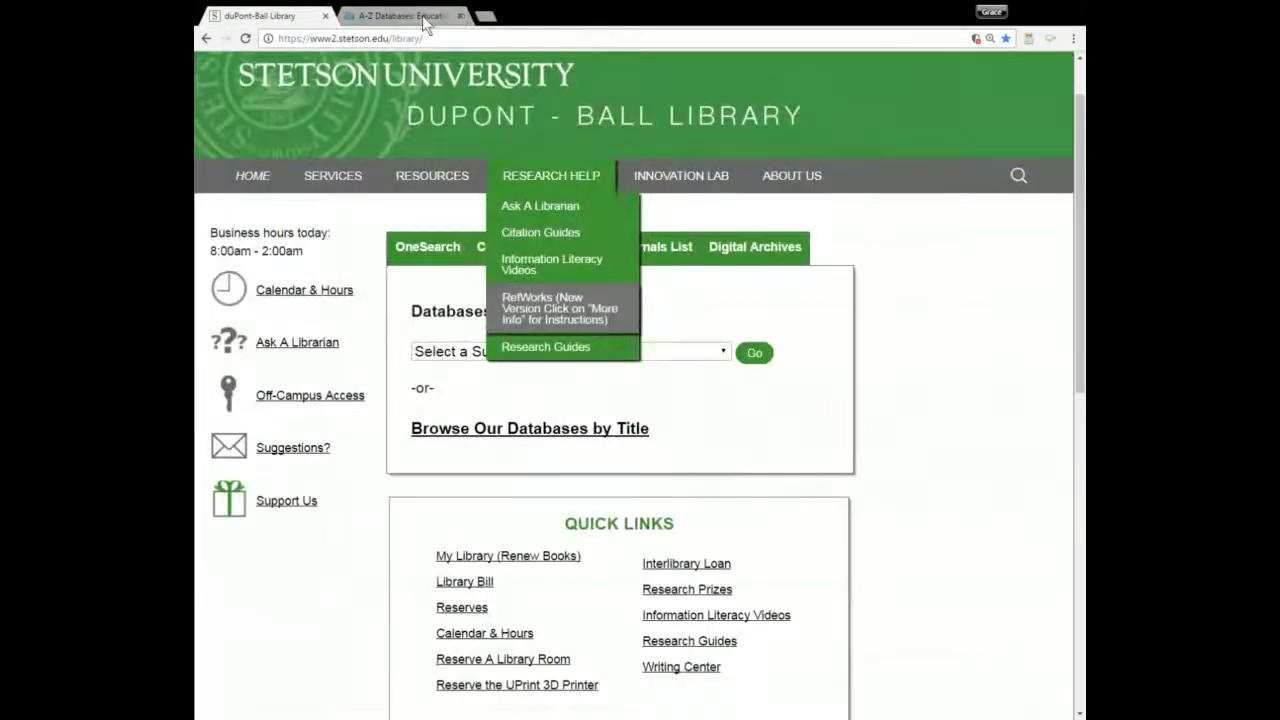
left_click(422, 15)
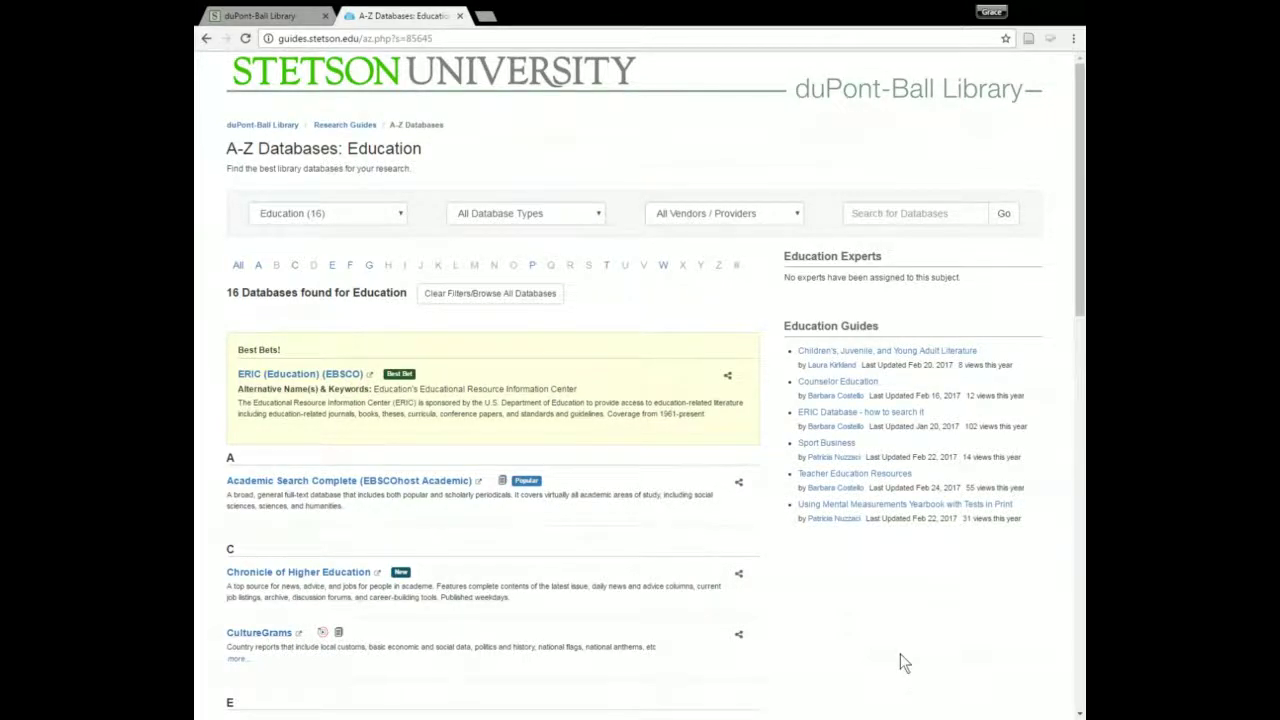
scroll(818, 640, "down", 4)
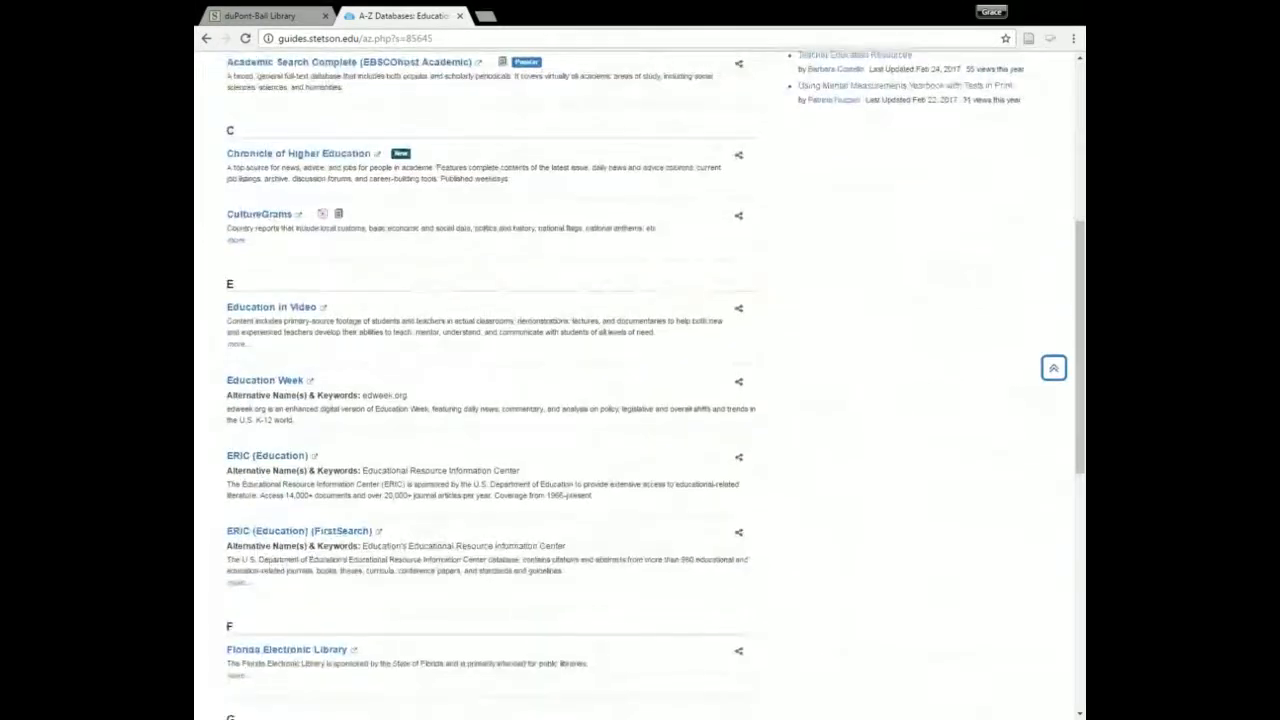
left_click(259, 310)
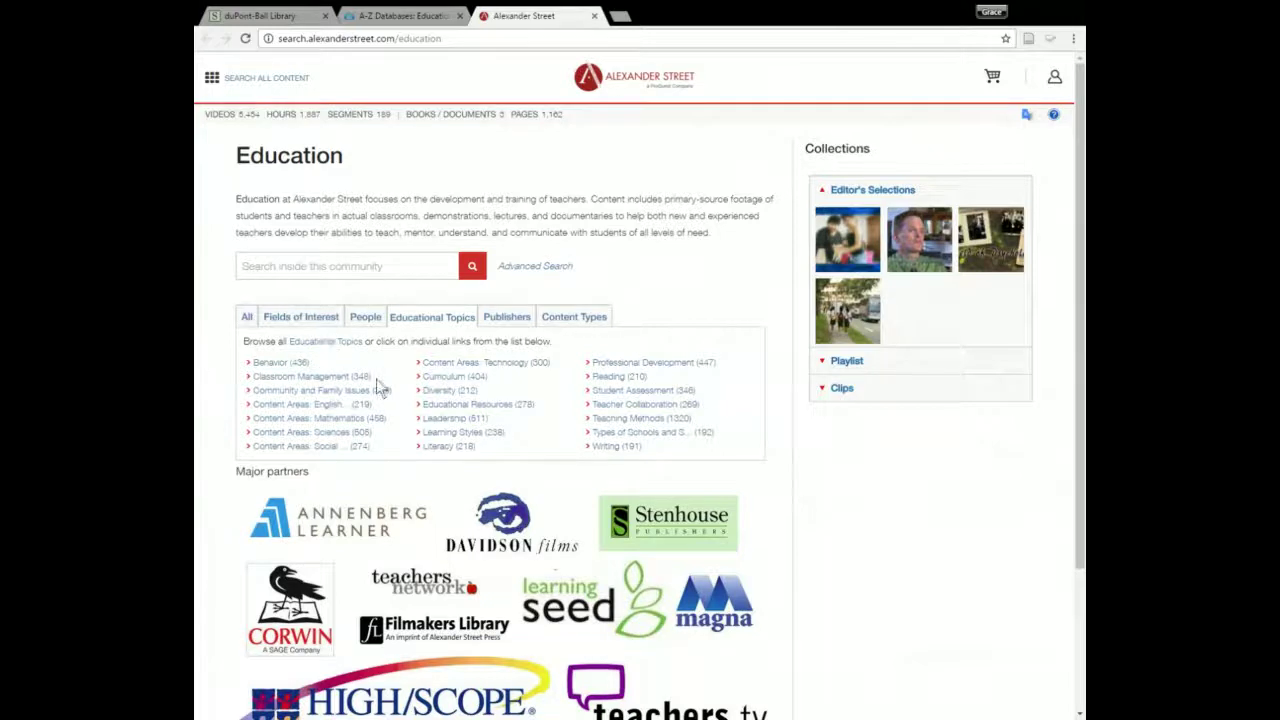
Browse the collection's Fields of Interest, People and Educational Topics categories and open the Classroom Management topic.
left_click(301, 317)
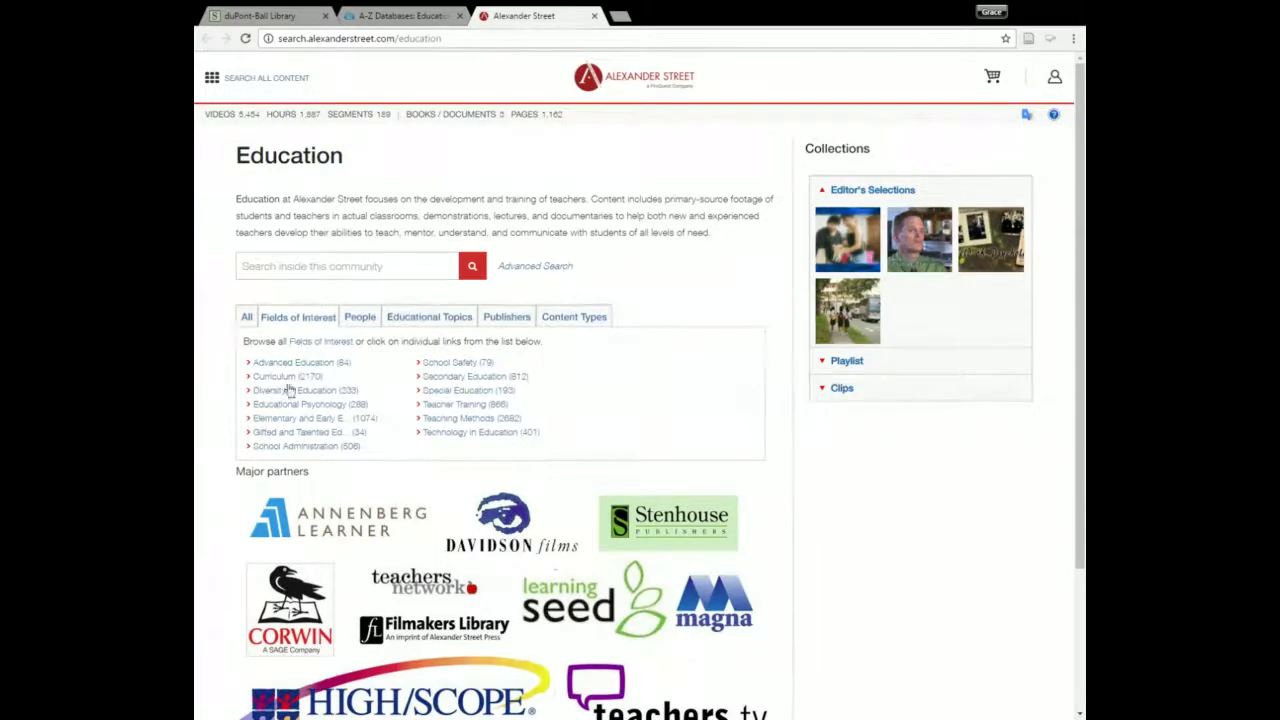
left_click(362, 318)
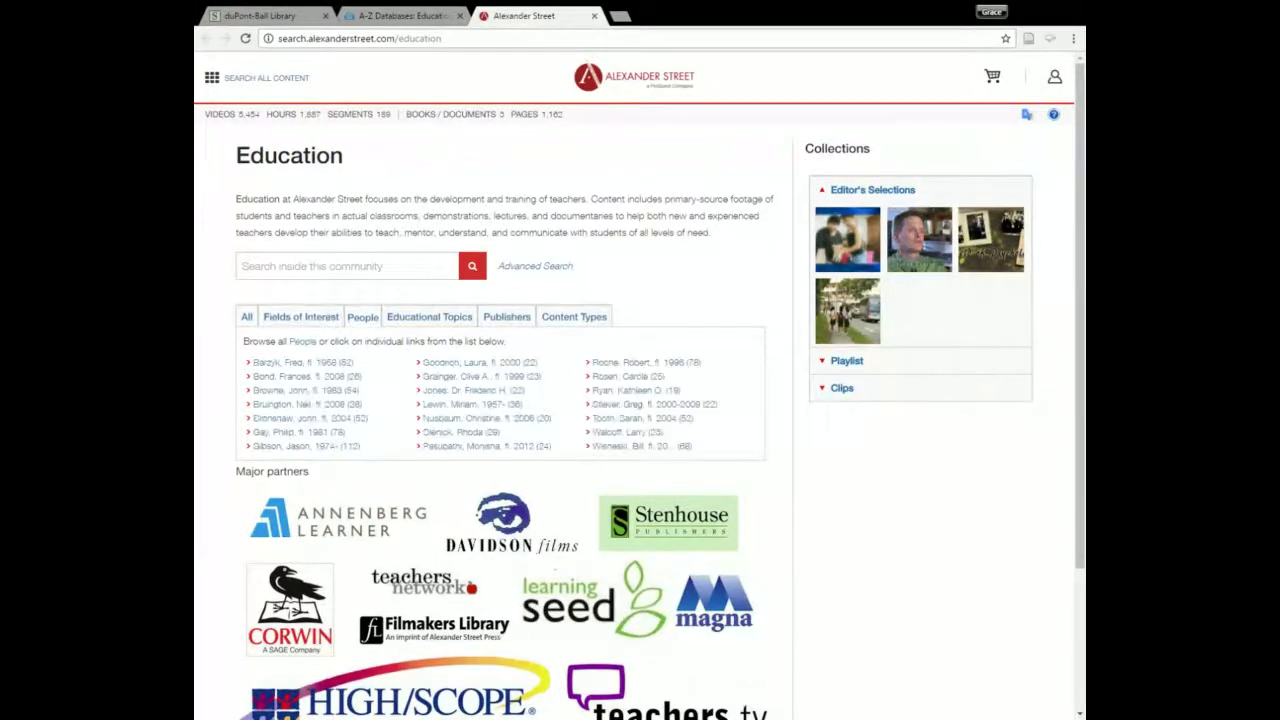
left_click(424, 317)
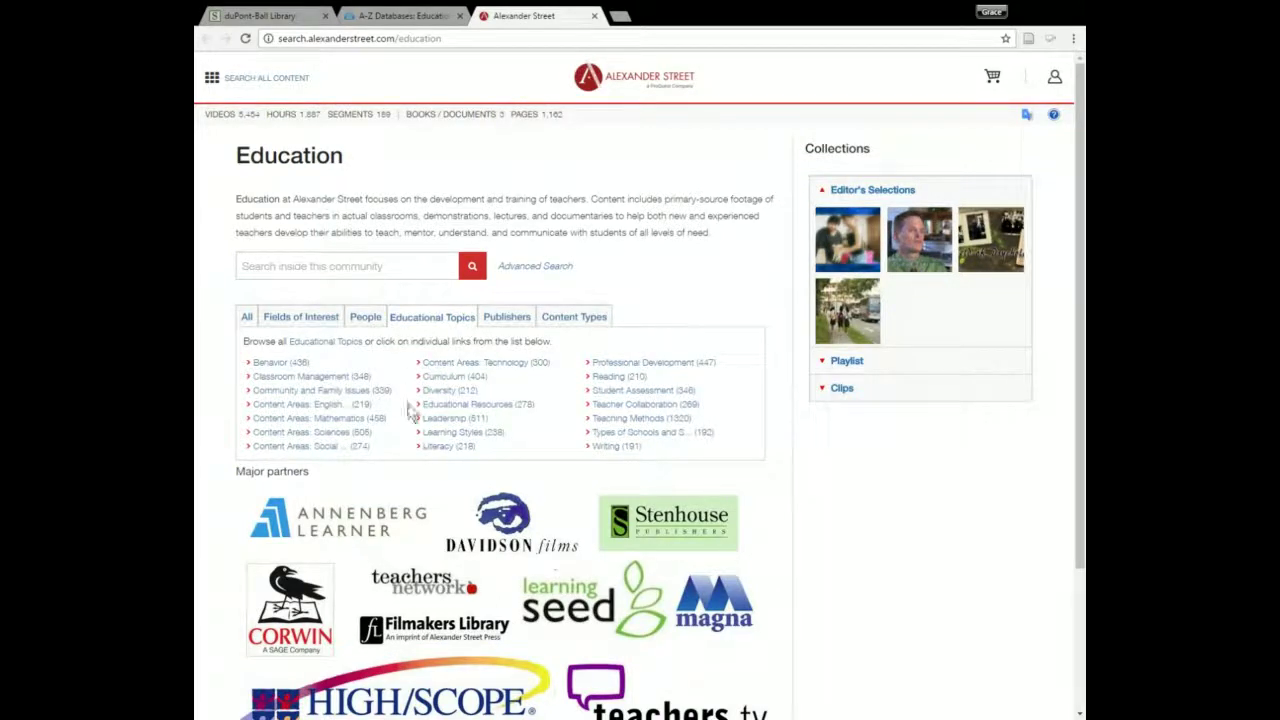
scroll(410, 410, "down", 1)
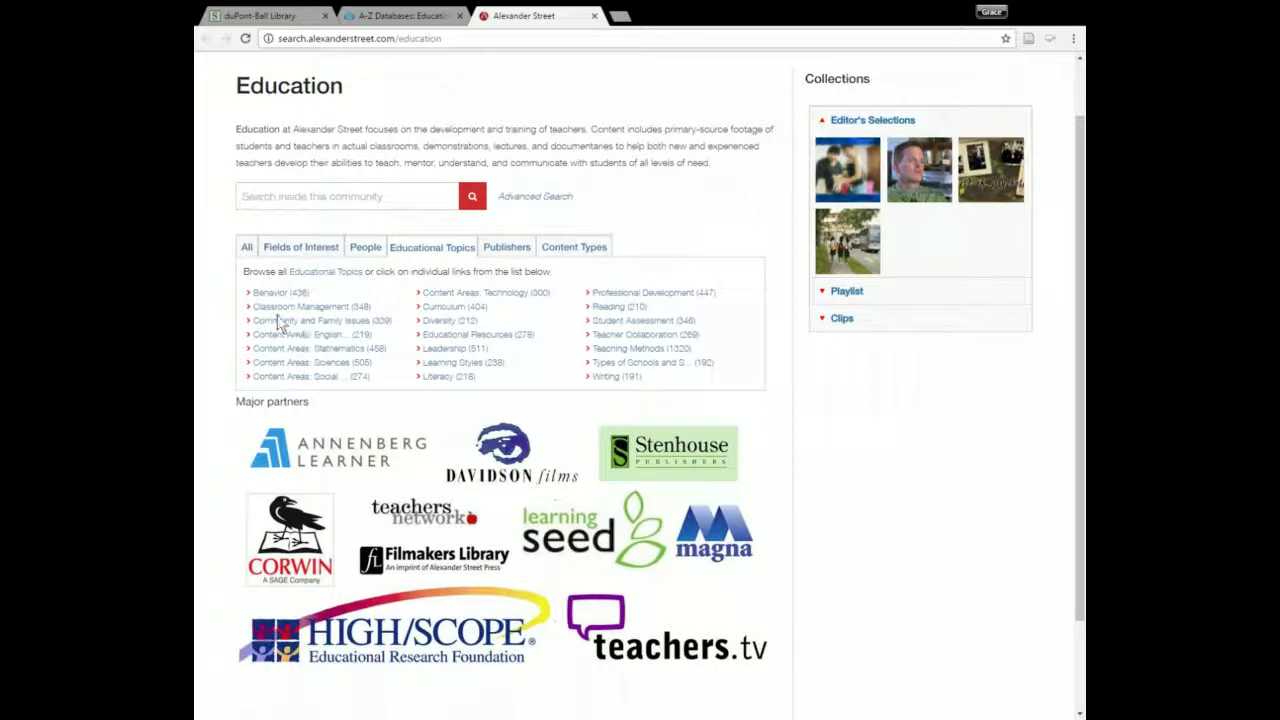
left_click(288, 319)
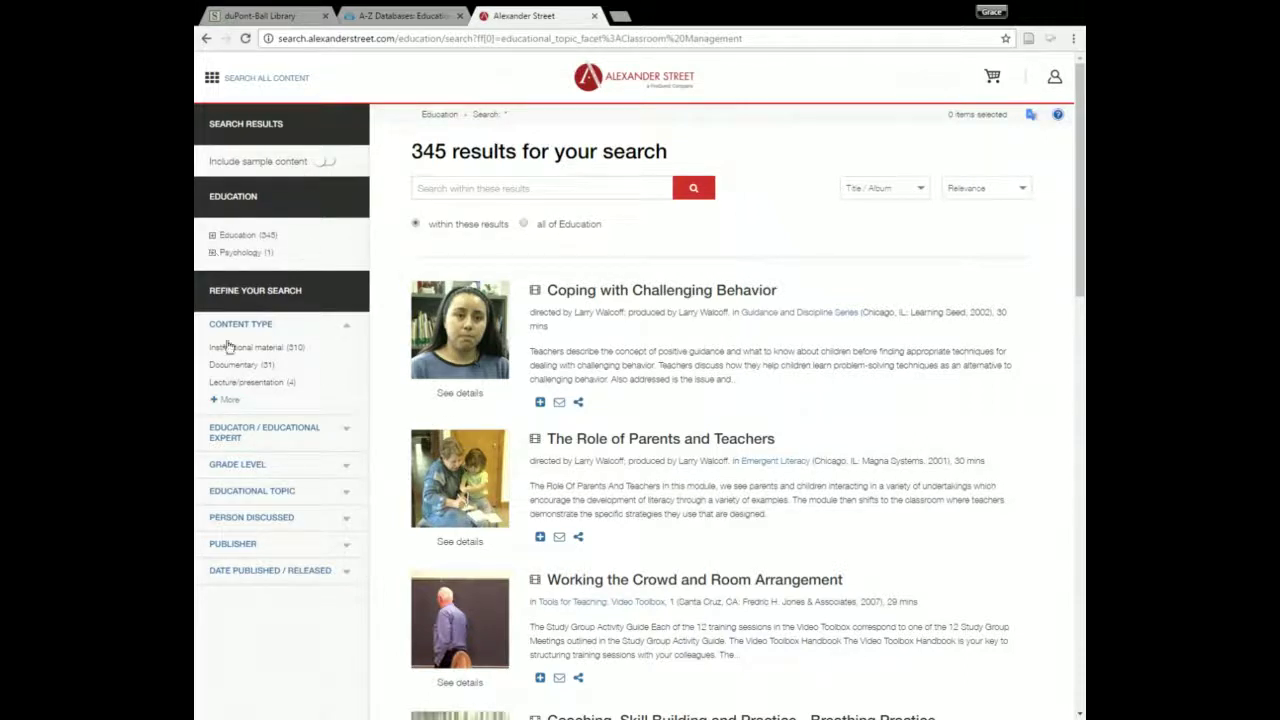
Expand the Grade Level, Educational Topic and Date Published / Released filters to examine the options for refining the results.
left_click(287, 475)
scroll(286, 490, "down", 1)
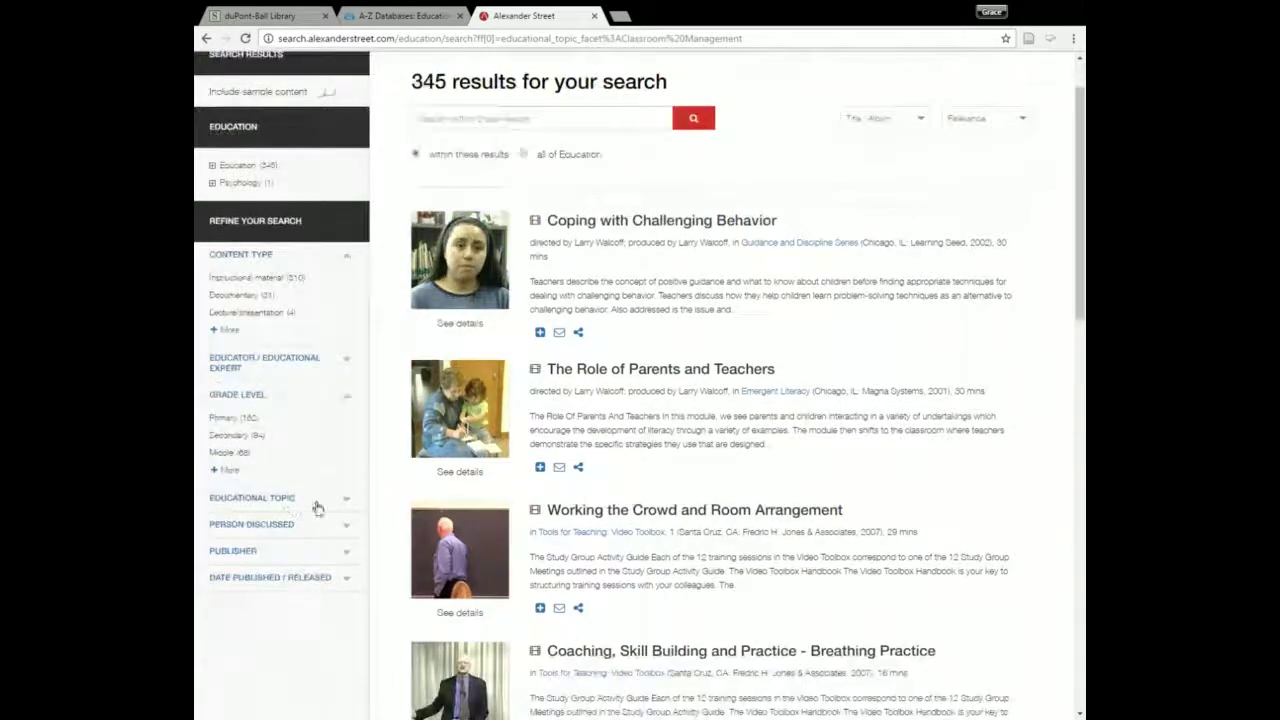
left_click(318, 503)
scroll(323, 645, "down", 2)
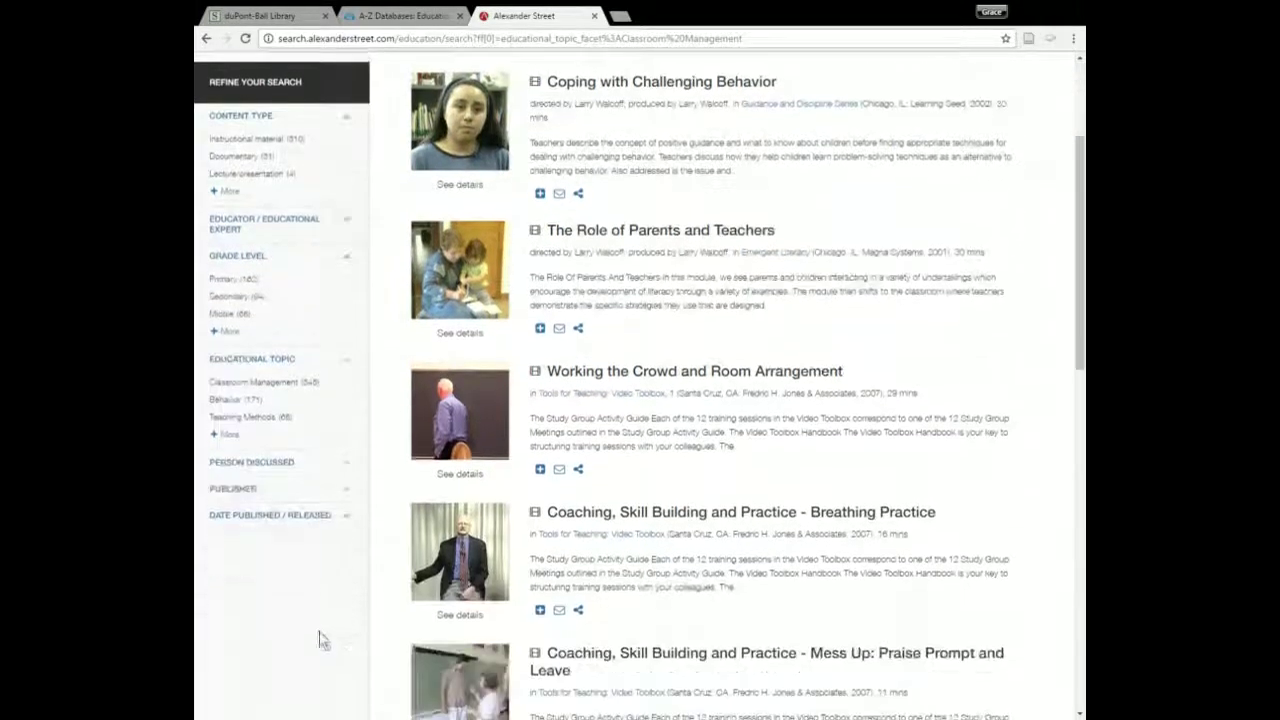
left_click(353, 535)
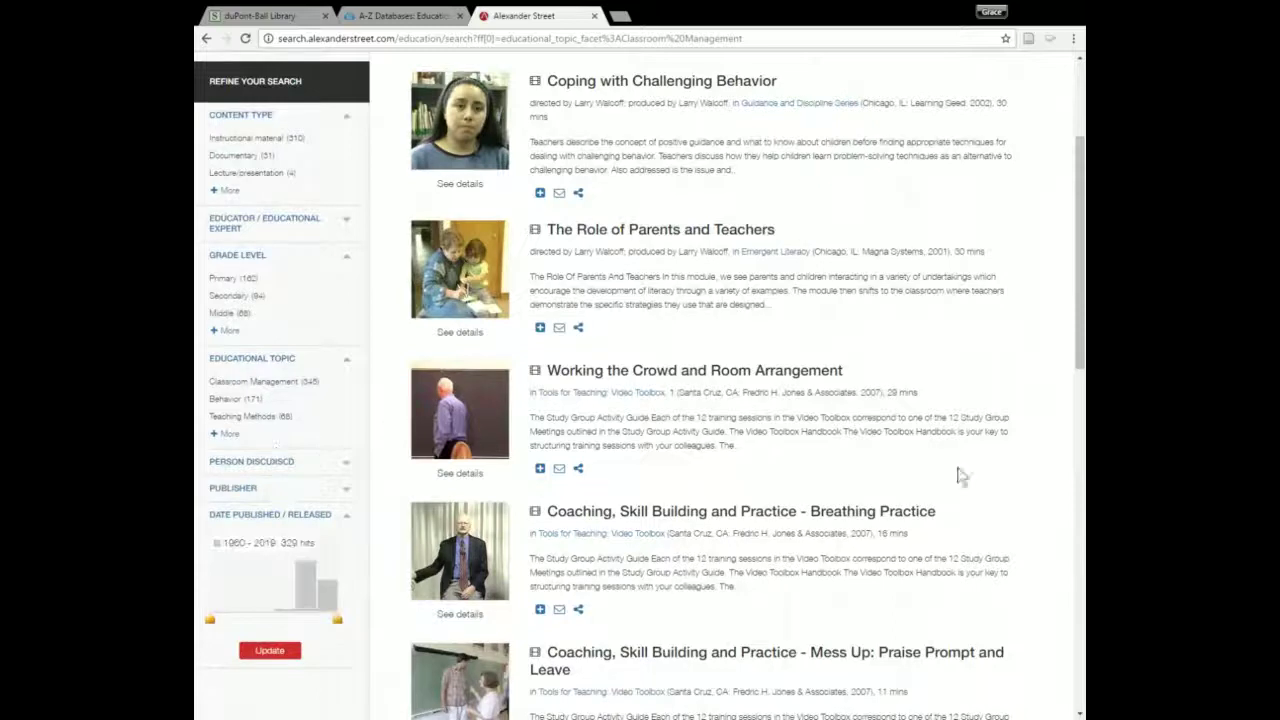
scroll(1005, 461, "up", 3)
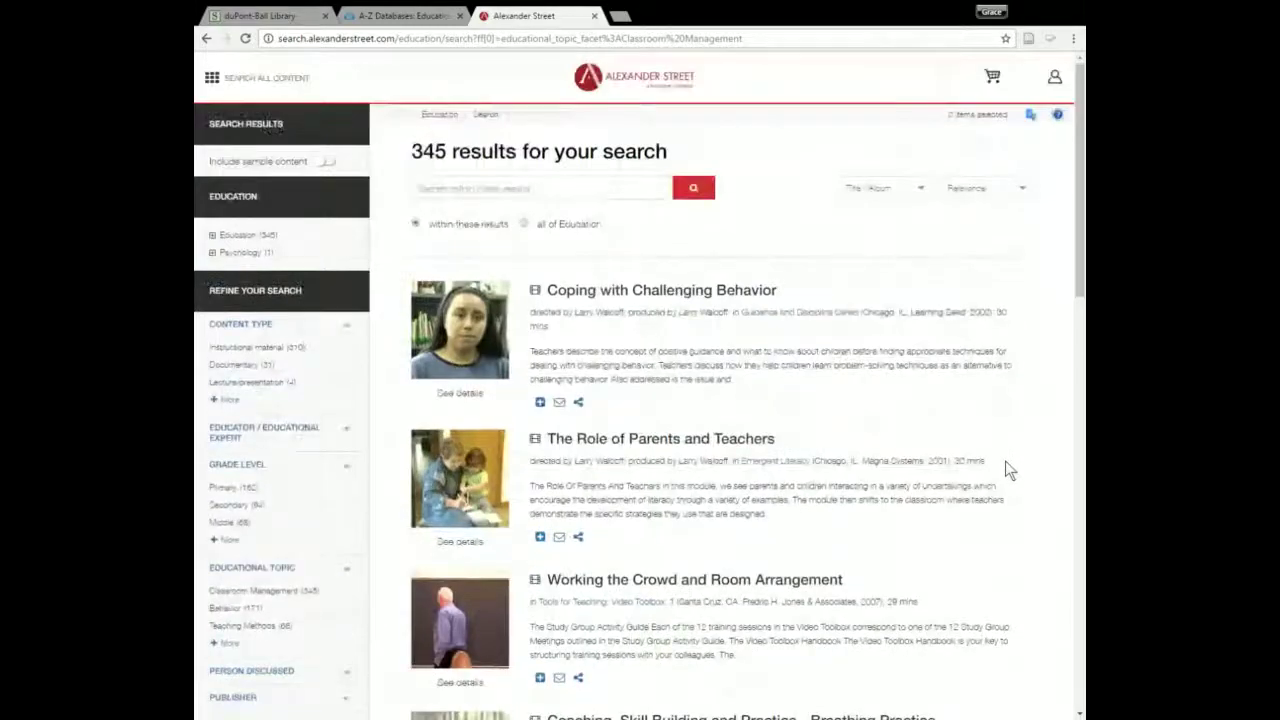
Open the video "Coping with Challenging Behavior" from the results and pause its playback.
left_click(621, 299)
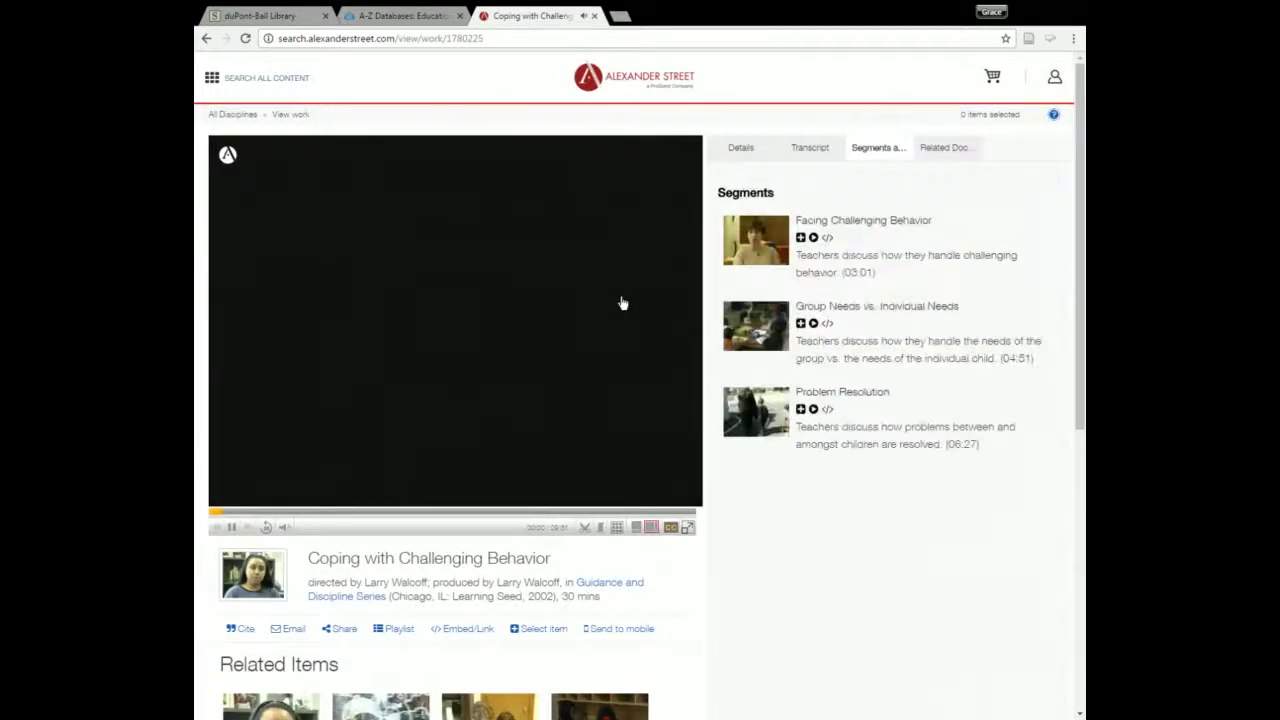
left_click(231, 527)
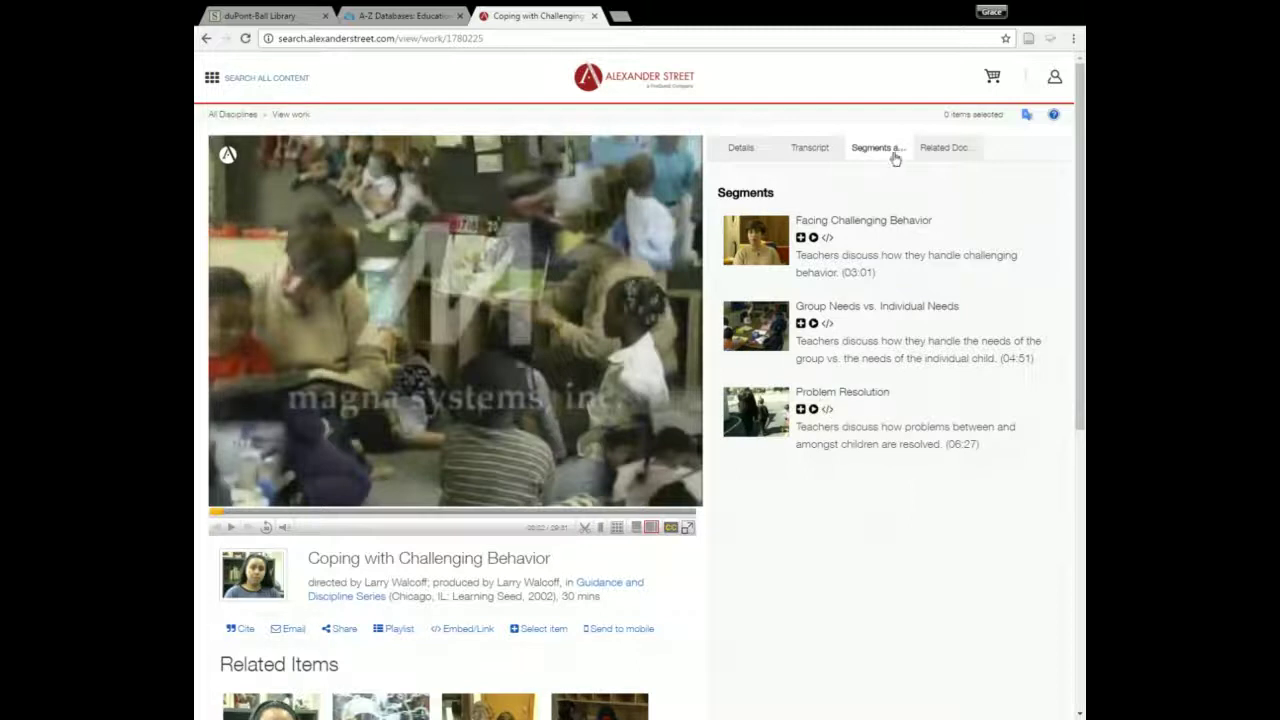
Show the video's transcript, jump playback to the passage "There are lots of places", and pause it there.
left_click(822, 154)
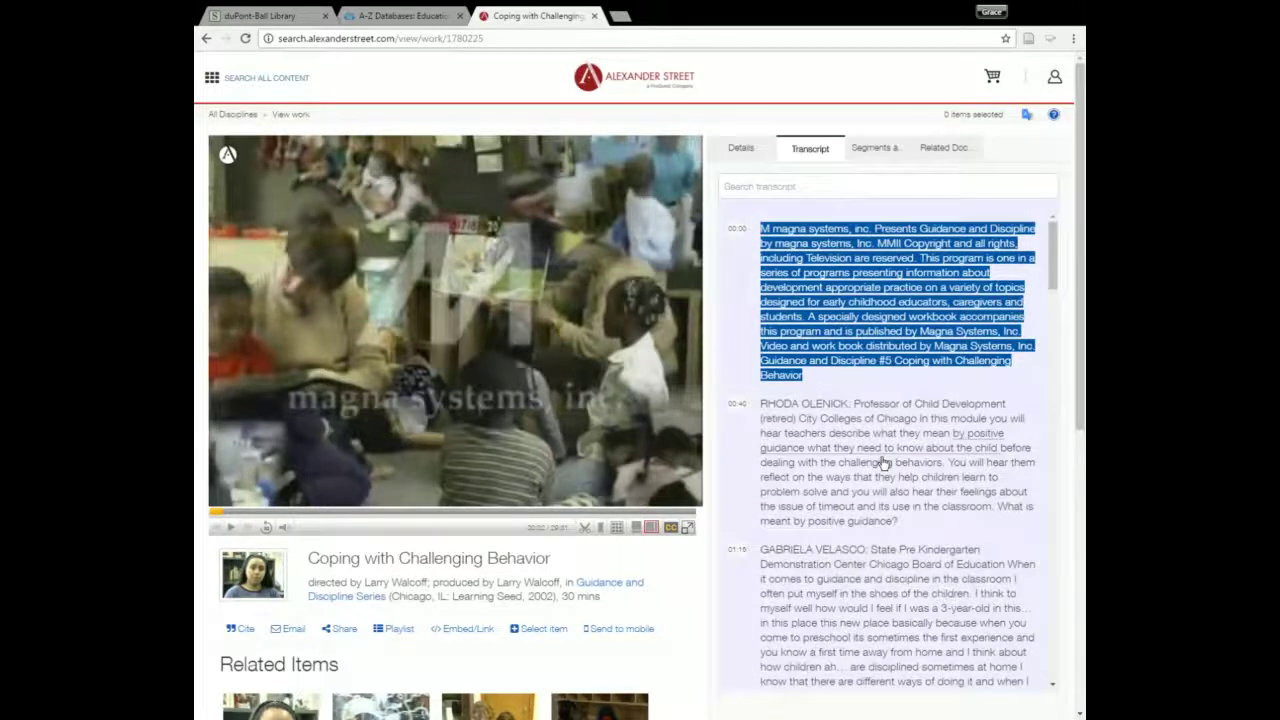
scroll(900, 460, "down", 3)
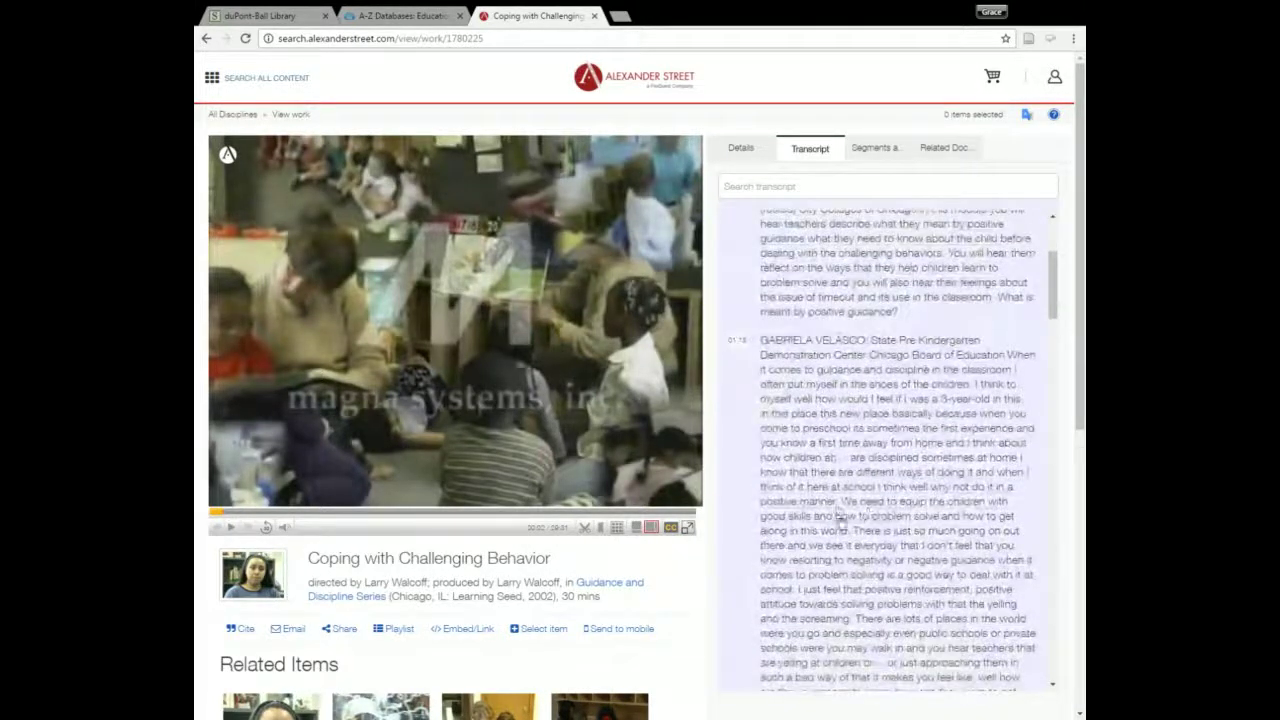
scroll(880, 530, "down", 3)
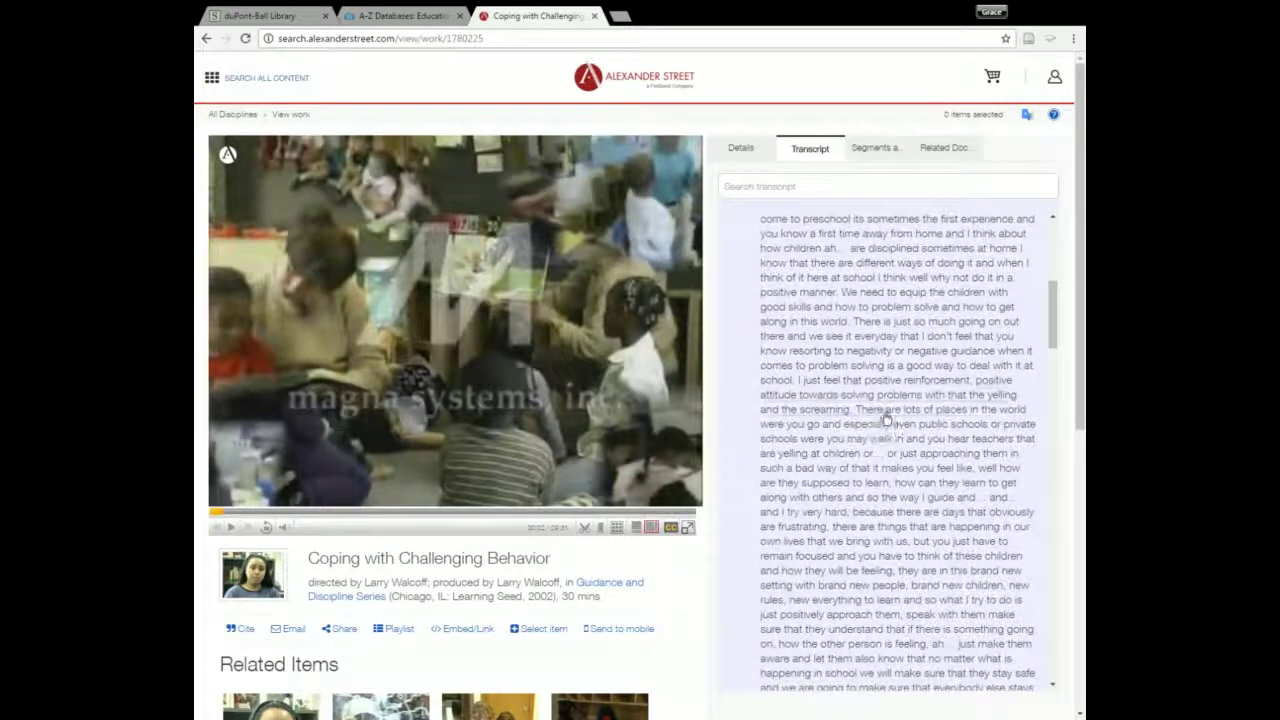
left_click(893, 421)
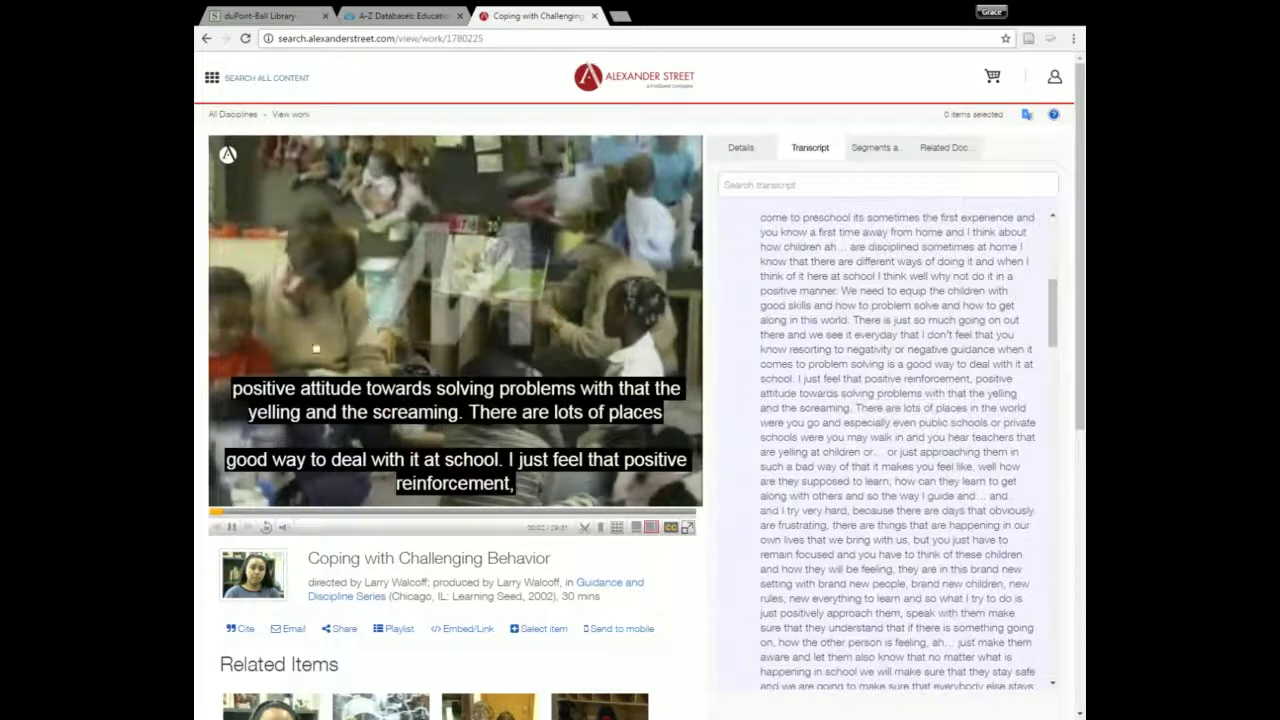
left_click(231, 527)
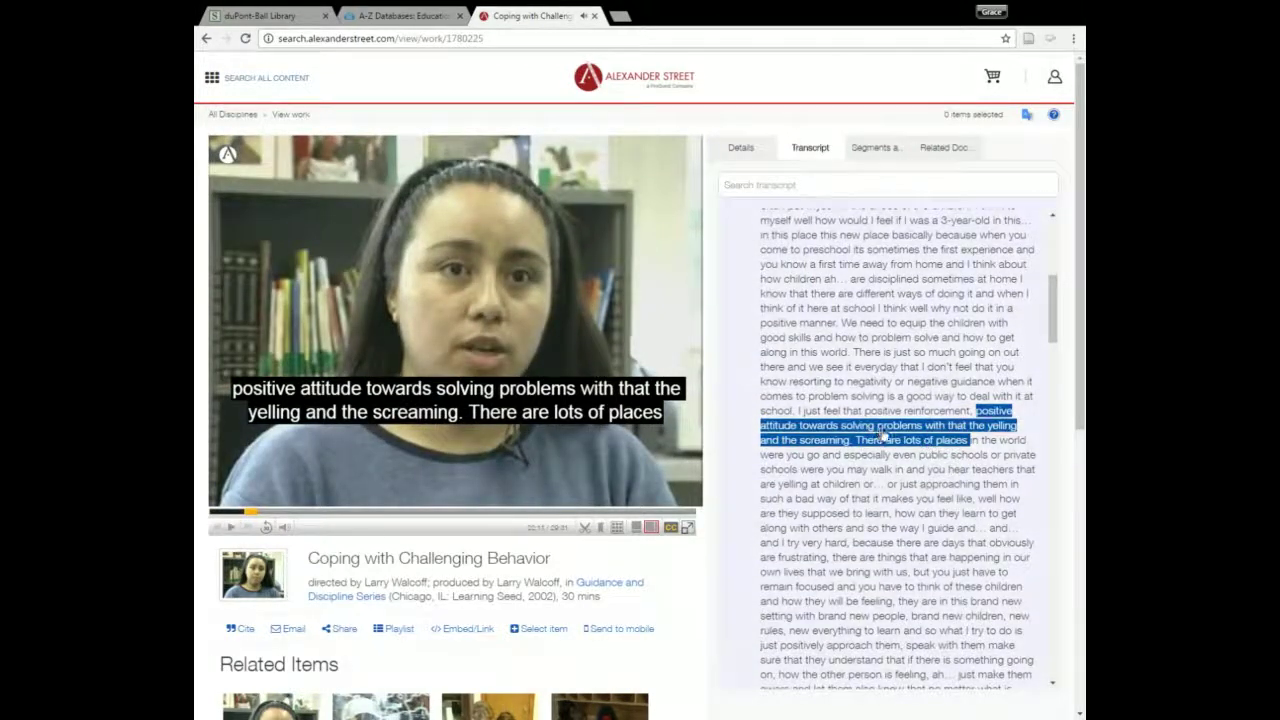
Return to the start of the transcript and look through the video's details.
scroll(835, 343, "up", 5)
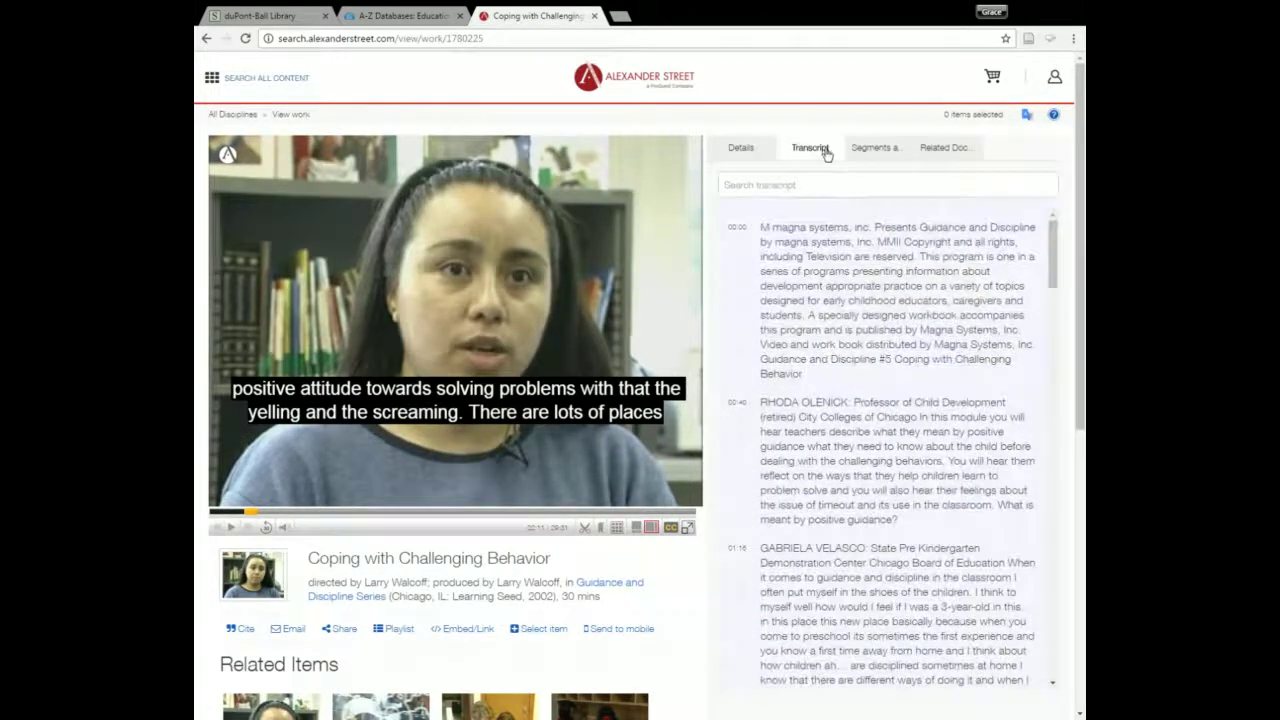
left_click(756, 152)
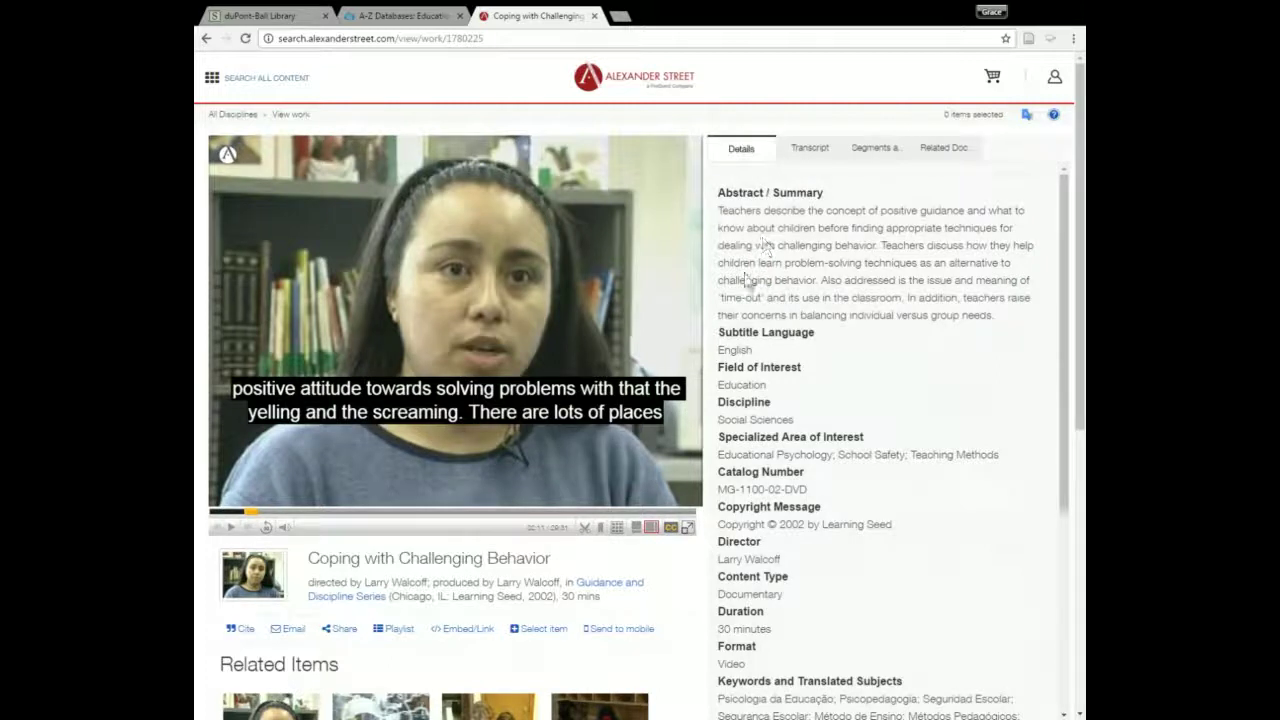
scroll(914, 400, "down", 3)
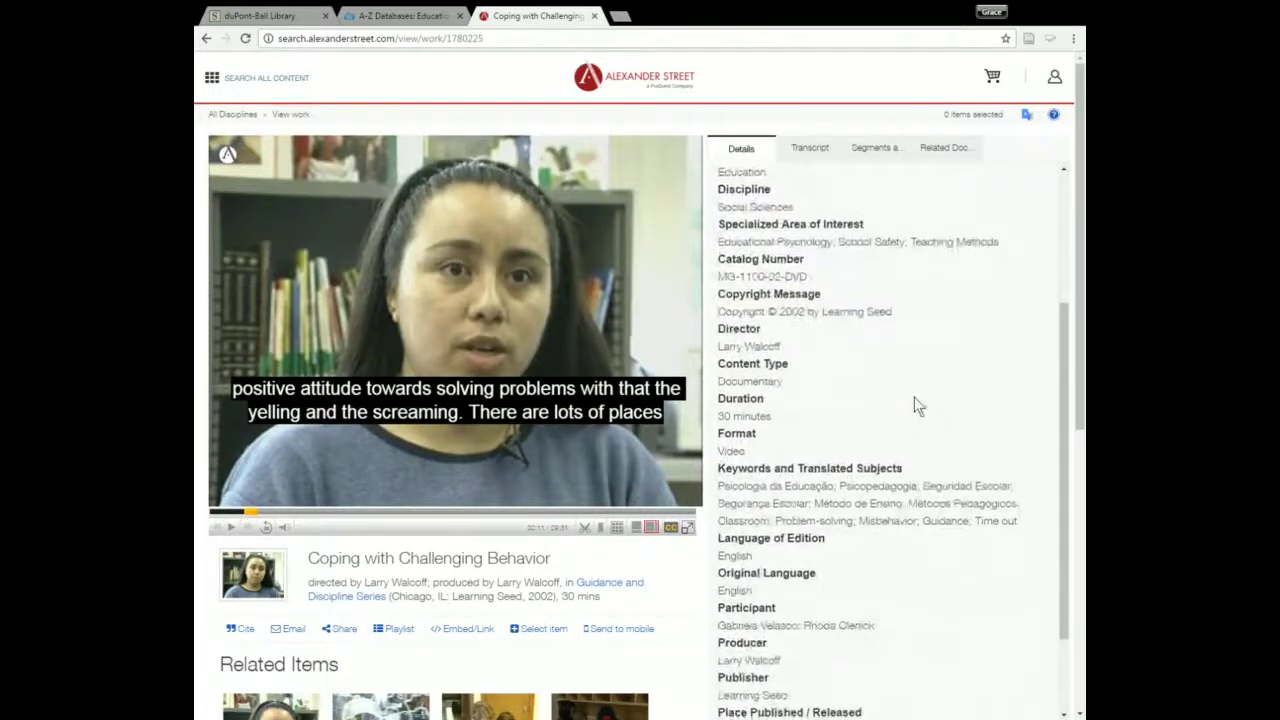
Show the video's related documents and look over the supplemental downloads and the related items below the player.
scroll(910, 390, "up", 3)
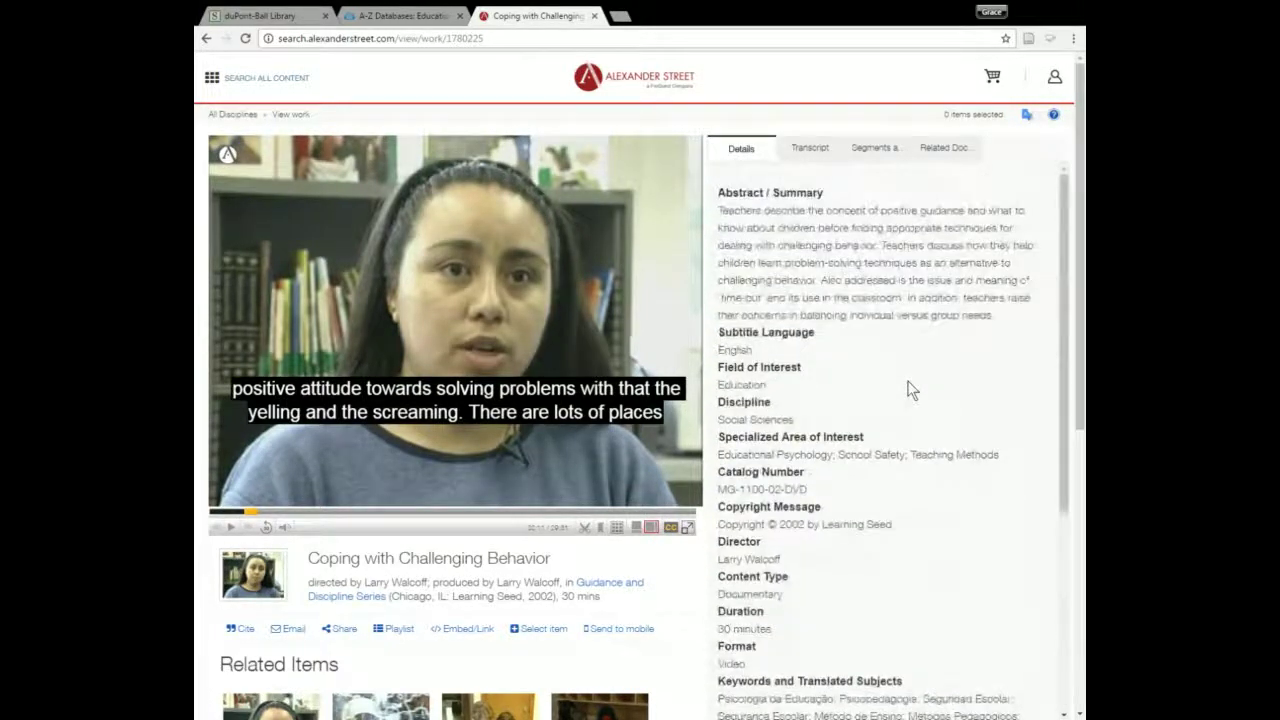
left_click(938, 157)
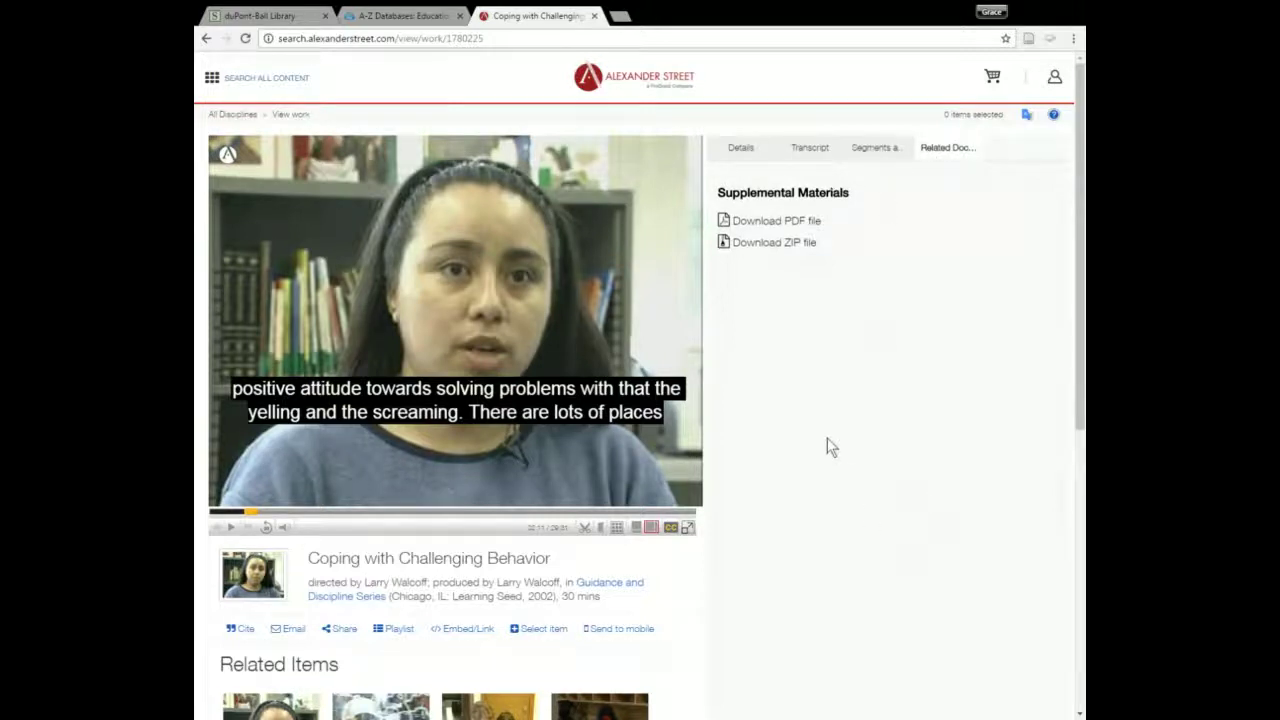
scroll(827, 446, "down", 1)
scroll(827, 446, "down", 1)
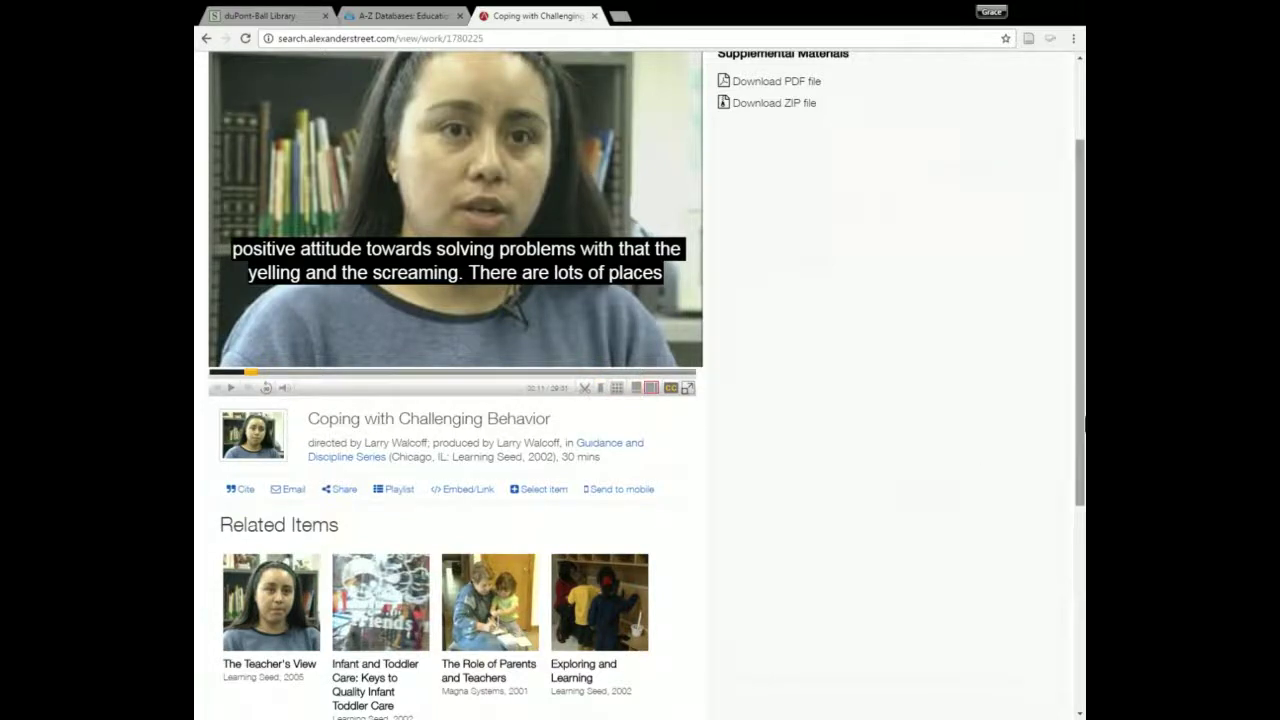
scroll(1064, 322, "up", 2)
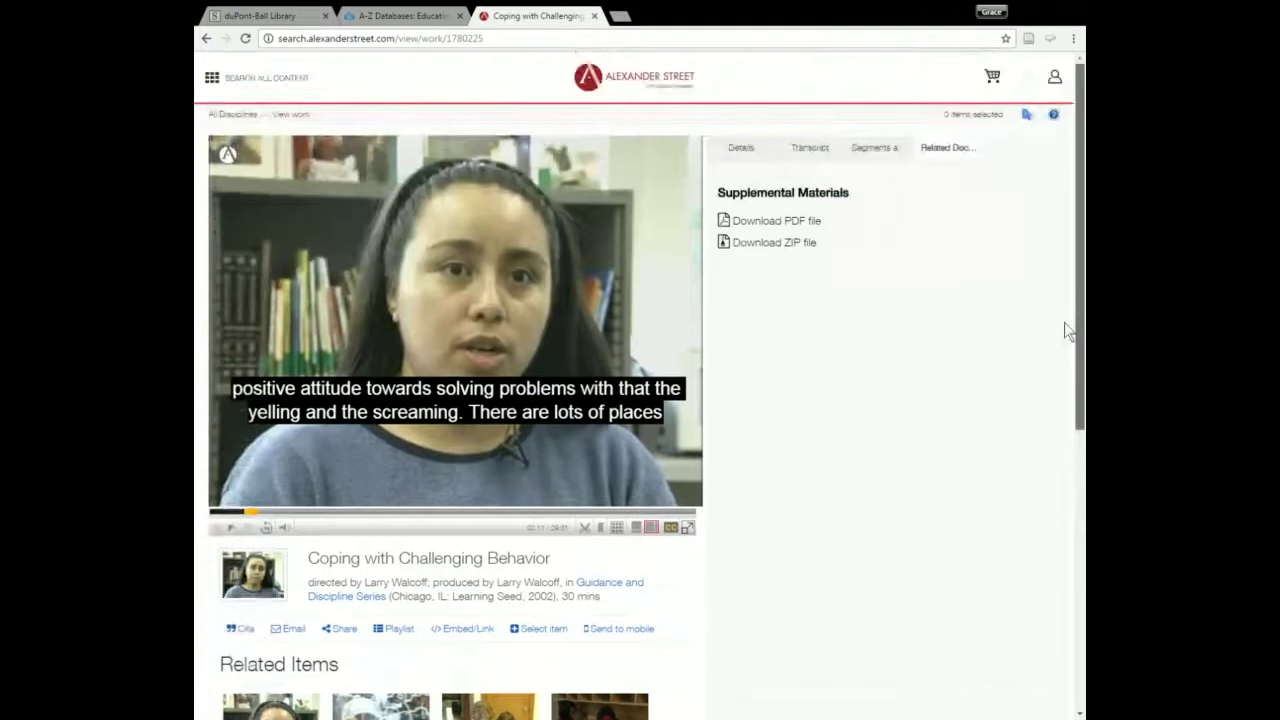
View the user account page with its account creation option, and return to the video with playback paused.
left_click(1056, 86)
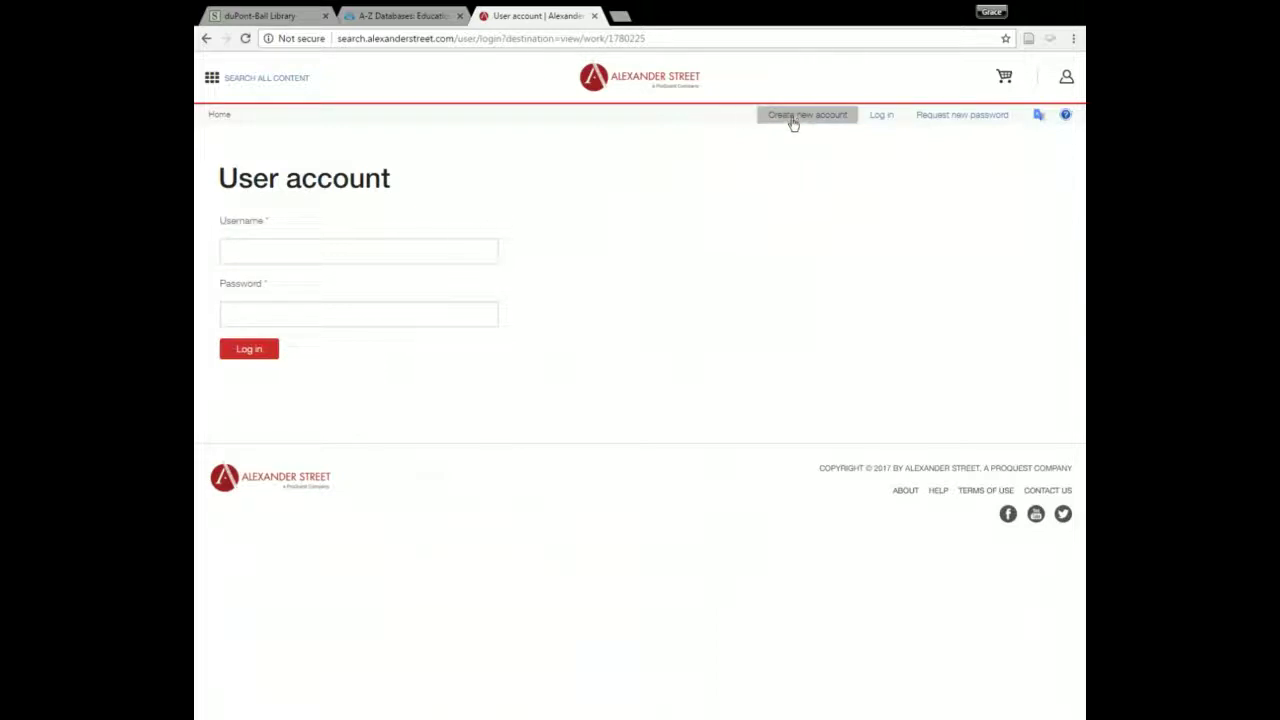
left_click(206, 38)
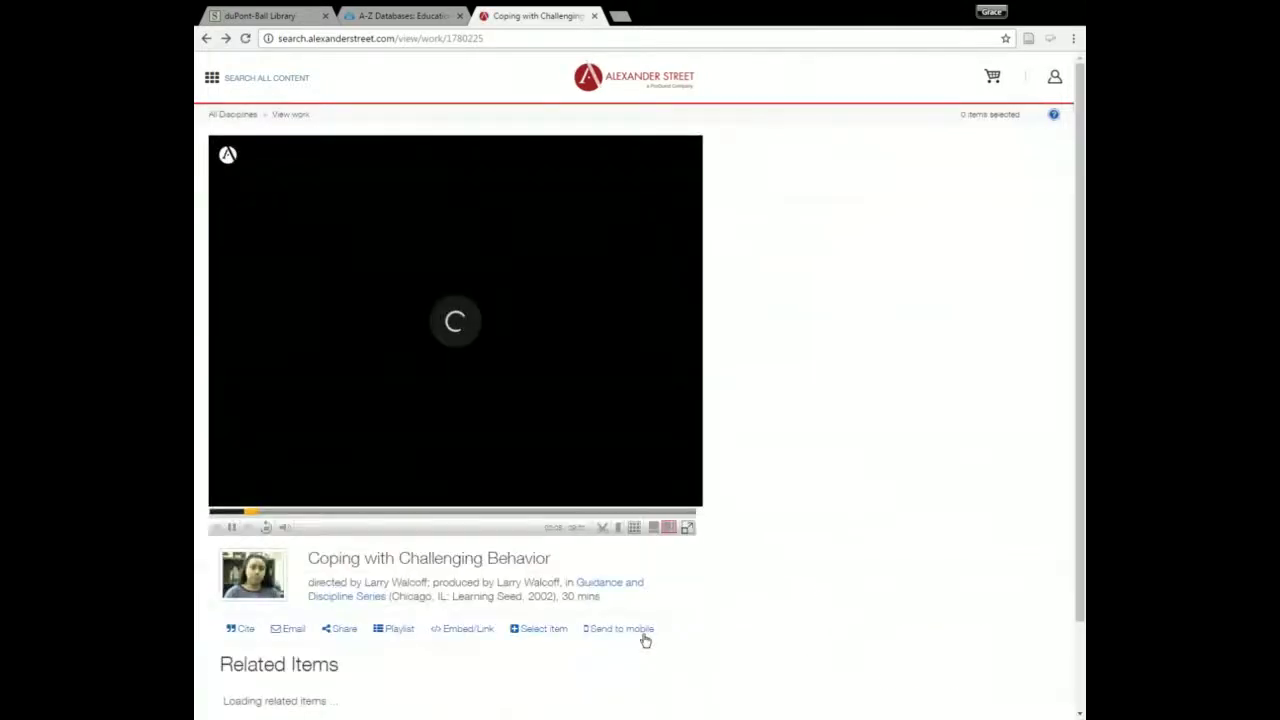
left_click(233, 528)
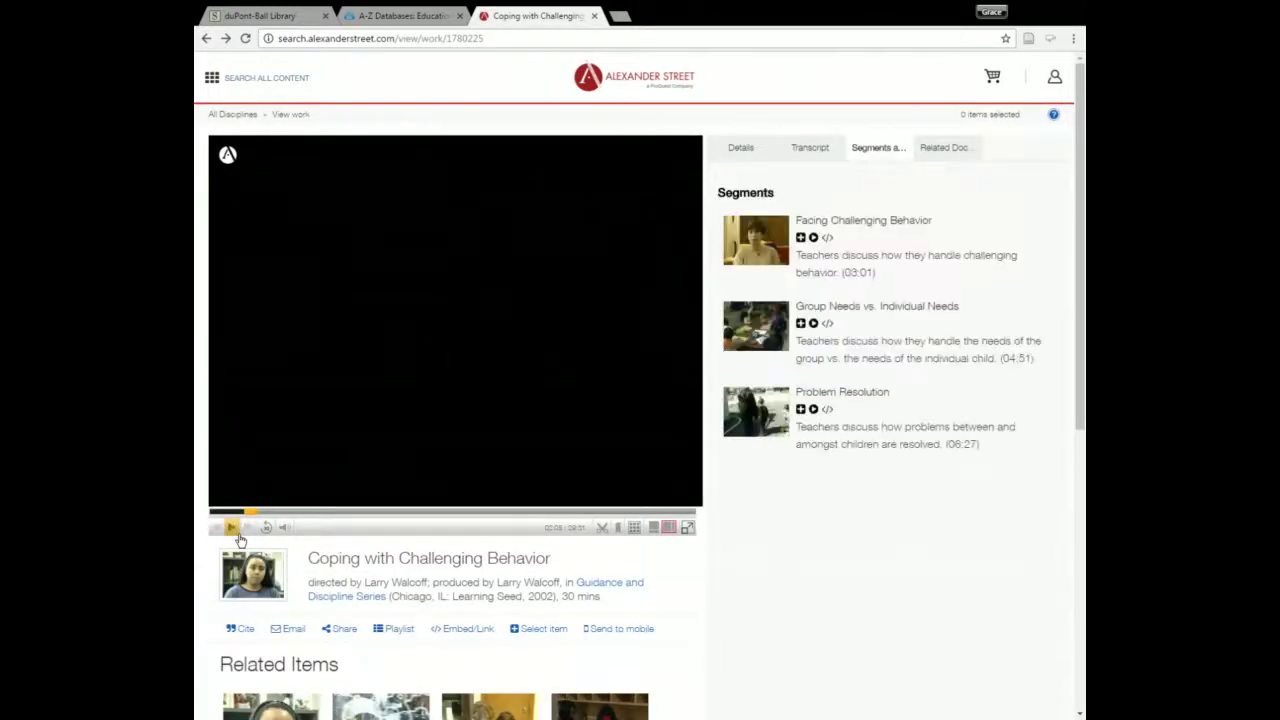
scroll(242, 540, "down", 3)
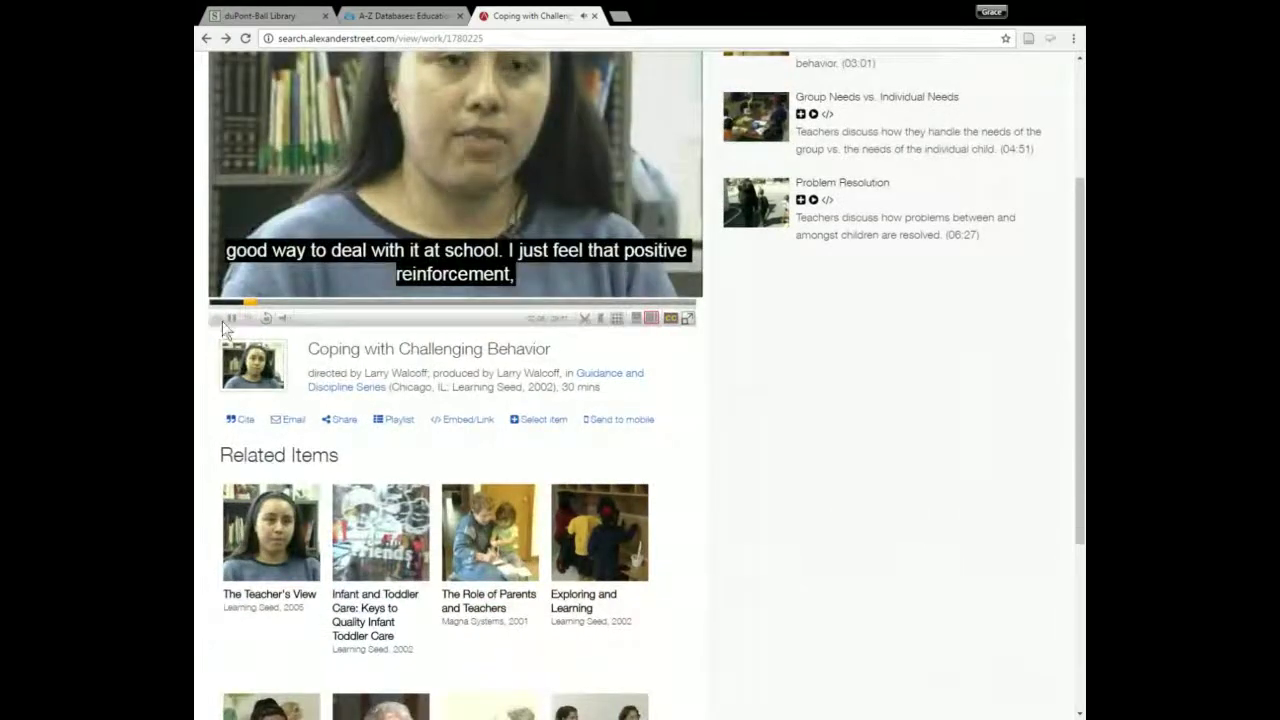
left_click(241, 324)
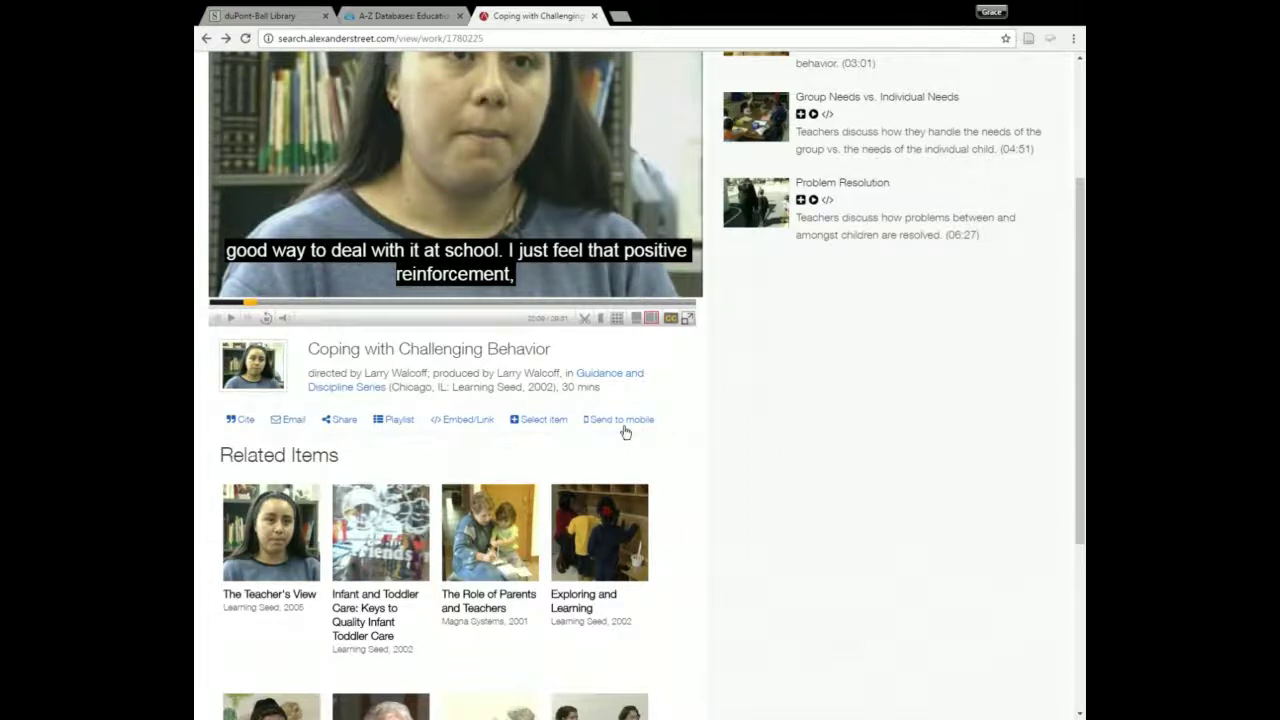
Cite the video in APA format and export it to the new ProQuest RefWorks, acknowledging the import.
left_click(246, 421)
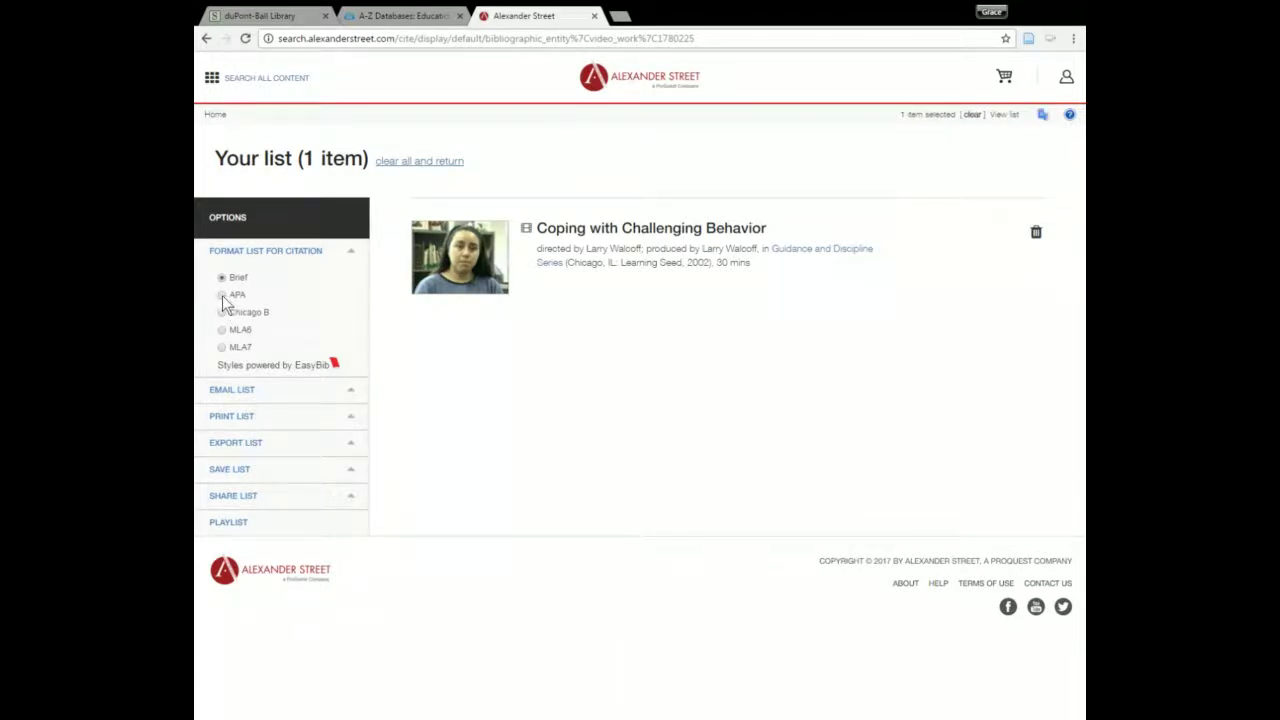
left_click(222, 295)
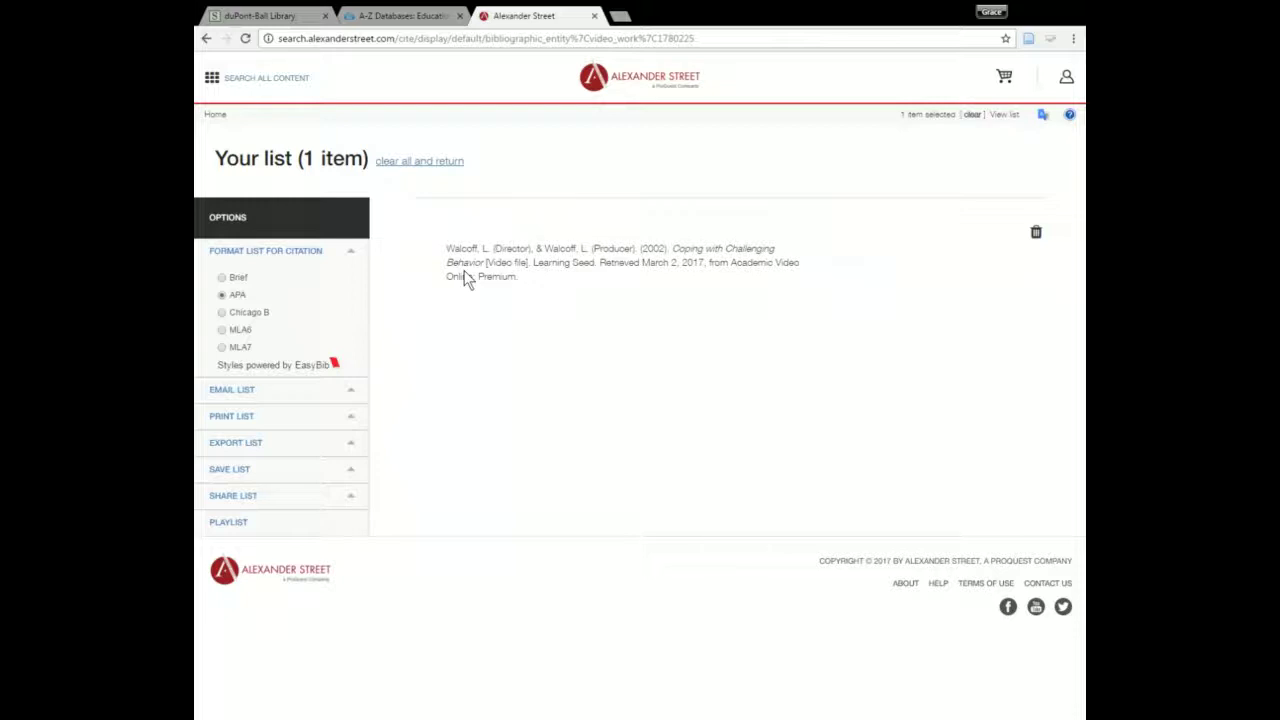
left_click(293, 452)
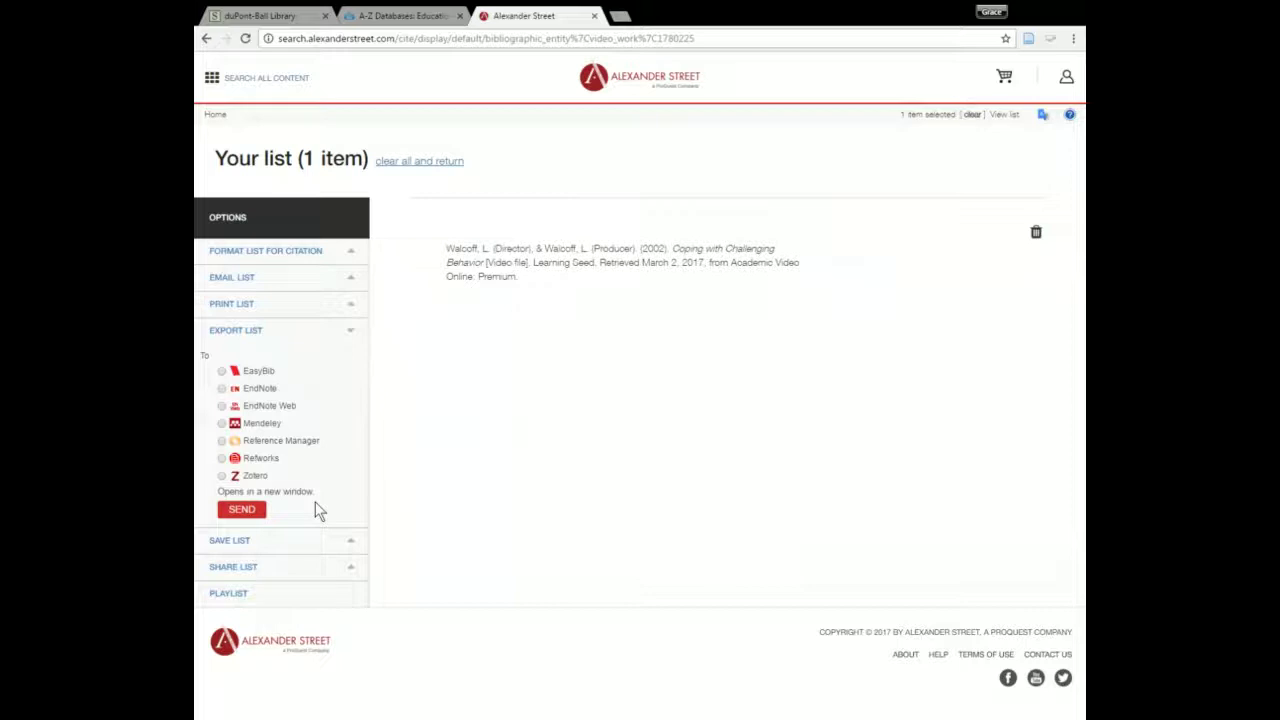
left_click(222, 459)
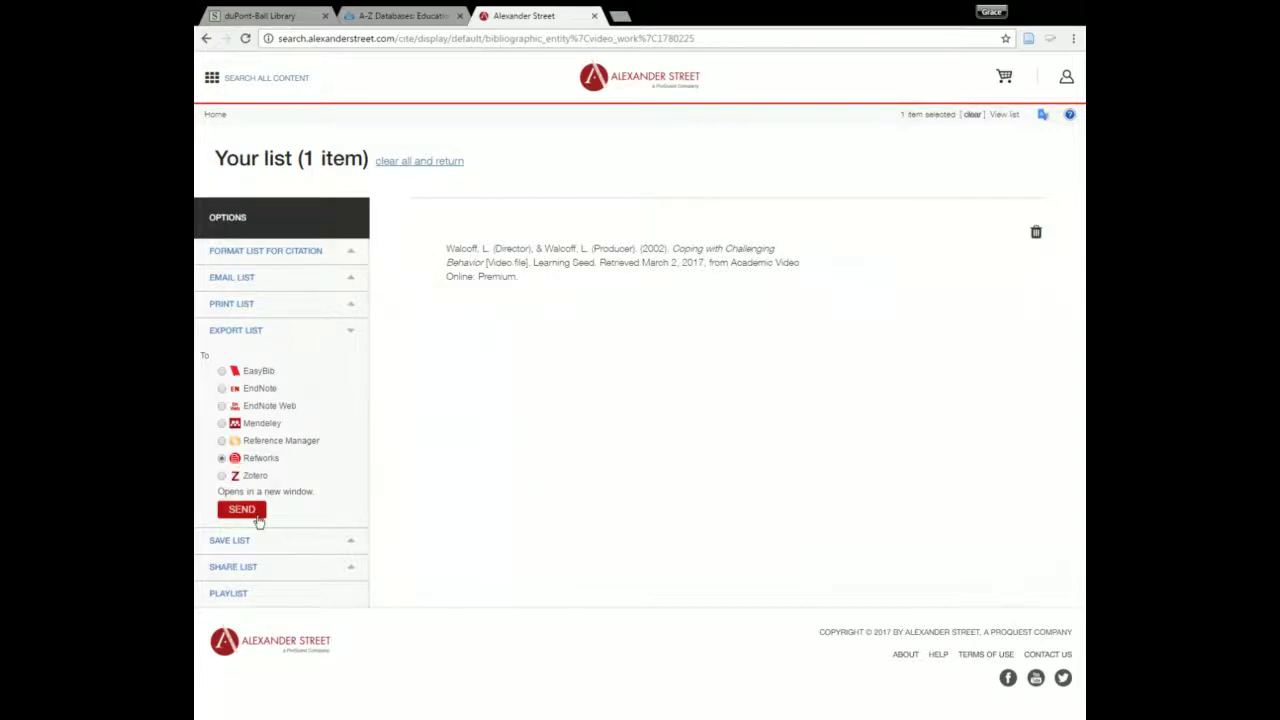
left_click(253, 514)
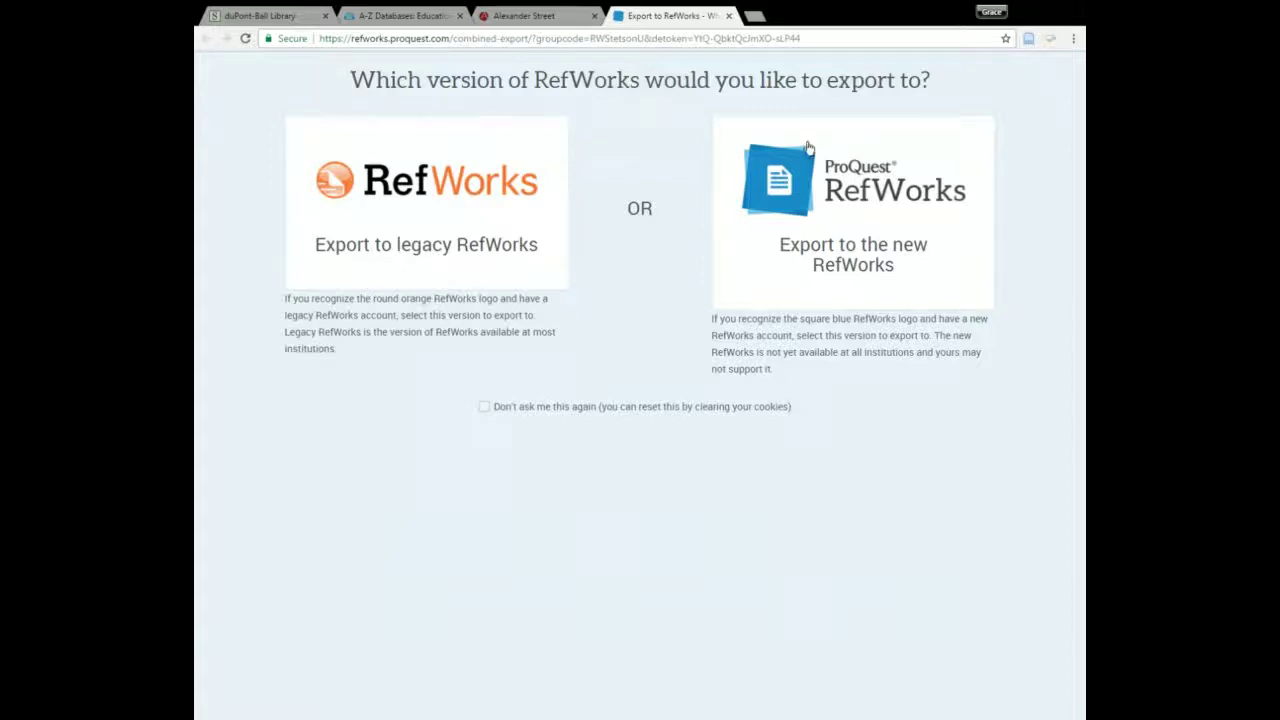
left_click(797, 206)
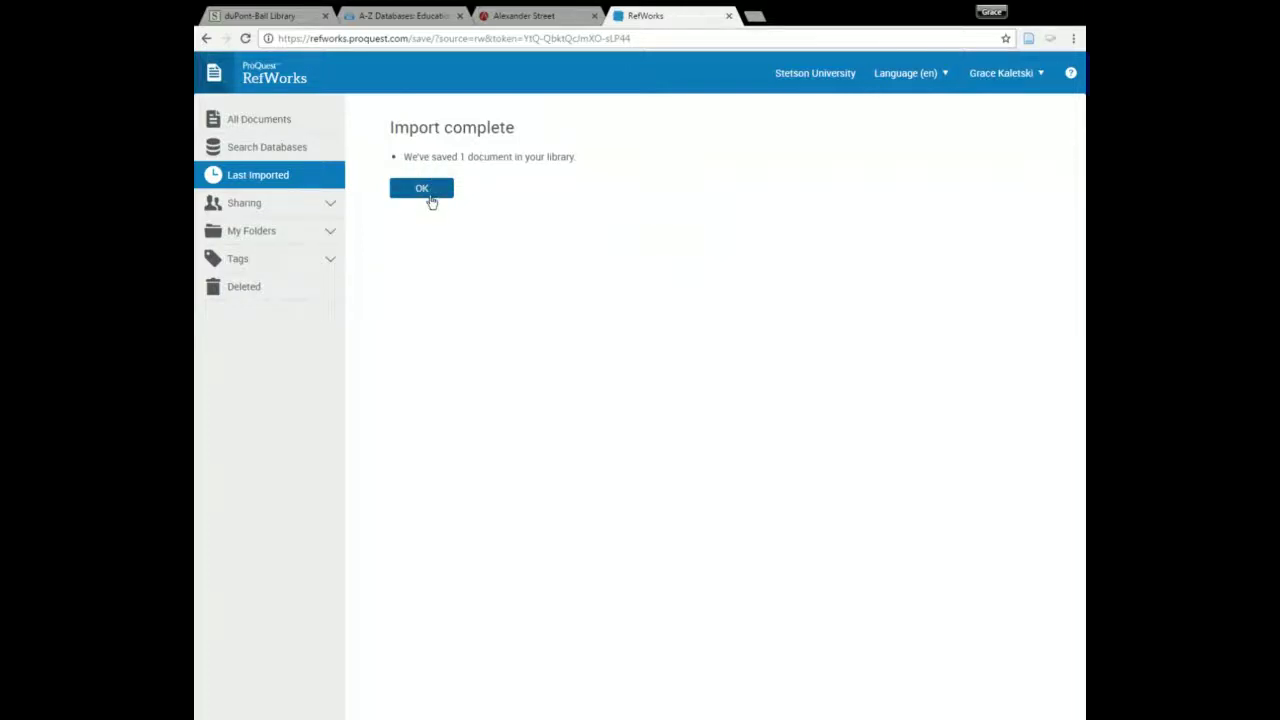
left_click(522, 15)
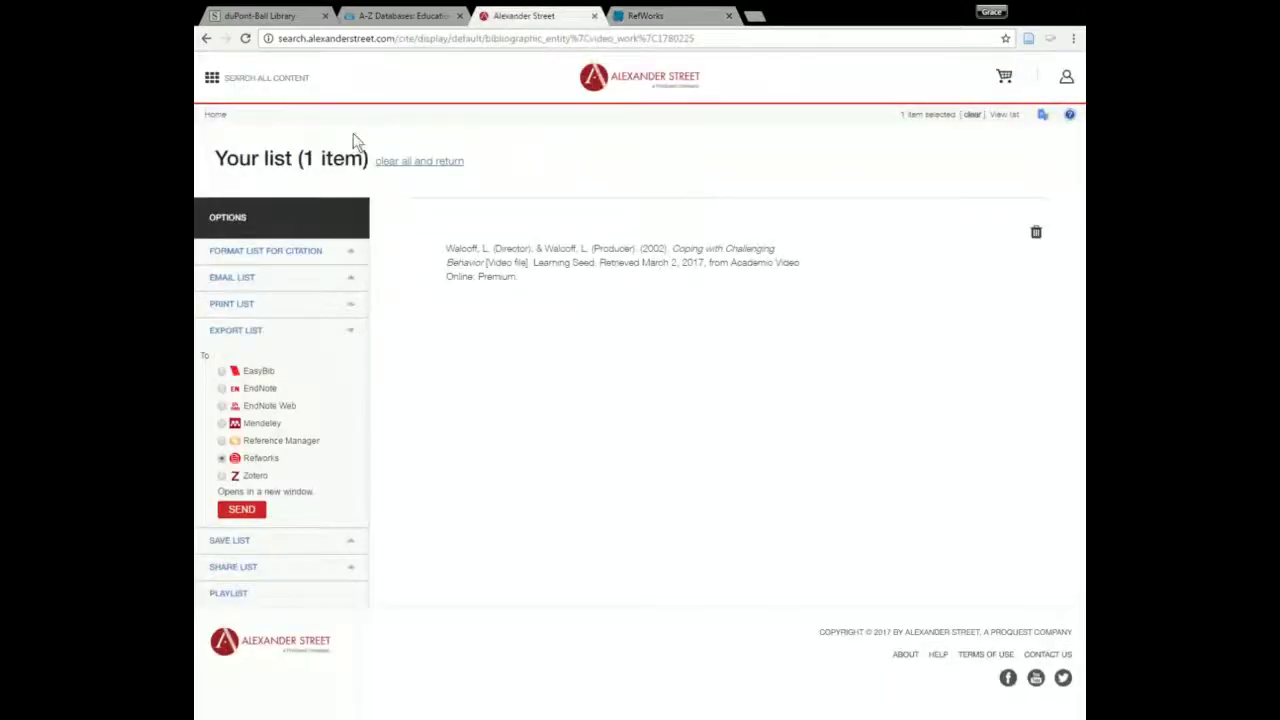
key("ctrl+Tab")
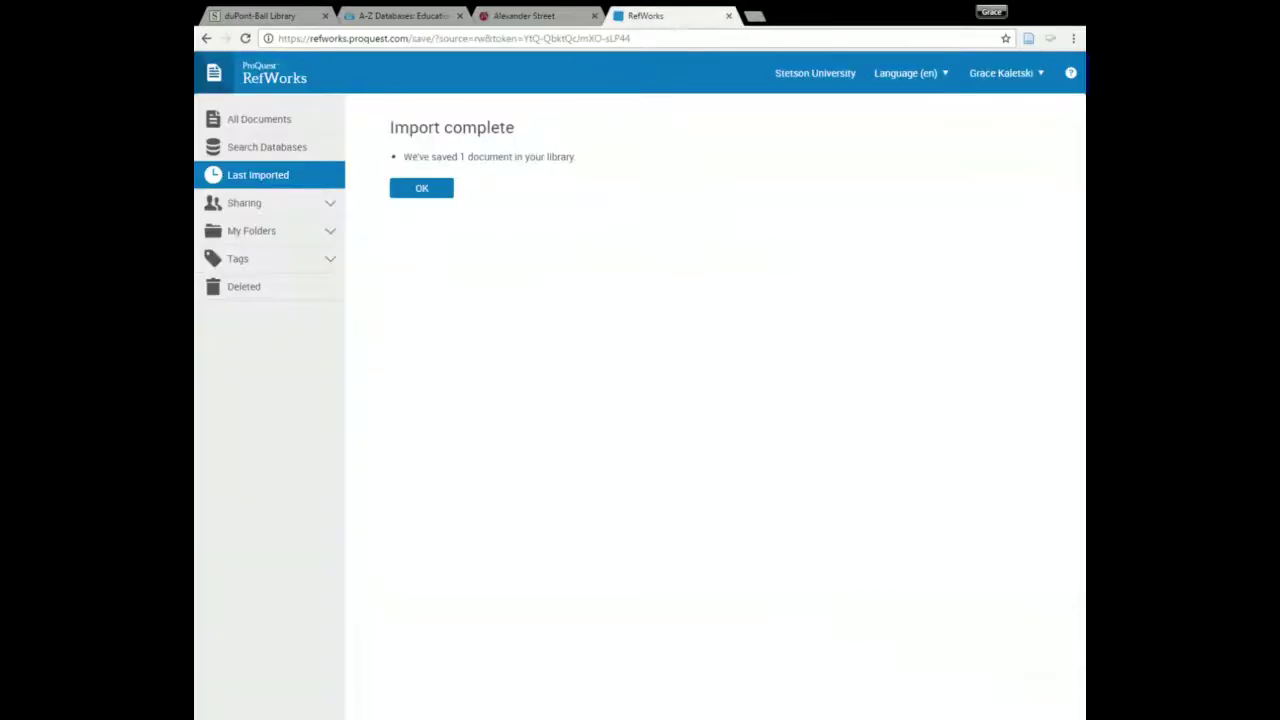
left_click(421, 190)
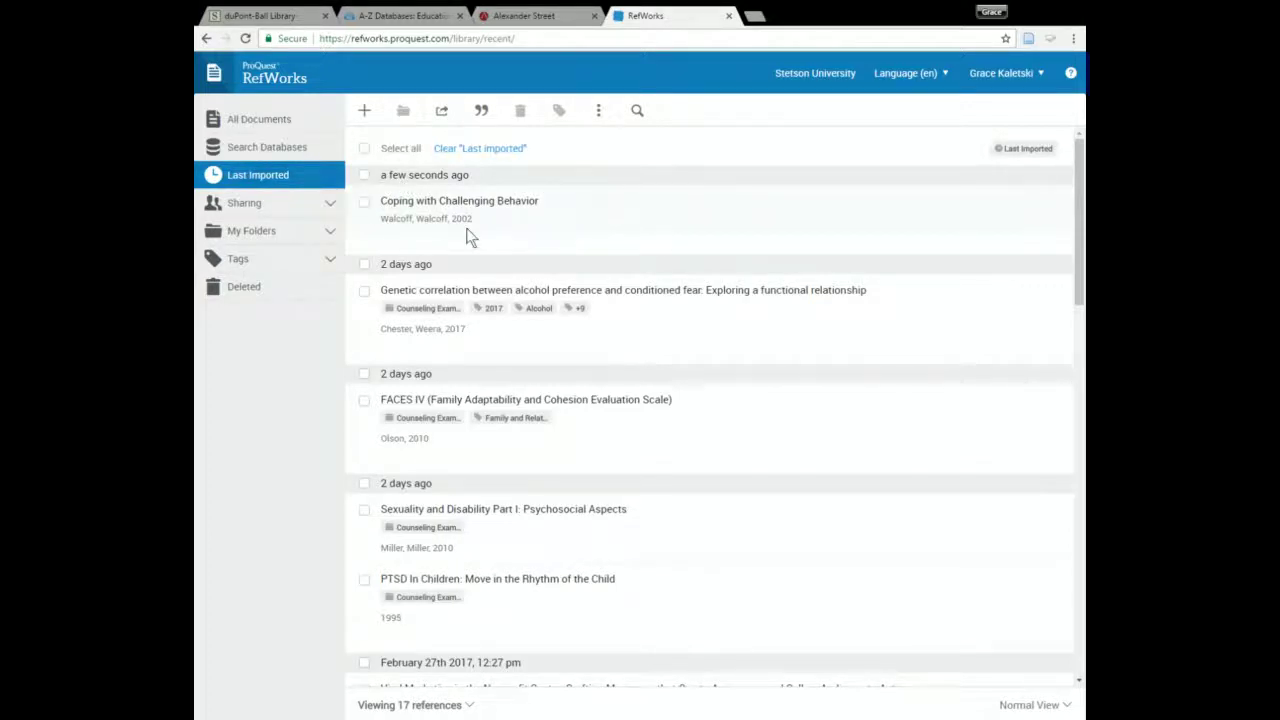
Open the imported "Coping with Challenging Behavior" reference to examine its details.
left_click(440, 214)
left_click(438, 210)
left_click(438, 206)
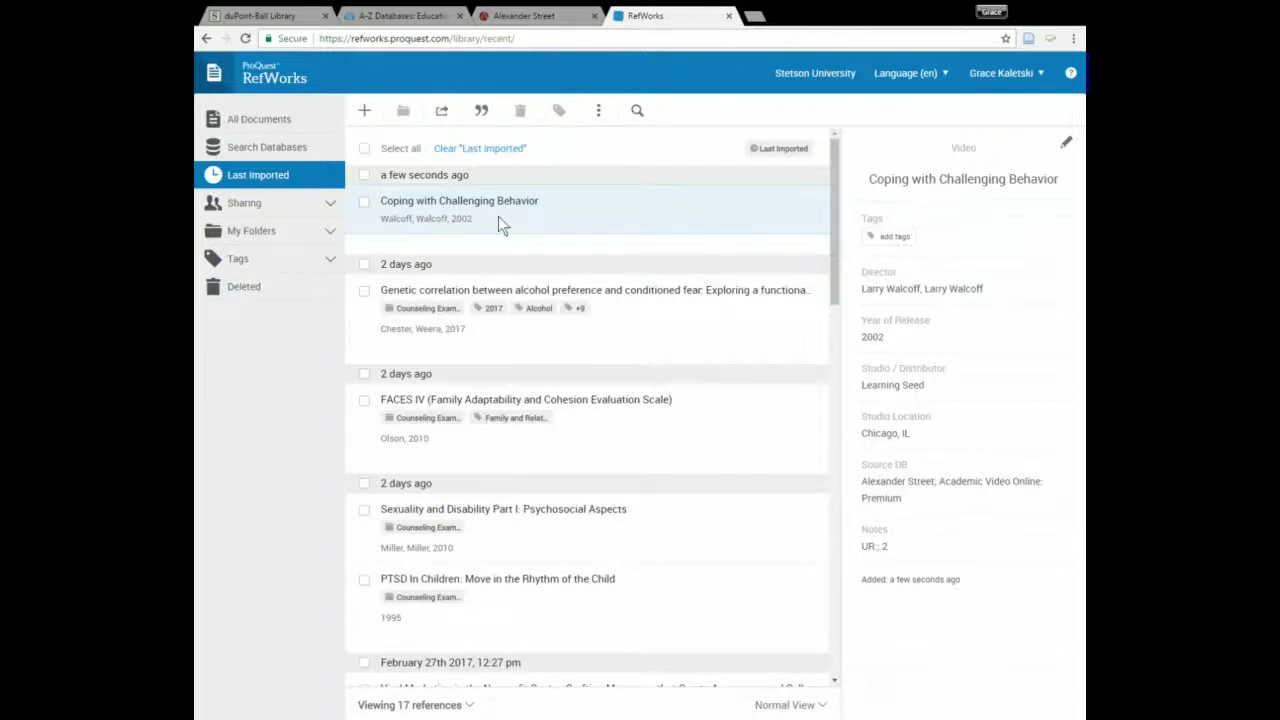
left_click(458, 215)
left_click(458, 216)
Add the "Coping with Challenging Behavior" reference to a new folder named "Education Example".
left_click(364, 201)
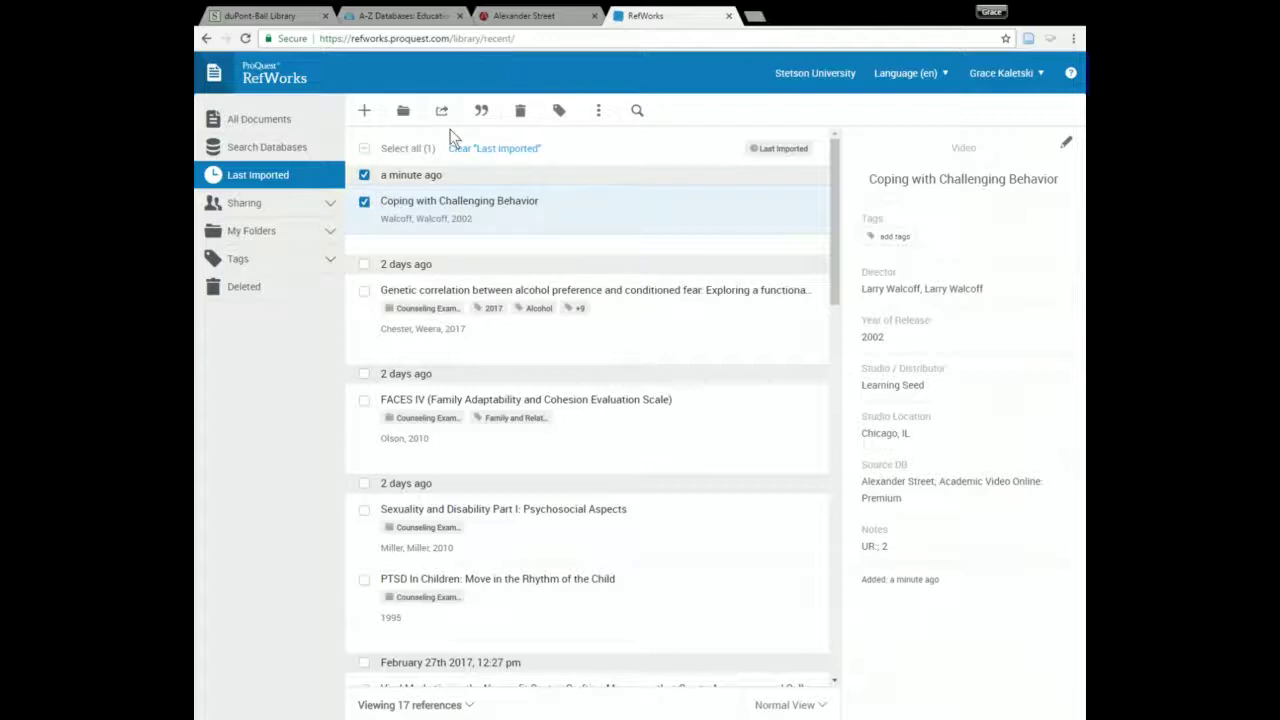
left_click(404, 115)
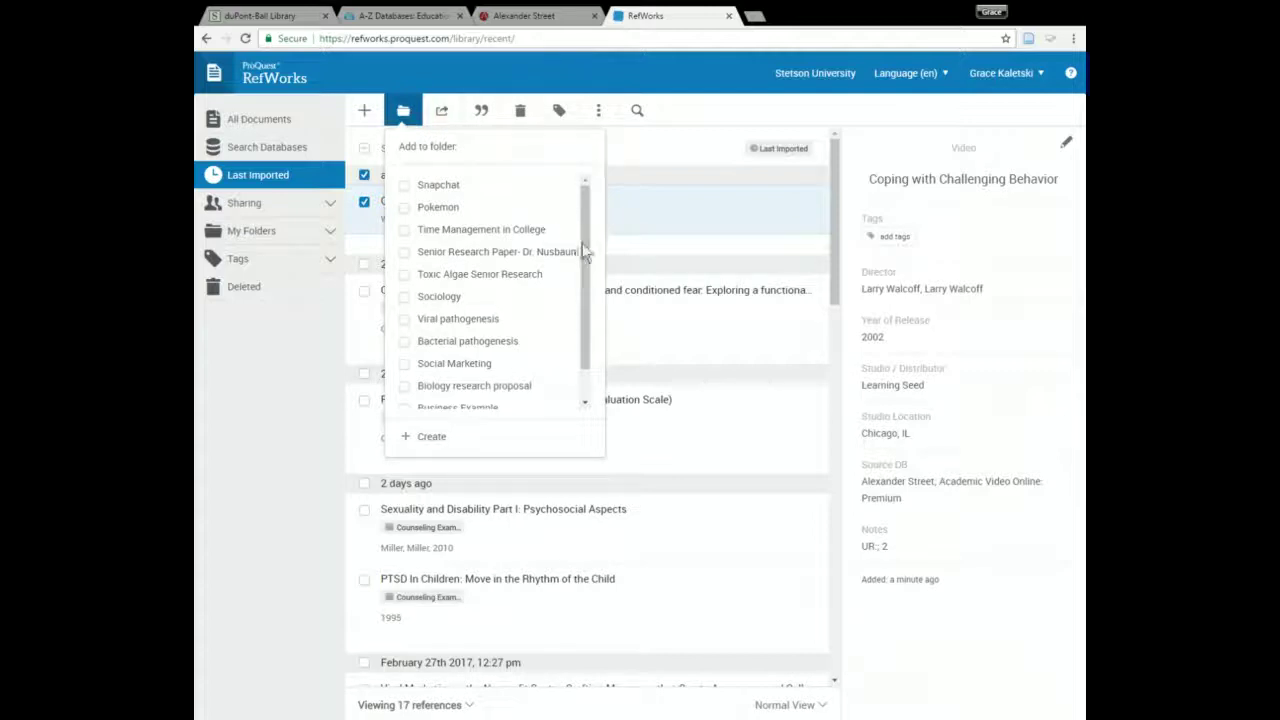
scroll(586, 300, "down", 1)
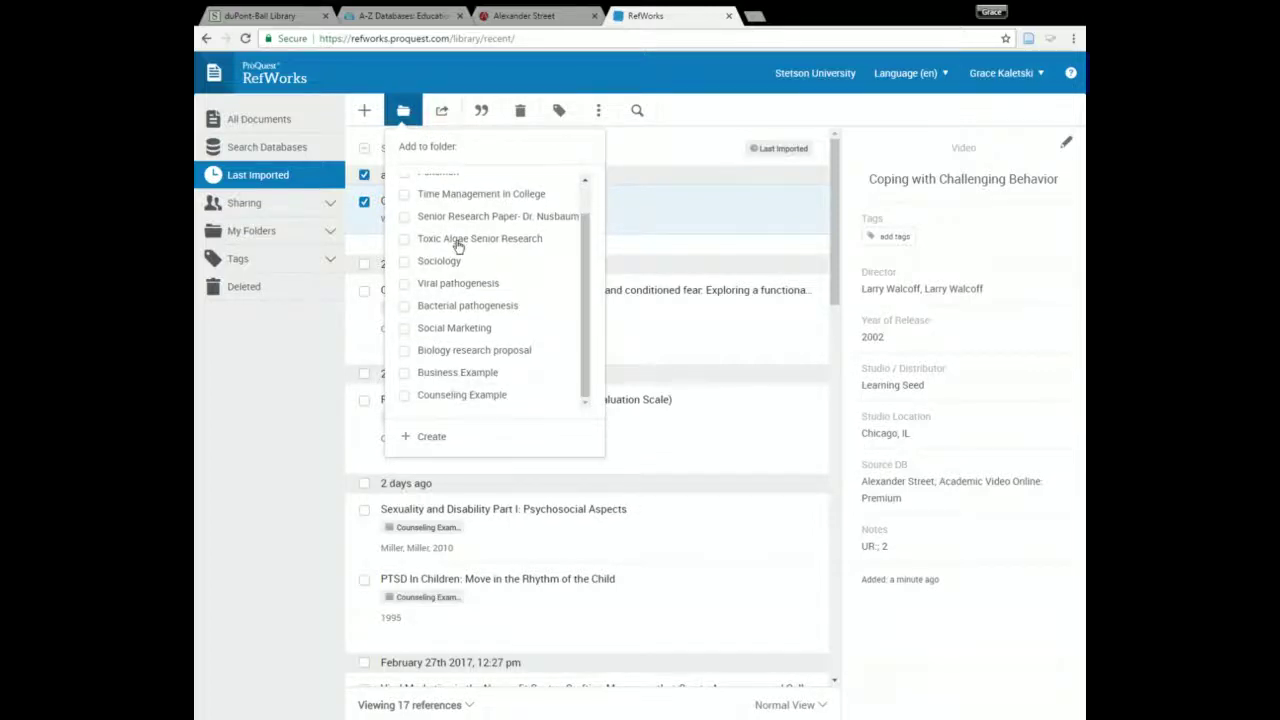
left_click(426, 437)
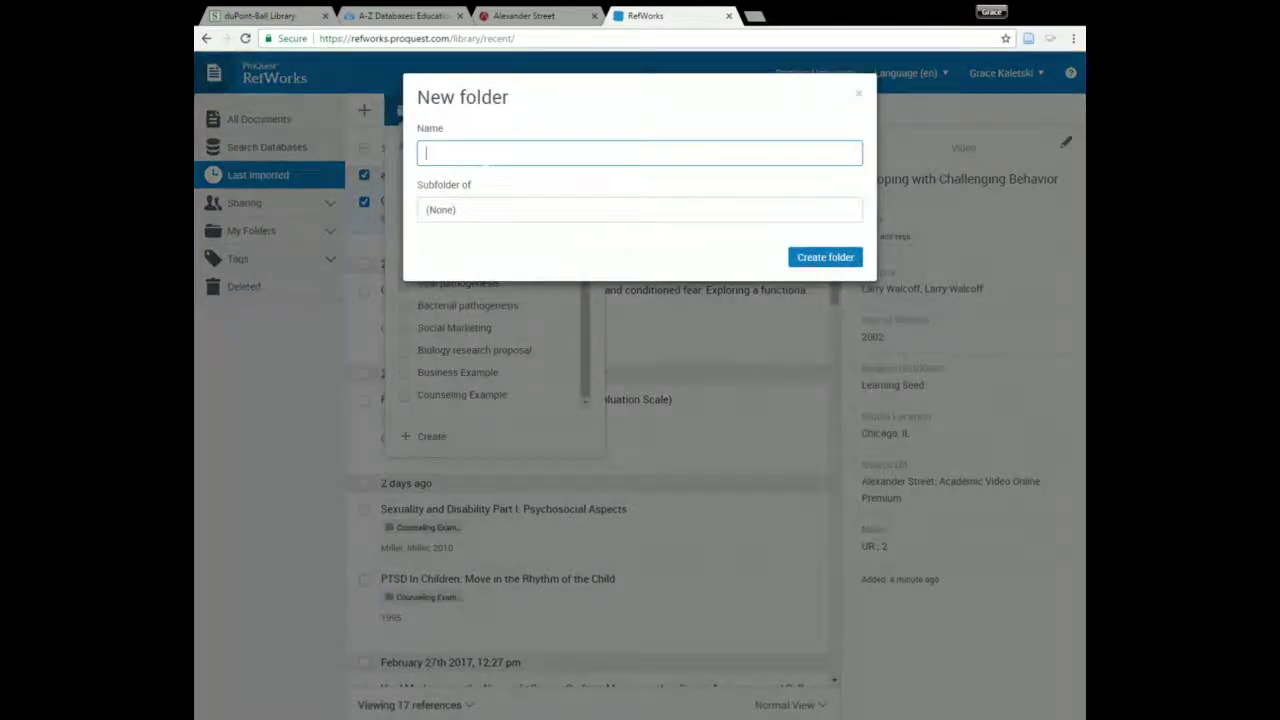
type("Education Example")
left_click(825, 257)
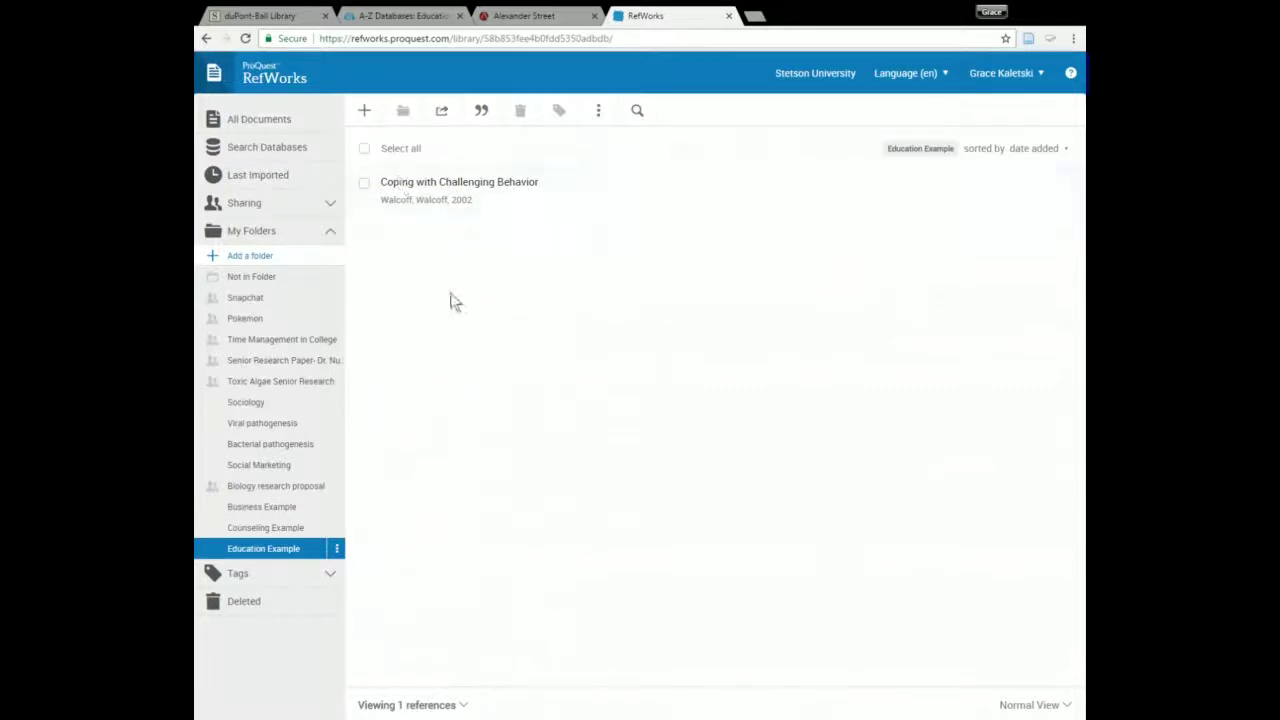
Close the Alexander Street citation page and open ERIC (Education) (EBSCO) from the library's Education databases list.
left_click(550, 15)
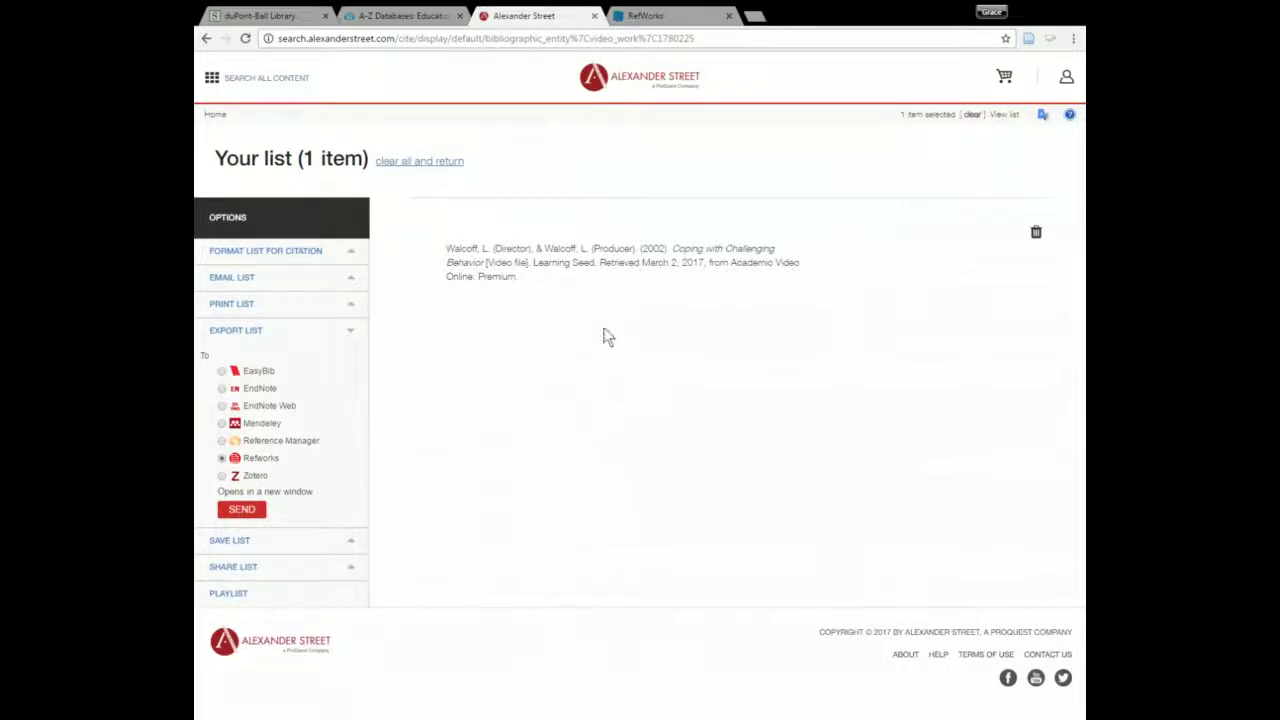
left_click(595, 17)
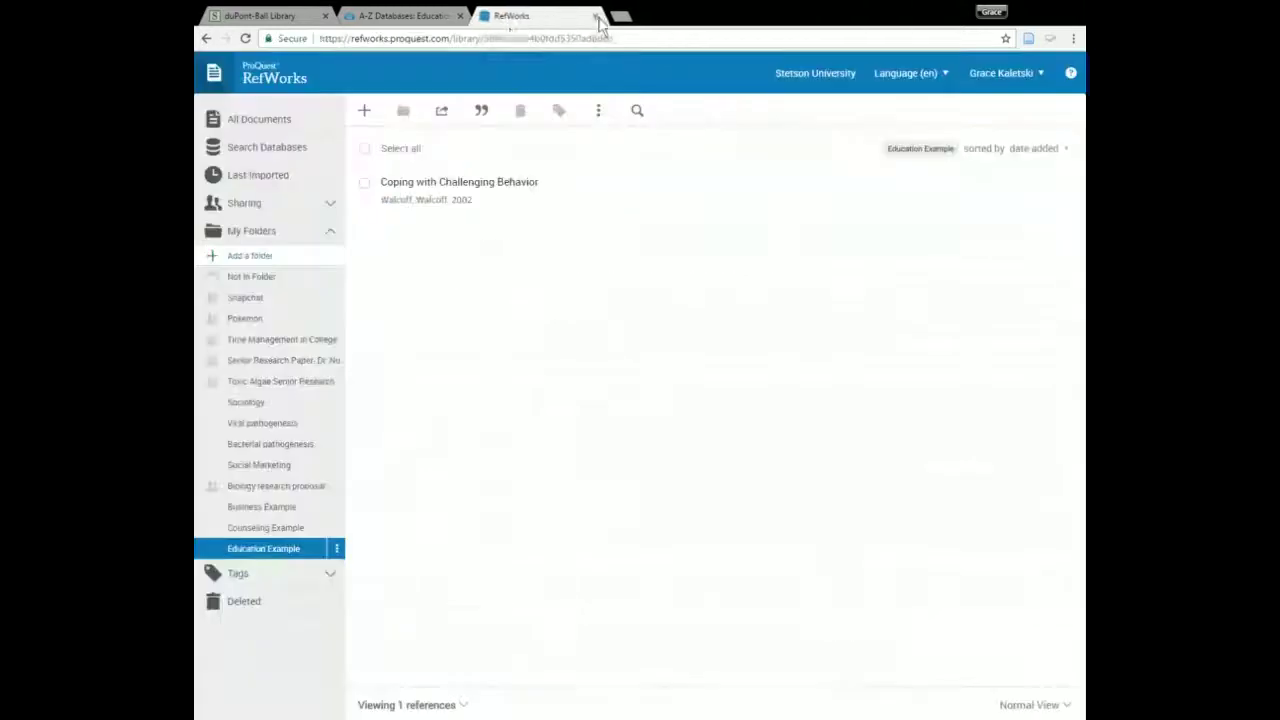
left_click(410, 20)
scroll(990, 605, "up", 3)
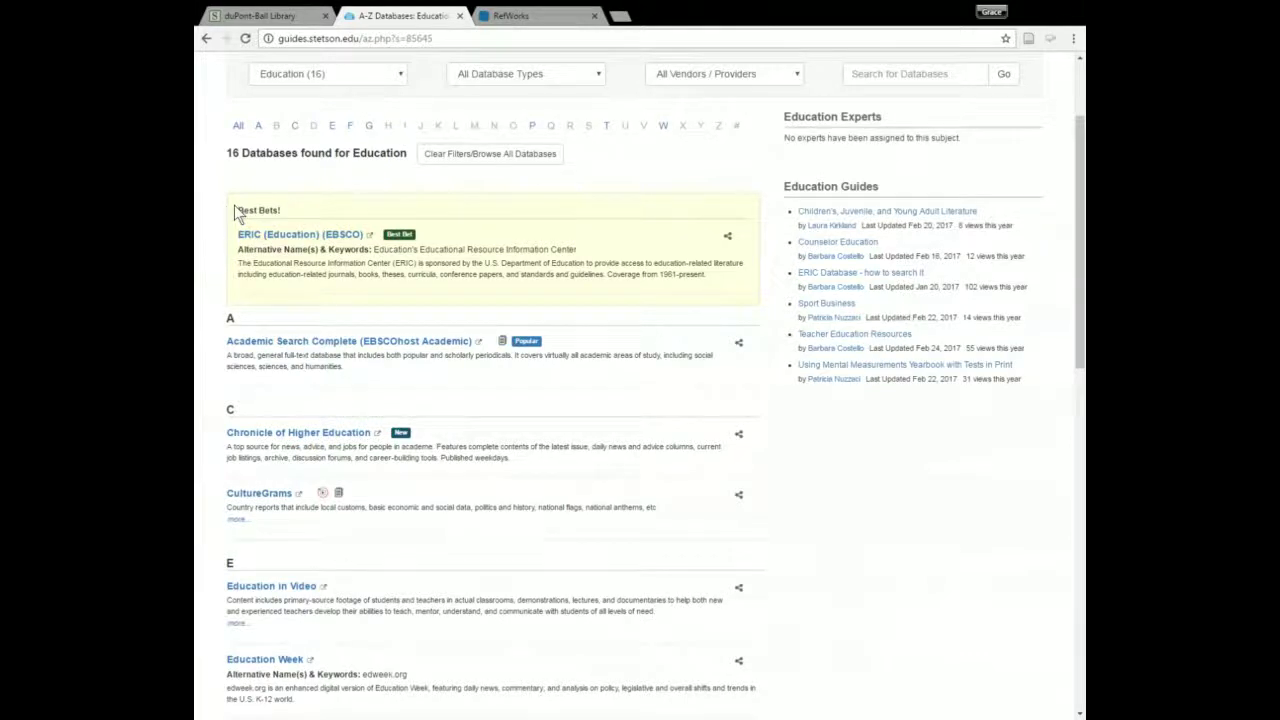
left_click(265, 236)
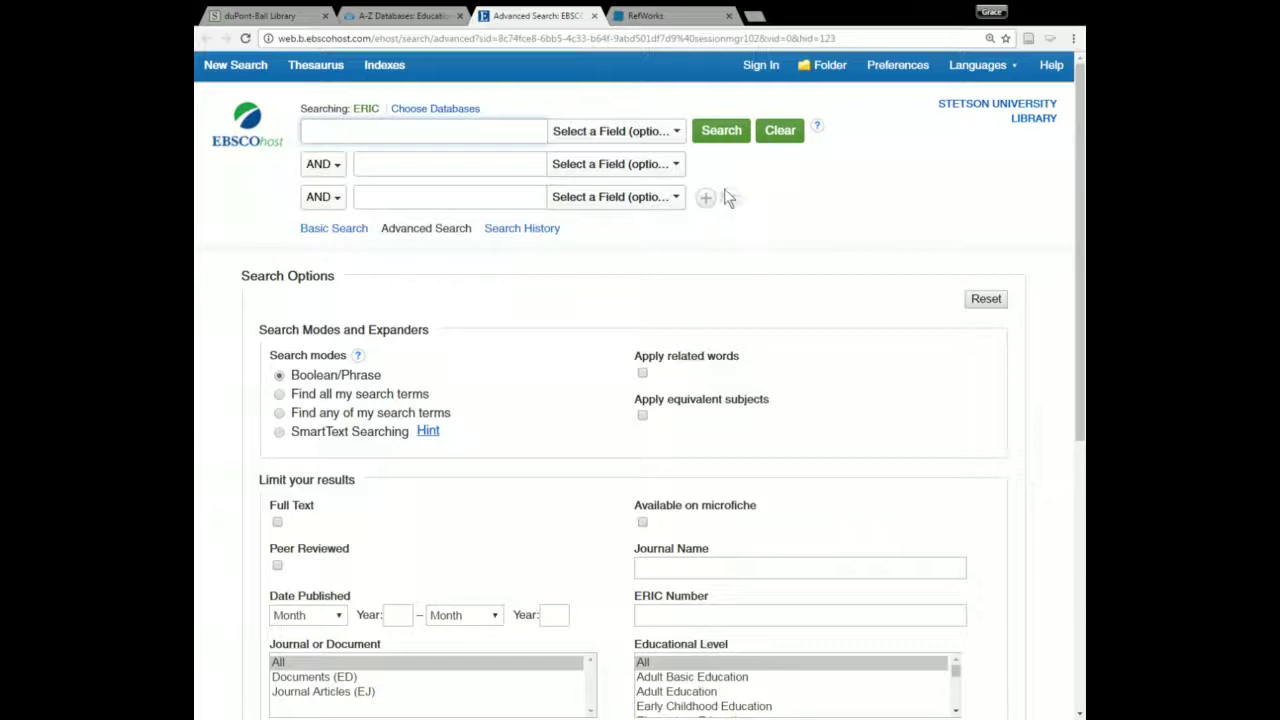
Look through ERIC's advanced search options, including the Intended Audience and Educational Level limiters.
left_click(880, 237)
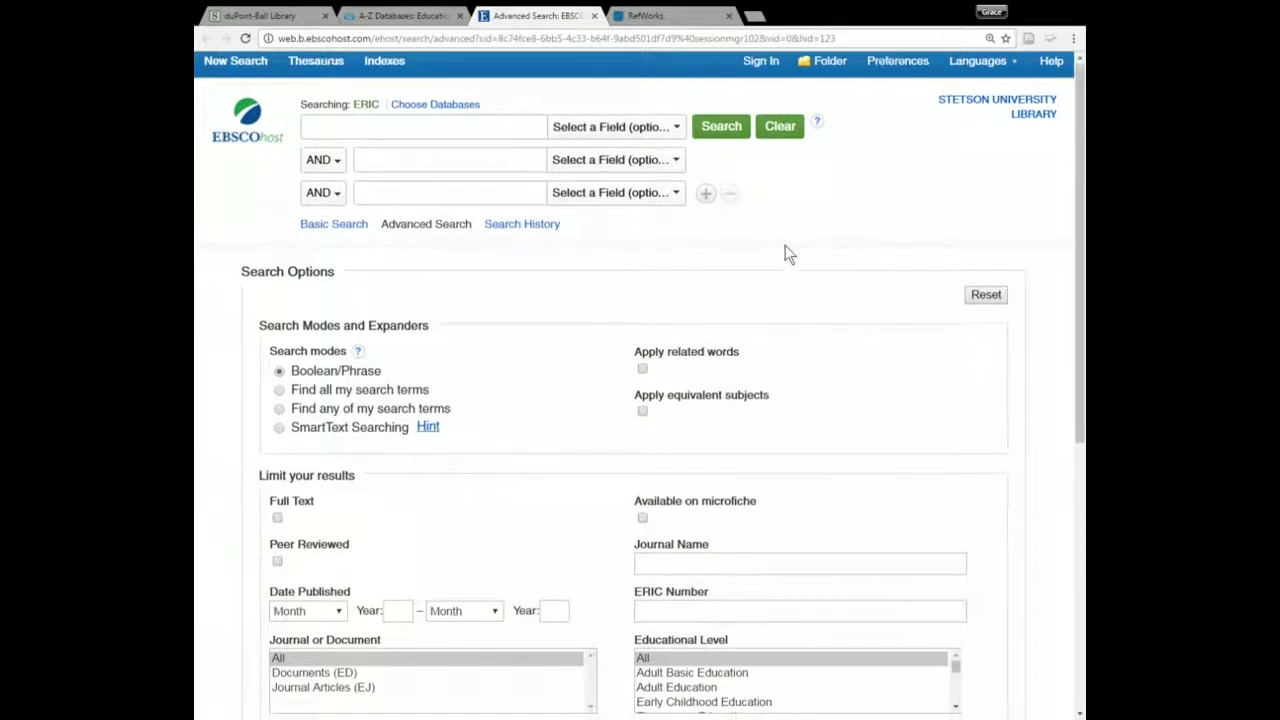
scroll(785, 253, "down", 2)
scroll(785, 253, "down", 2)
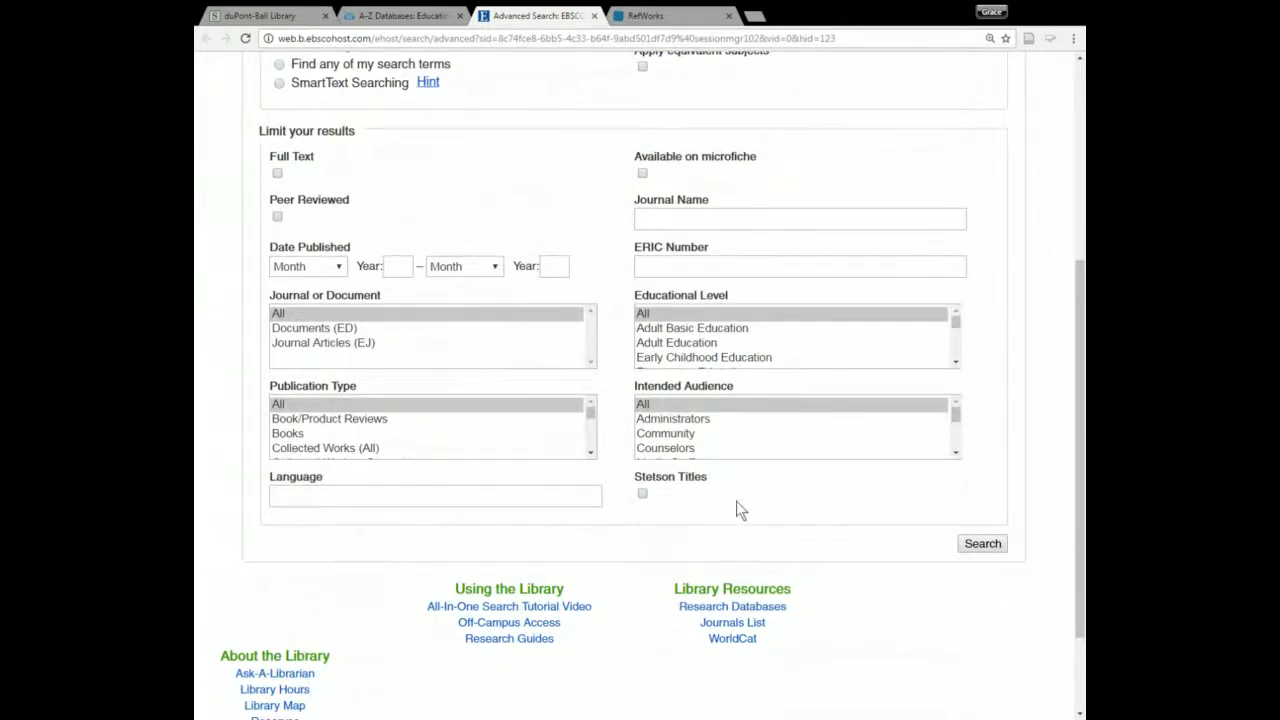
left_click(674, 405)
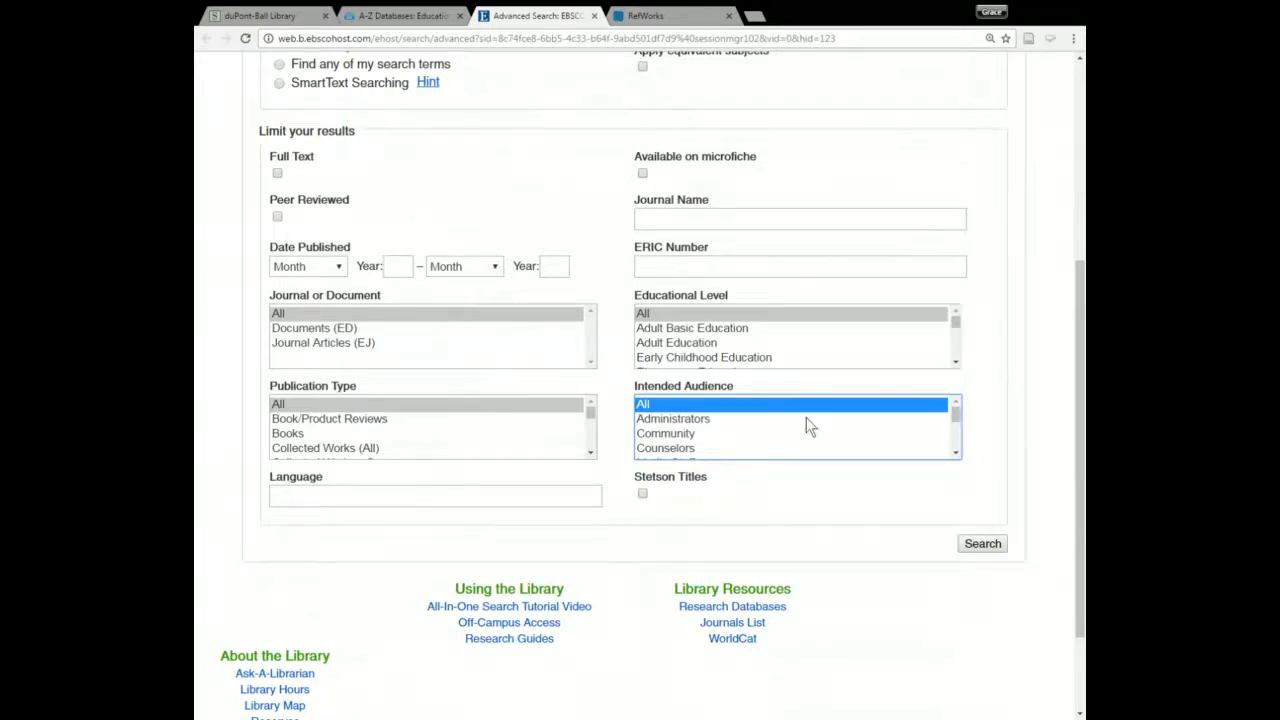
left_click(712, 315)
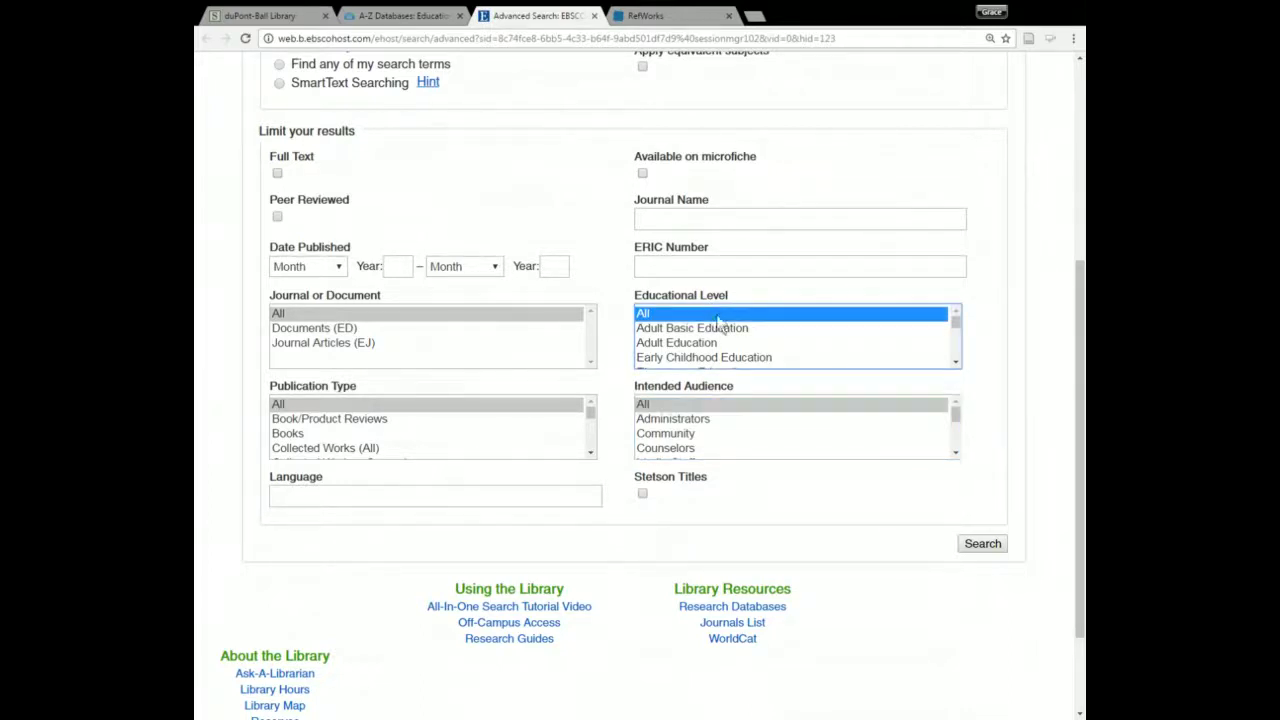
left_click(997, 360)
scroll(997, 358, "up", 4)
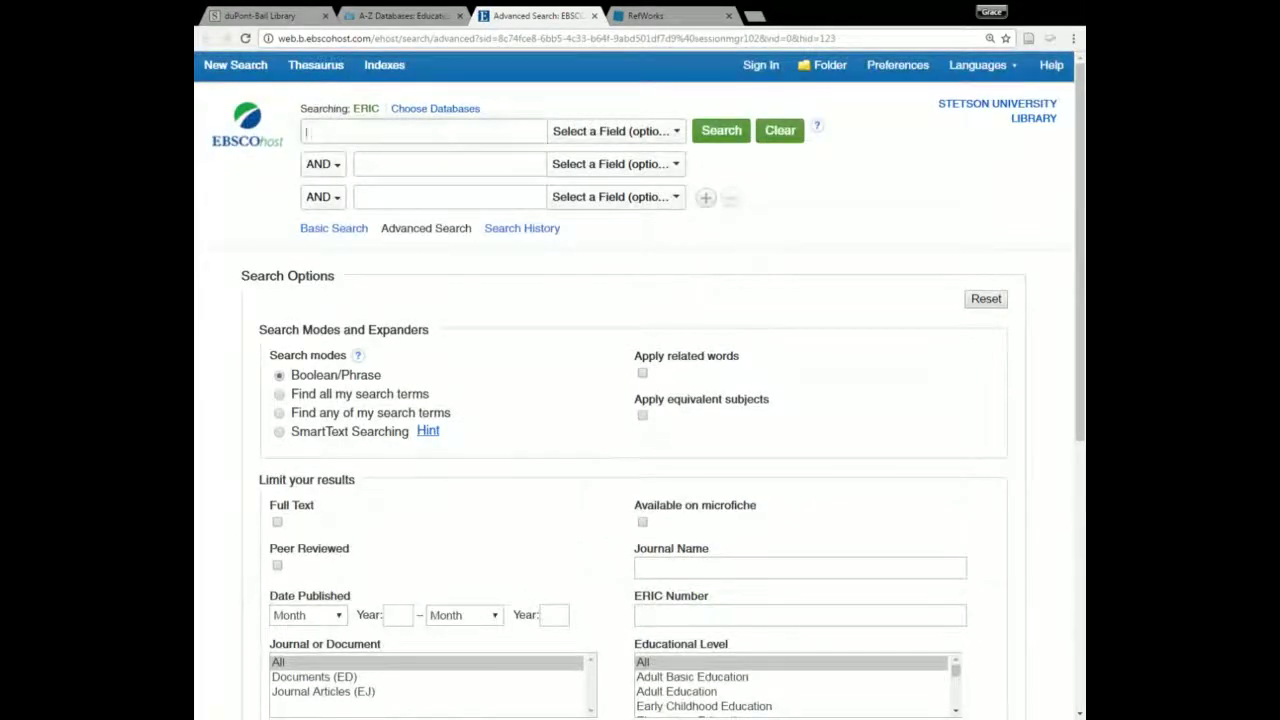
Enter "bullying" as the first search term and dismiss the suggestions.
left_click(389, 129)
type("bullying")
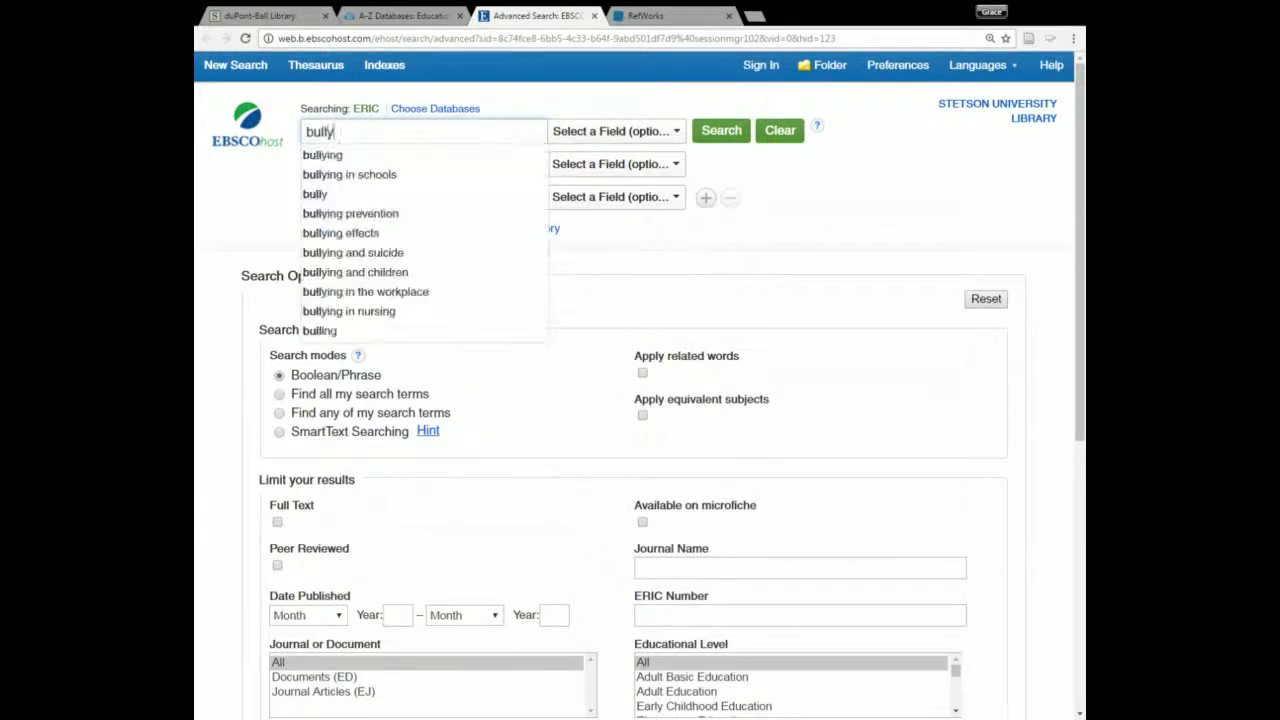
left_click(772, 218)
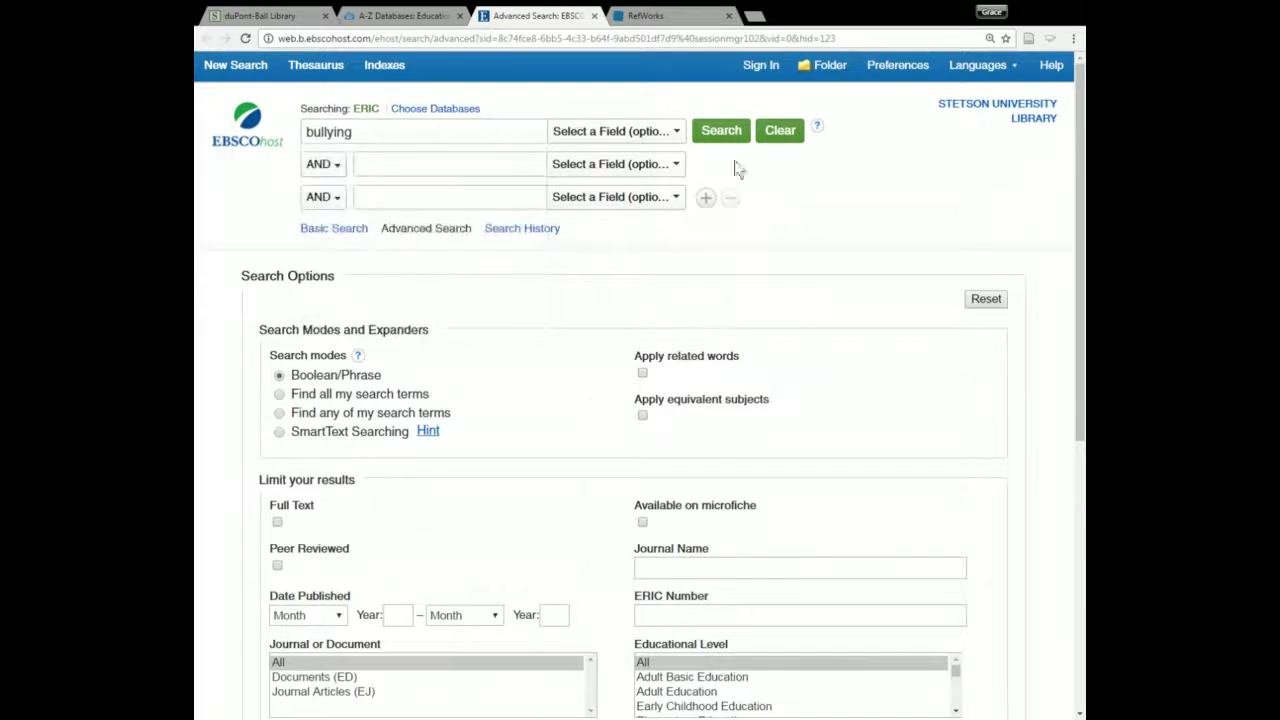
Run the ERIC search for "bullying" and look over the first results.
left_click(715, 146)
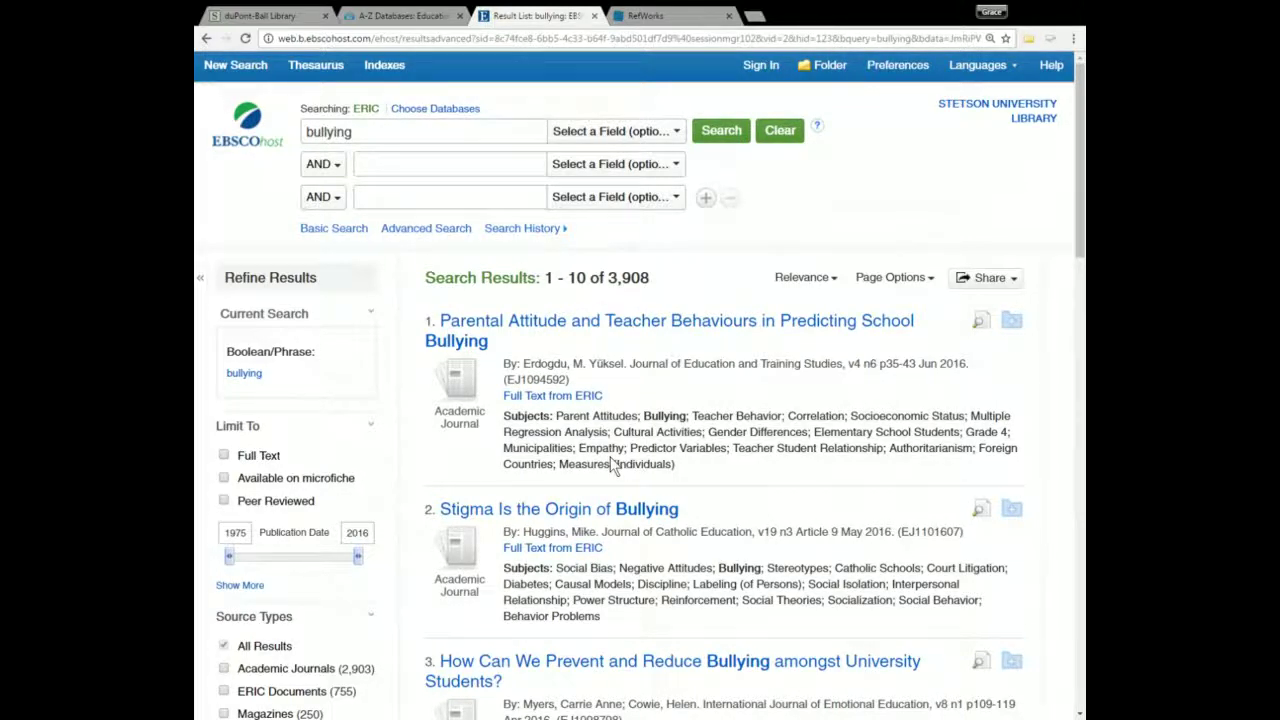
scroll(615, 466, "down", 1)
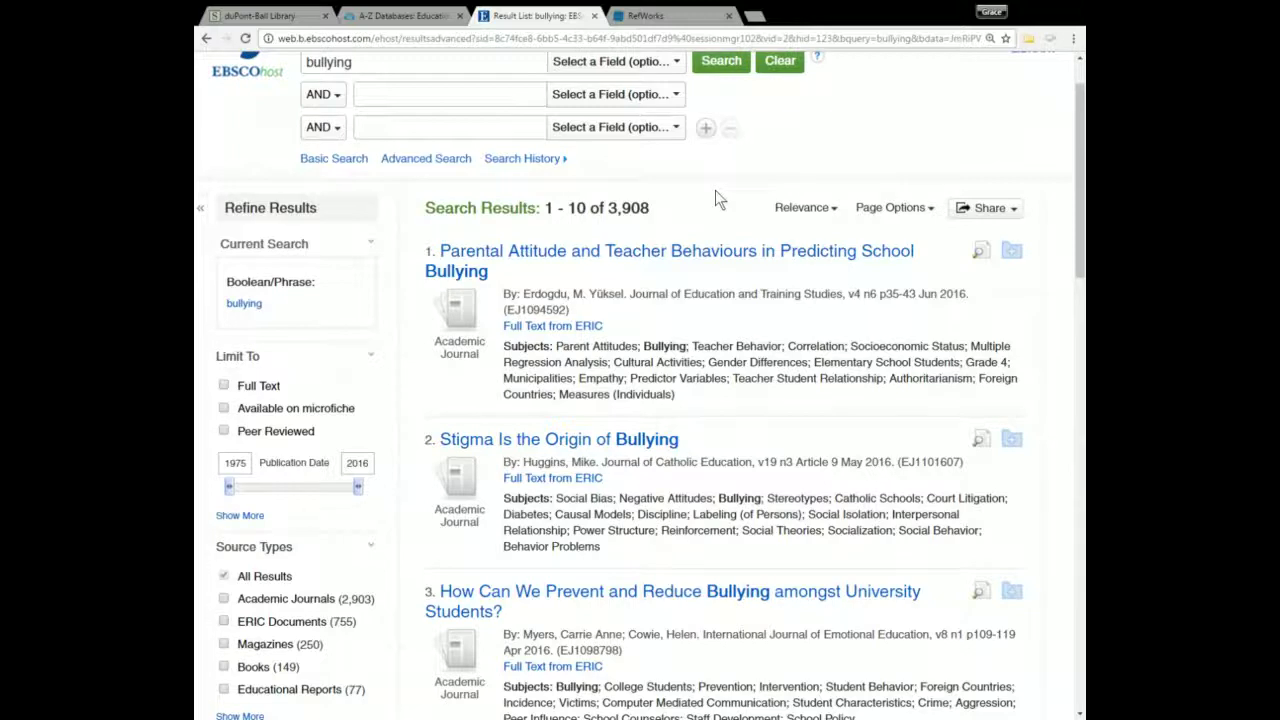
scroll(715, 197, "up", 1)
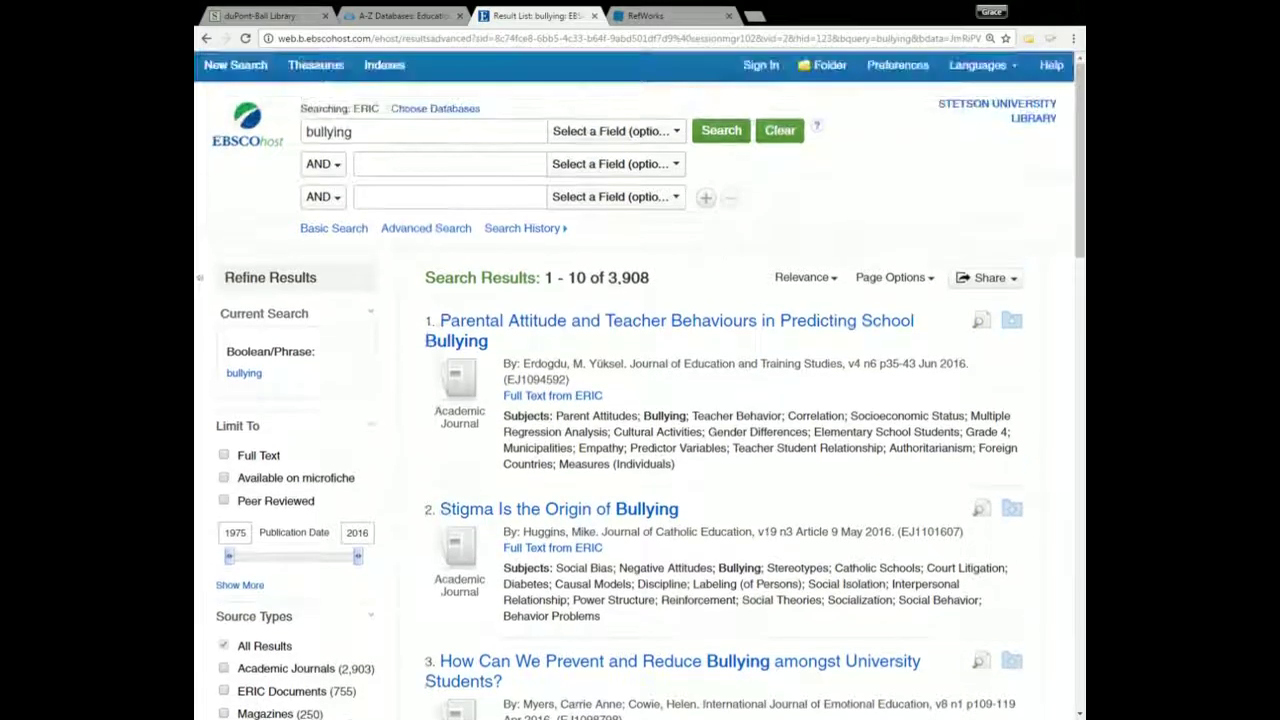
Add "lgbtq" as the second search term, run the combined search, and check the number of results.
left_click(360, 164)
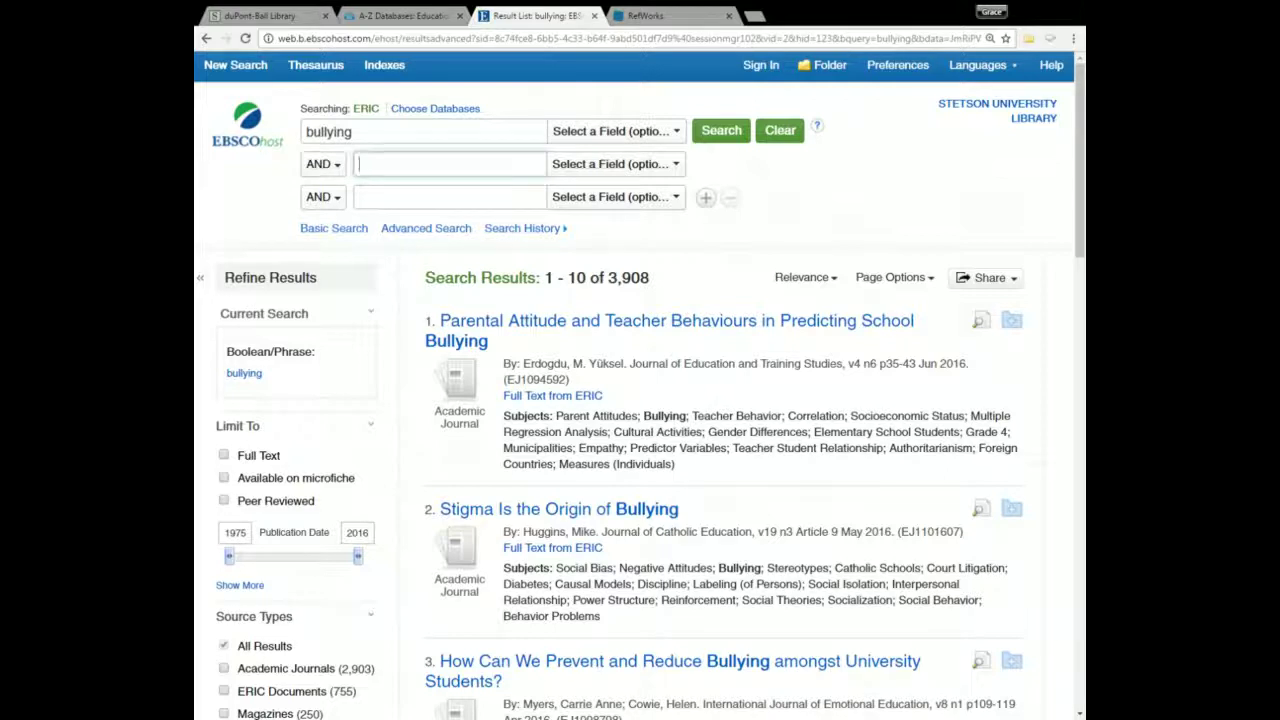
type("lgbtq")
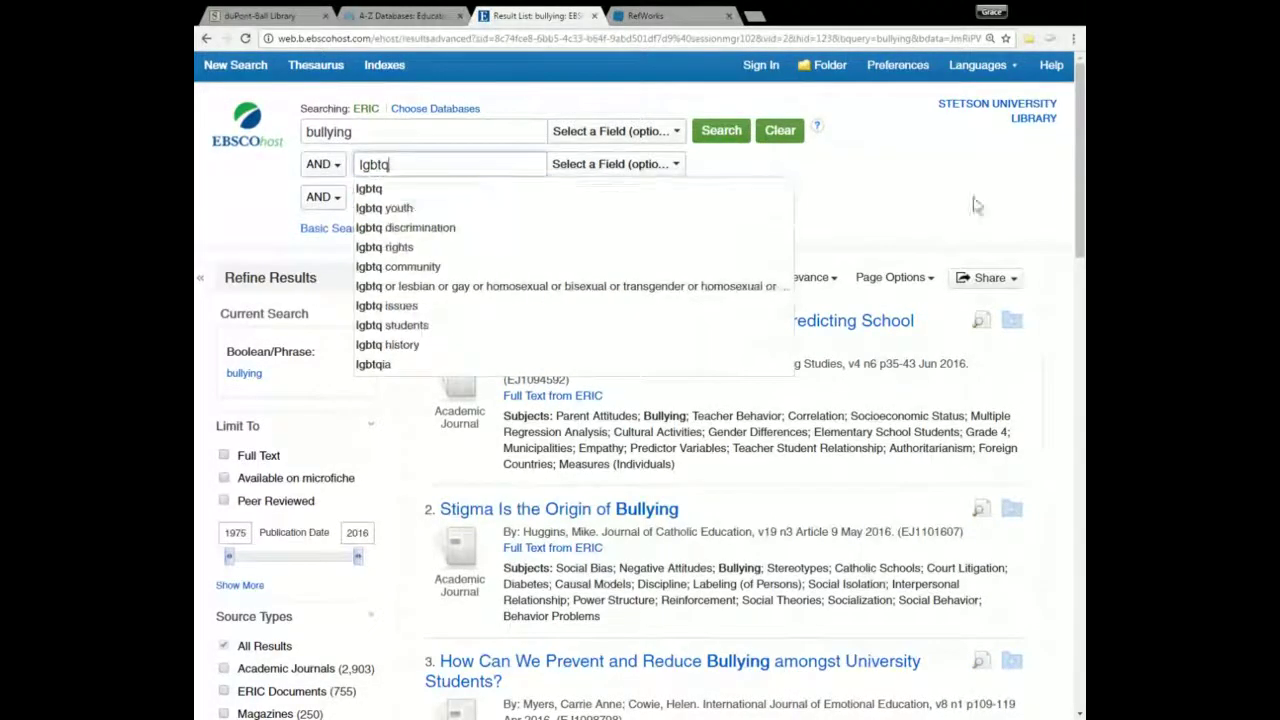
left_click(939, 221)
left_click(725, 135)
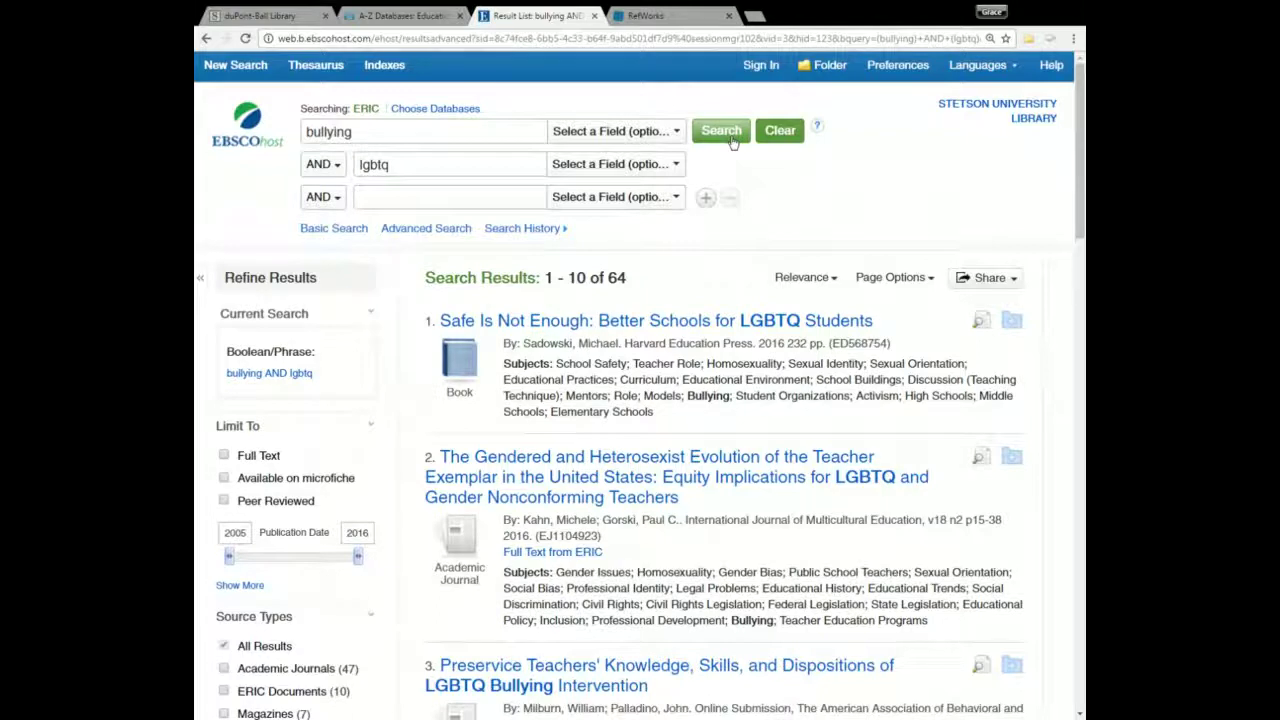
double_click(616, 277)
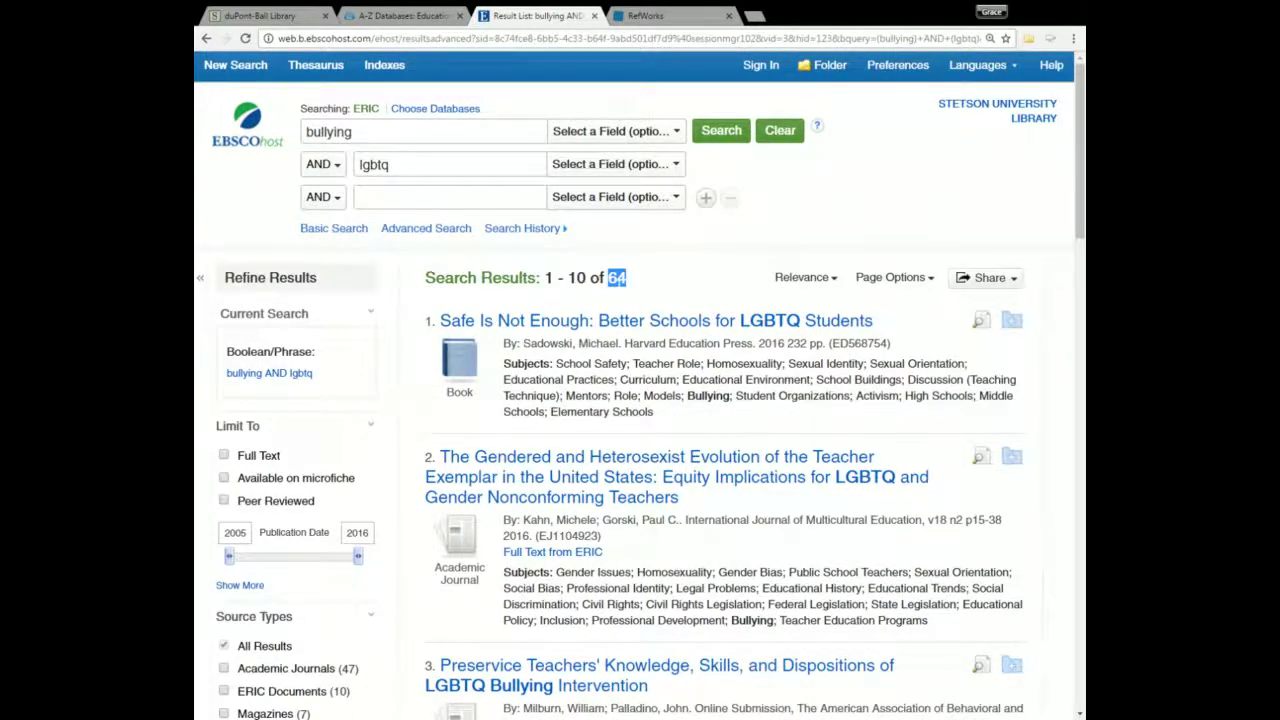
left_click(616, 280)
Expand the first search term to the suggested "bullying or cyberbullying or harassment".
left_click(352, 131)
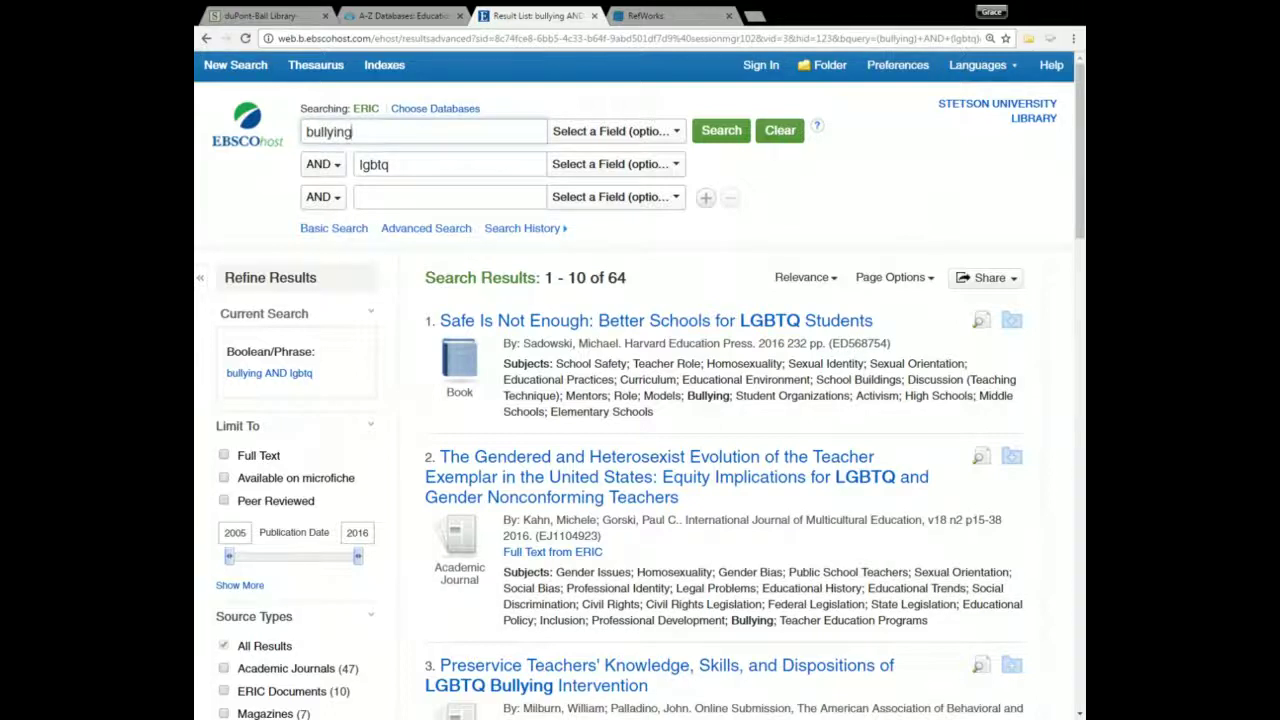
type("or")
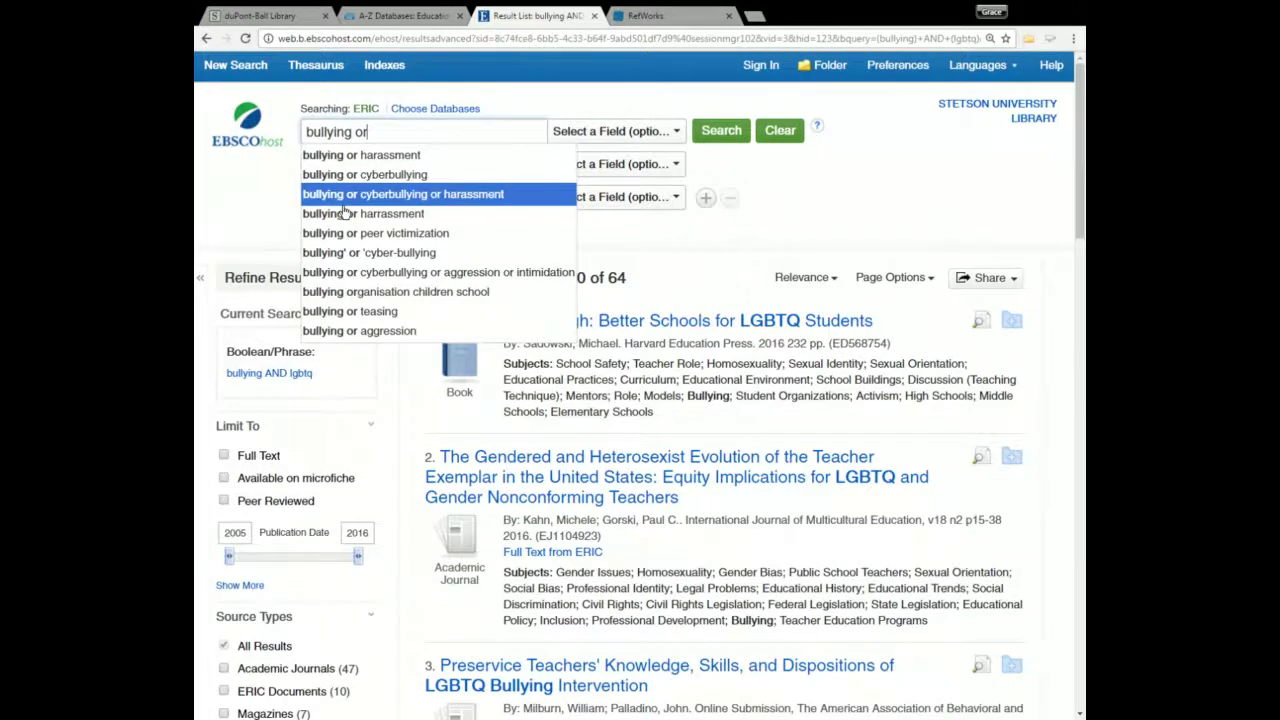
key("Return")
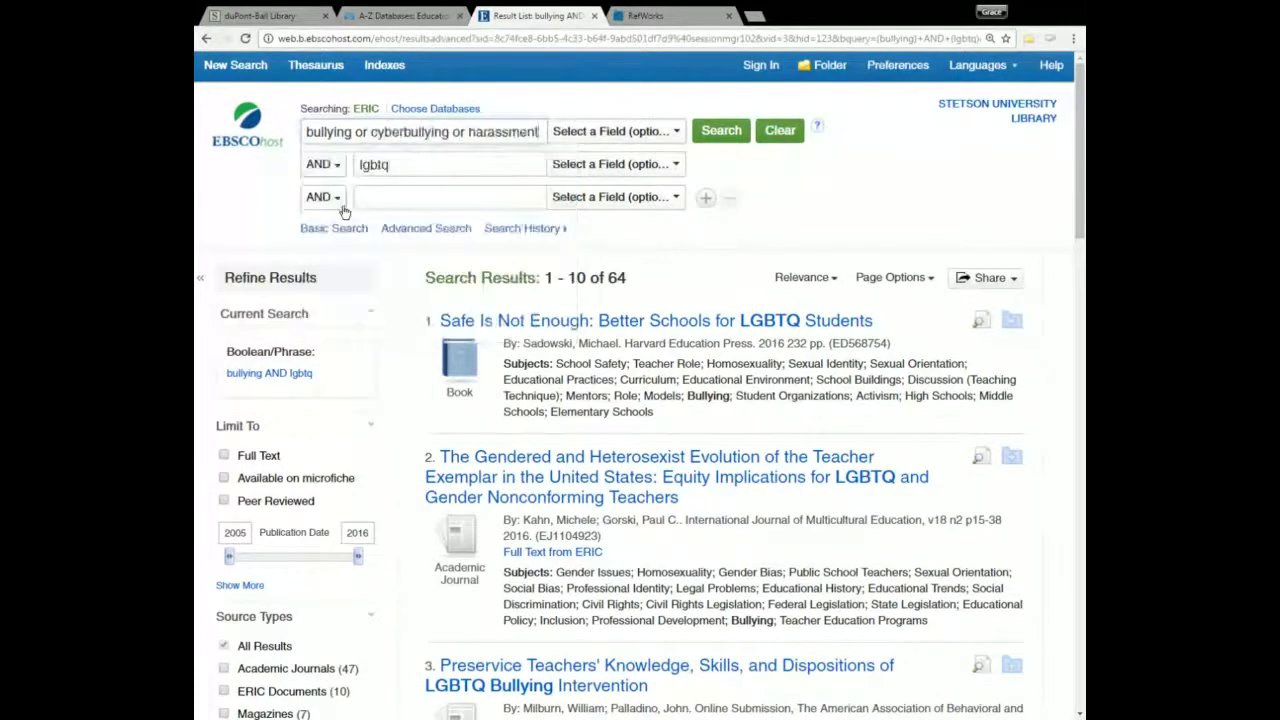
Expand the second term to the suggestion starting "lgbtq or lesbian or gay or homosexual or bisexual or transgender" and rerun the search.
left_click(390, 164)
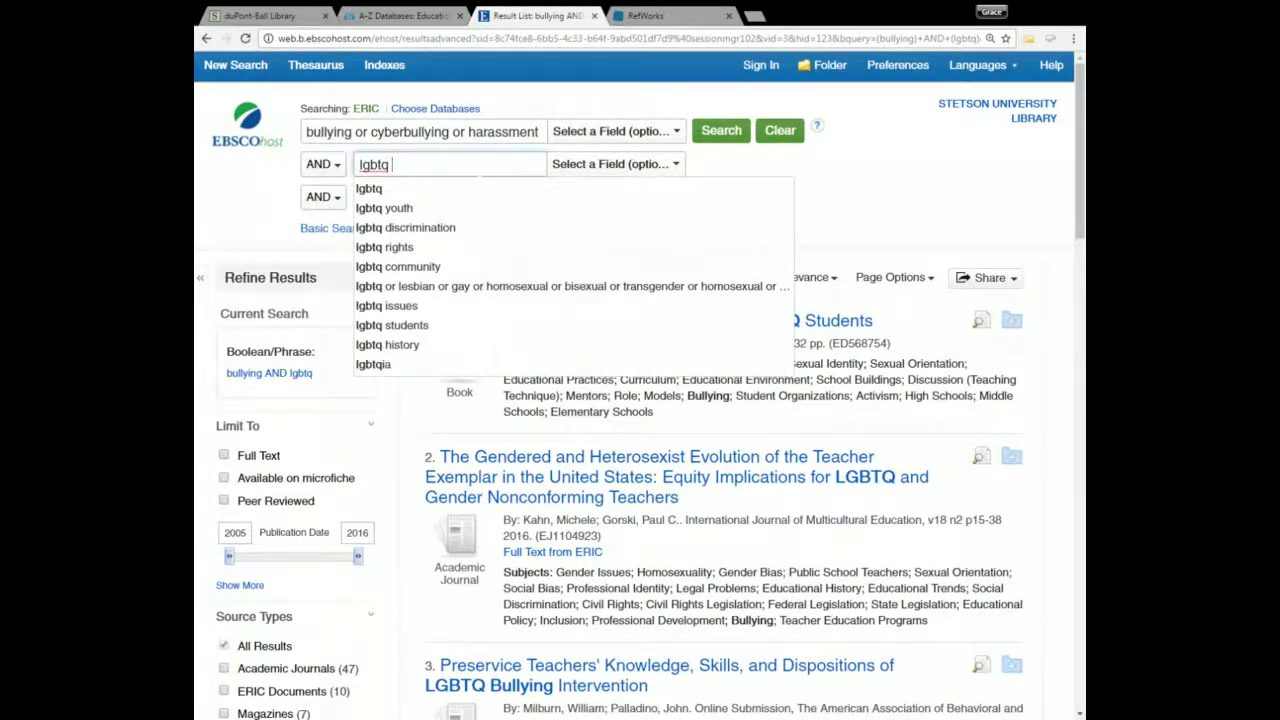
type("or")
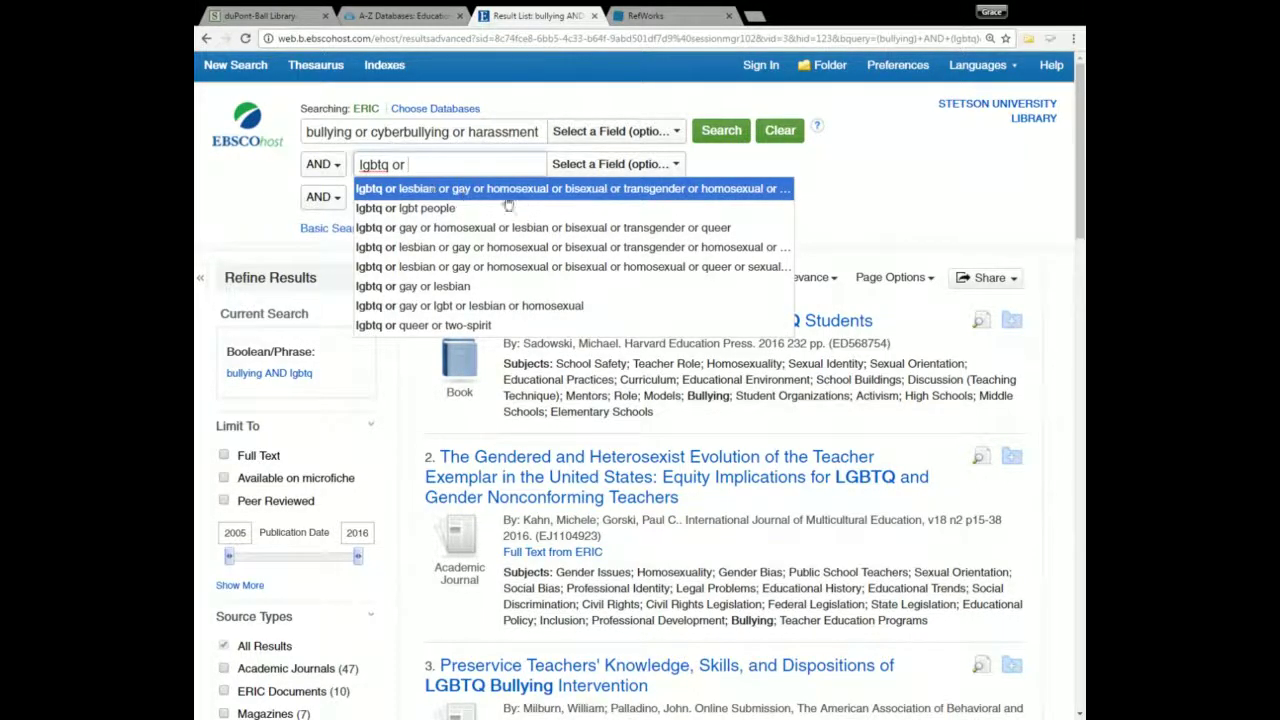
left_click(427, 189)
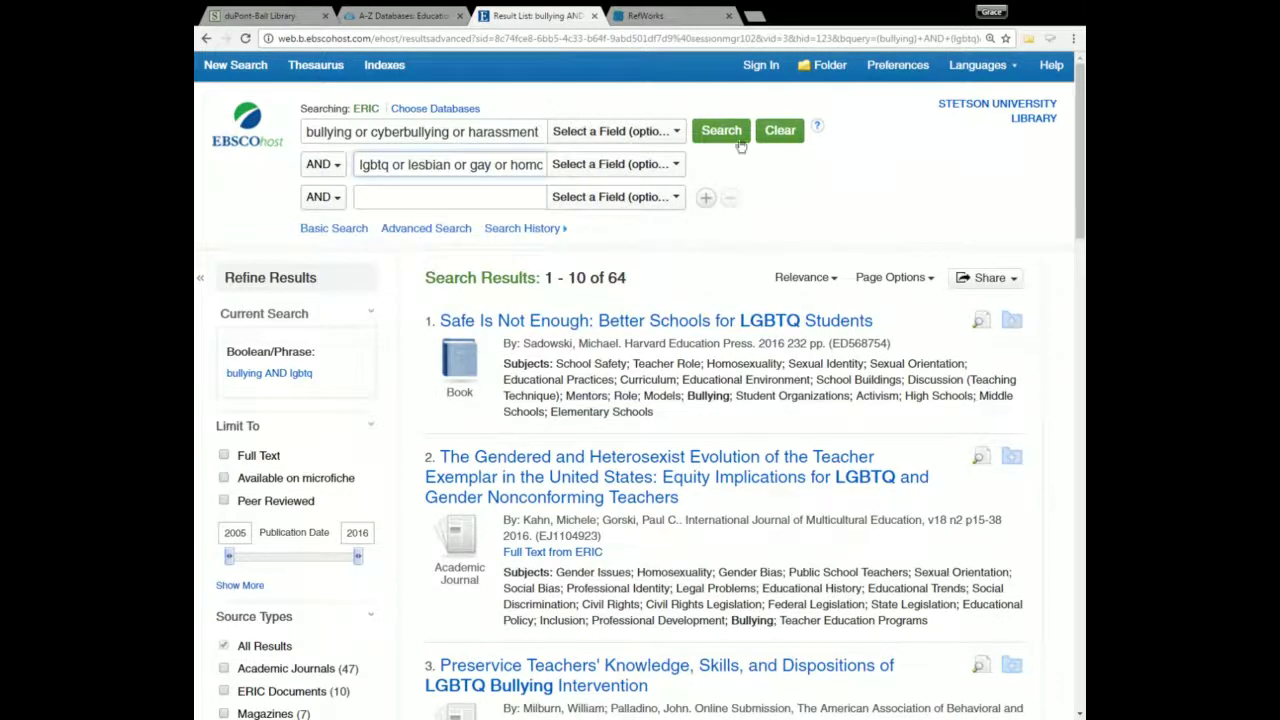
left_click(702, 134)
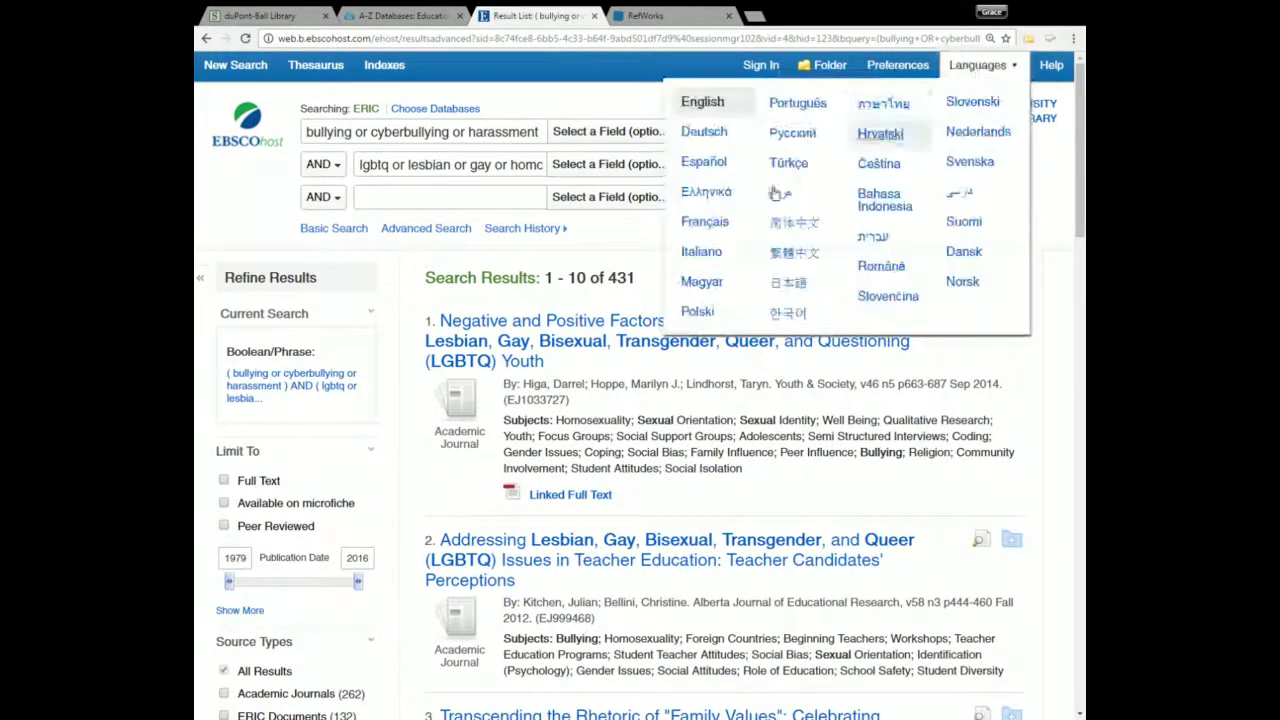
left_click_drag(632, 278, 607, 278)
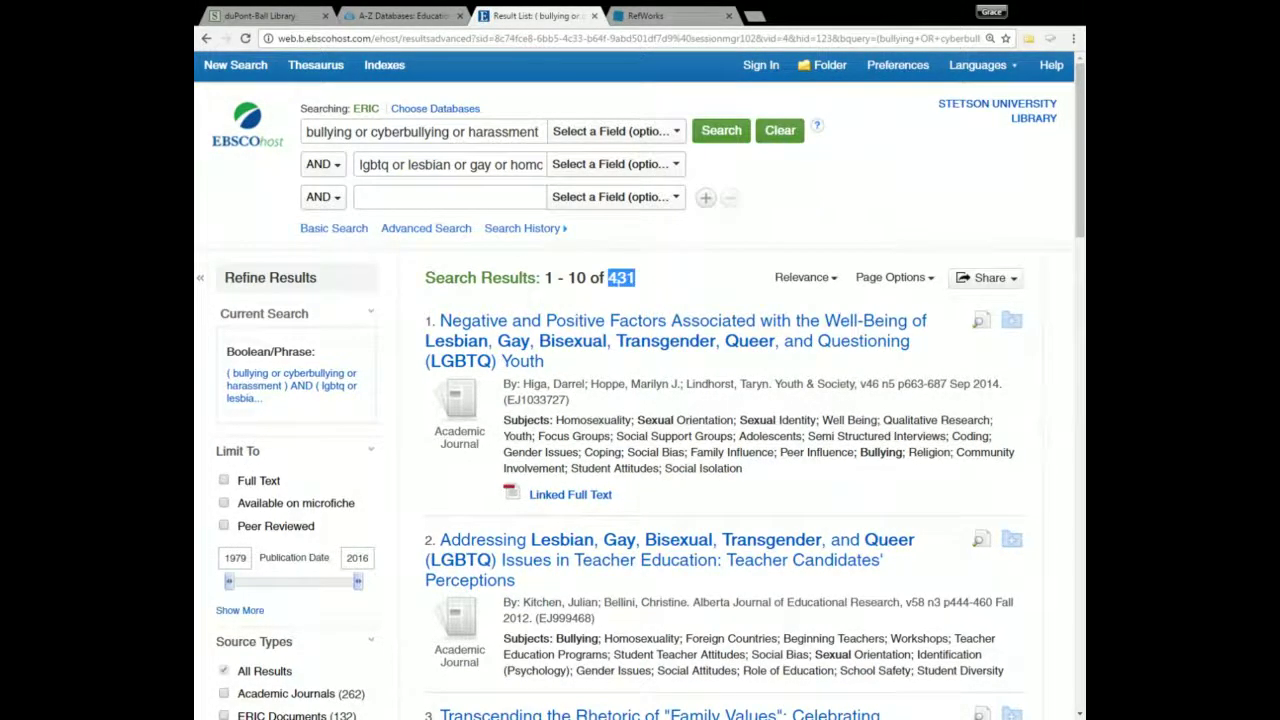
left_click(607, 278)
Add "middle school or junior high or 6th grade or 7th grade or 8th grade" as the third term and rerun the search.
left_click(365, 197)
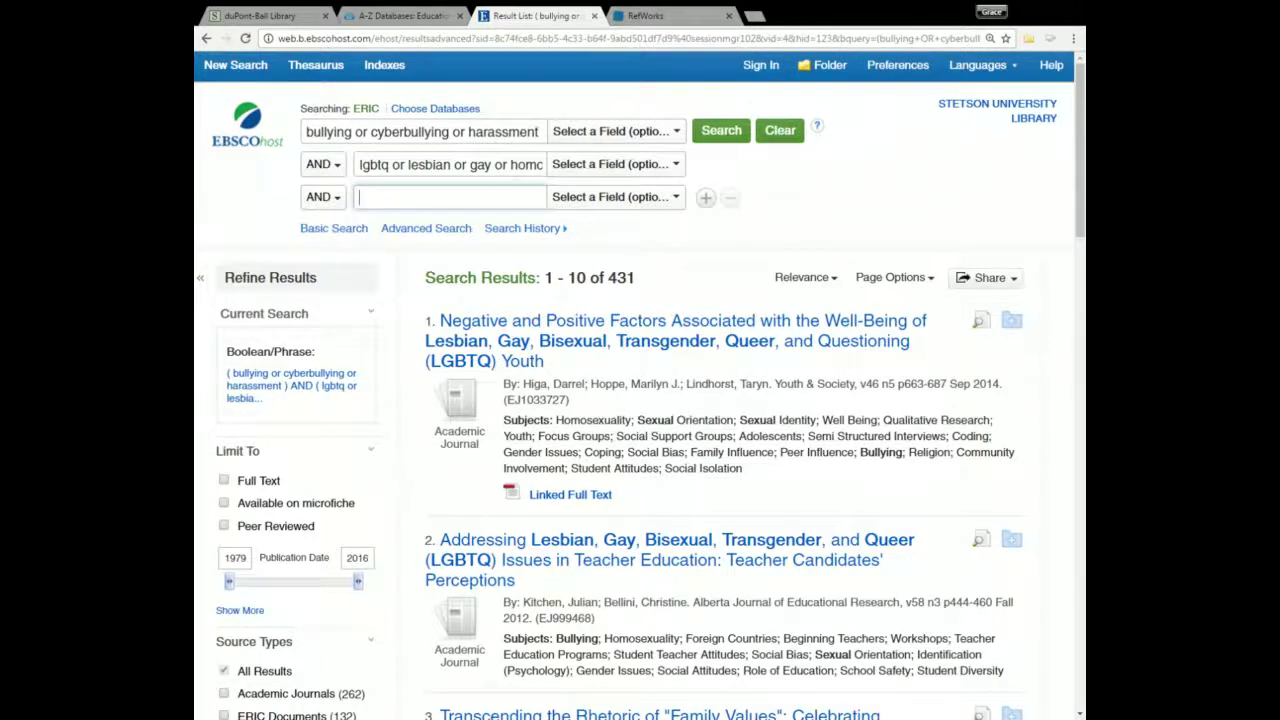
type("middle school")
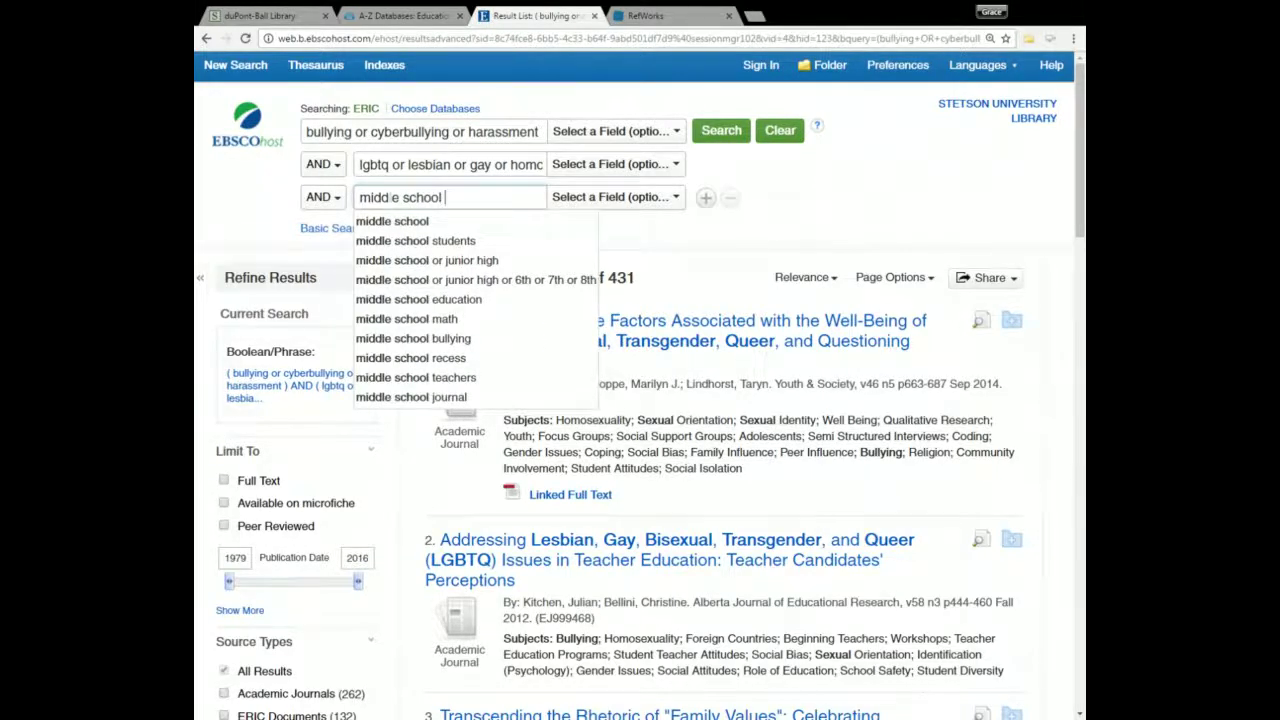
type(" or")
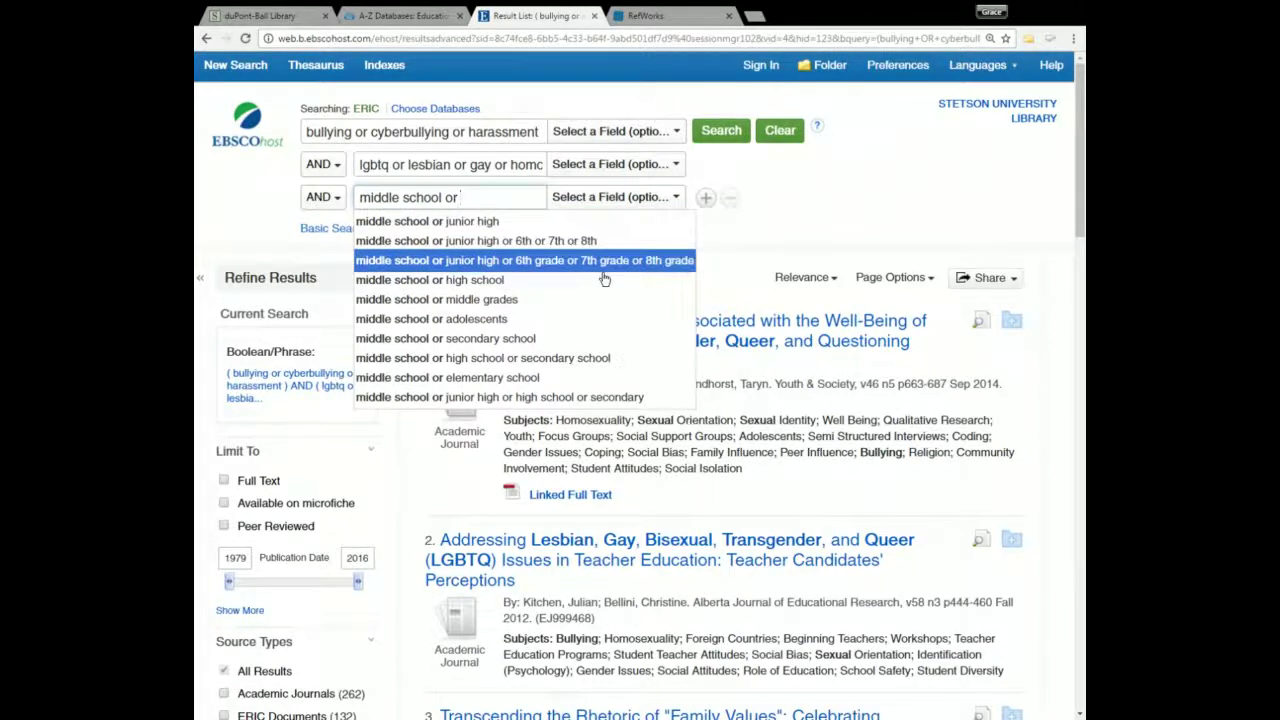
left_click(563, 266)
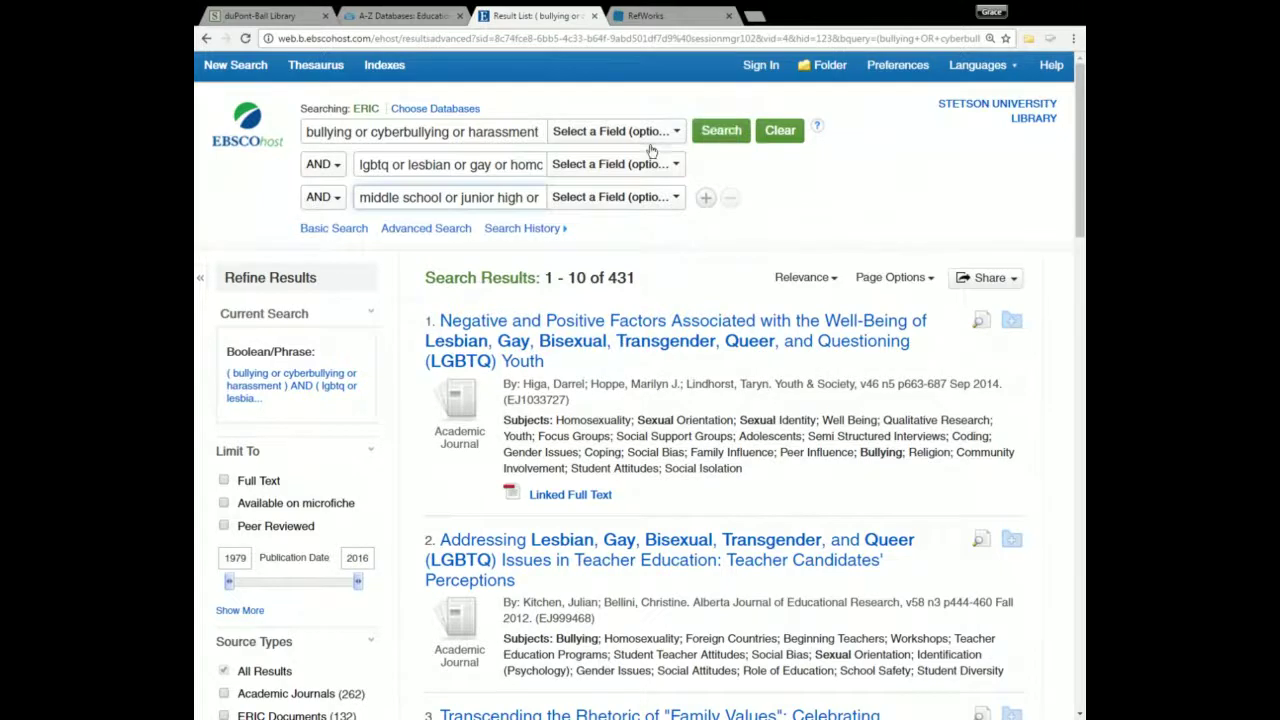
left_click(740, 140)
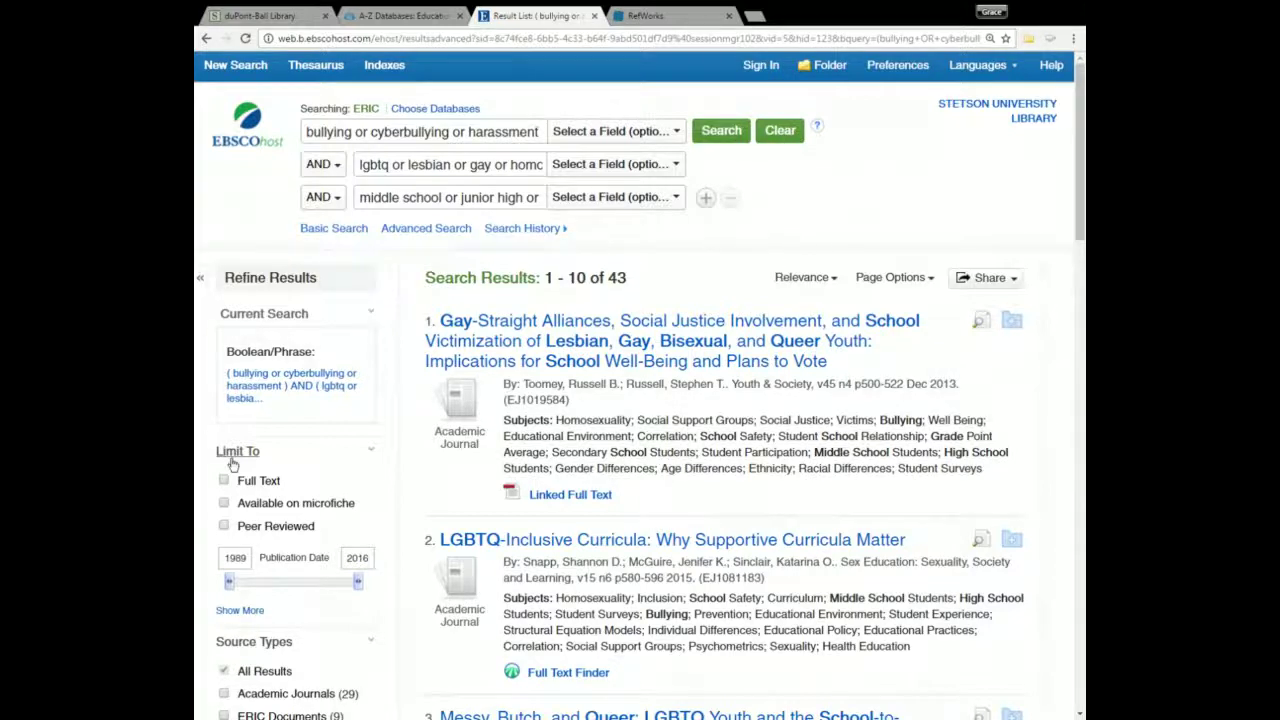
Review the Refine Results options, limit the publication date to start at 2010, and check the number of results.
scroll(231, 465, "down", 1)
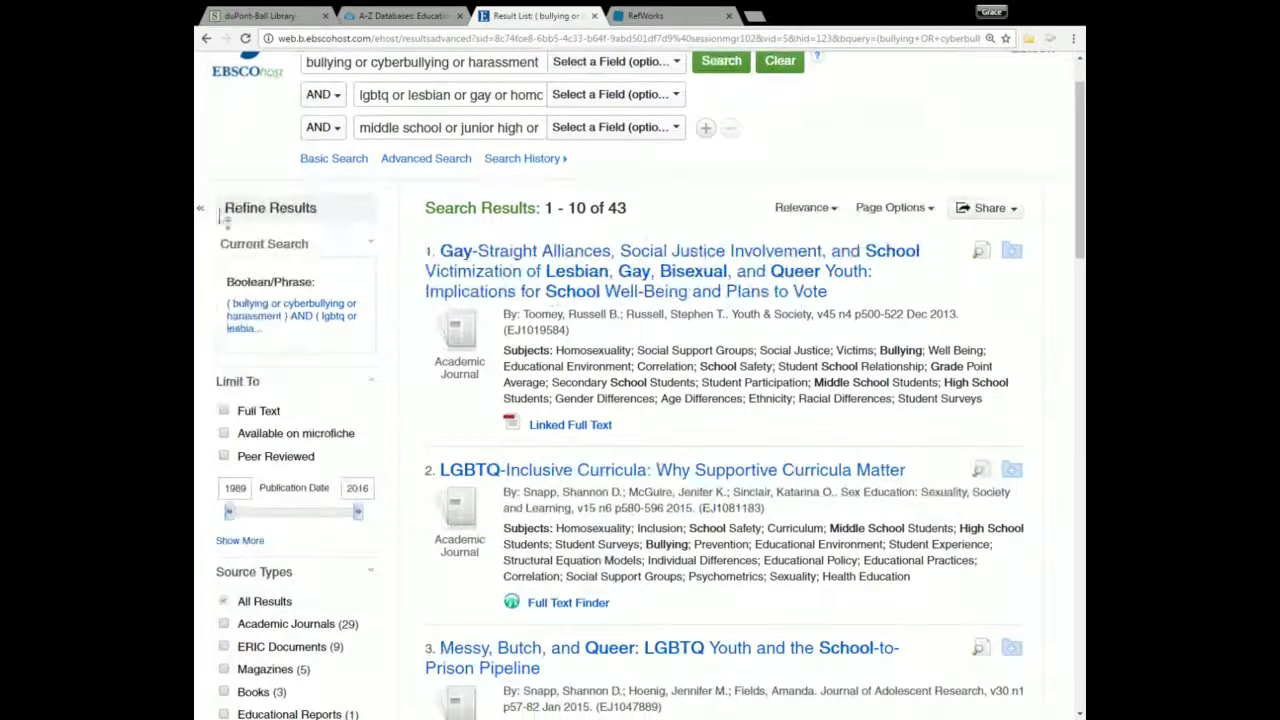
left_click_drag(236, 210, 320, 208)
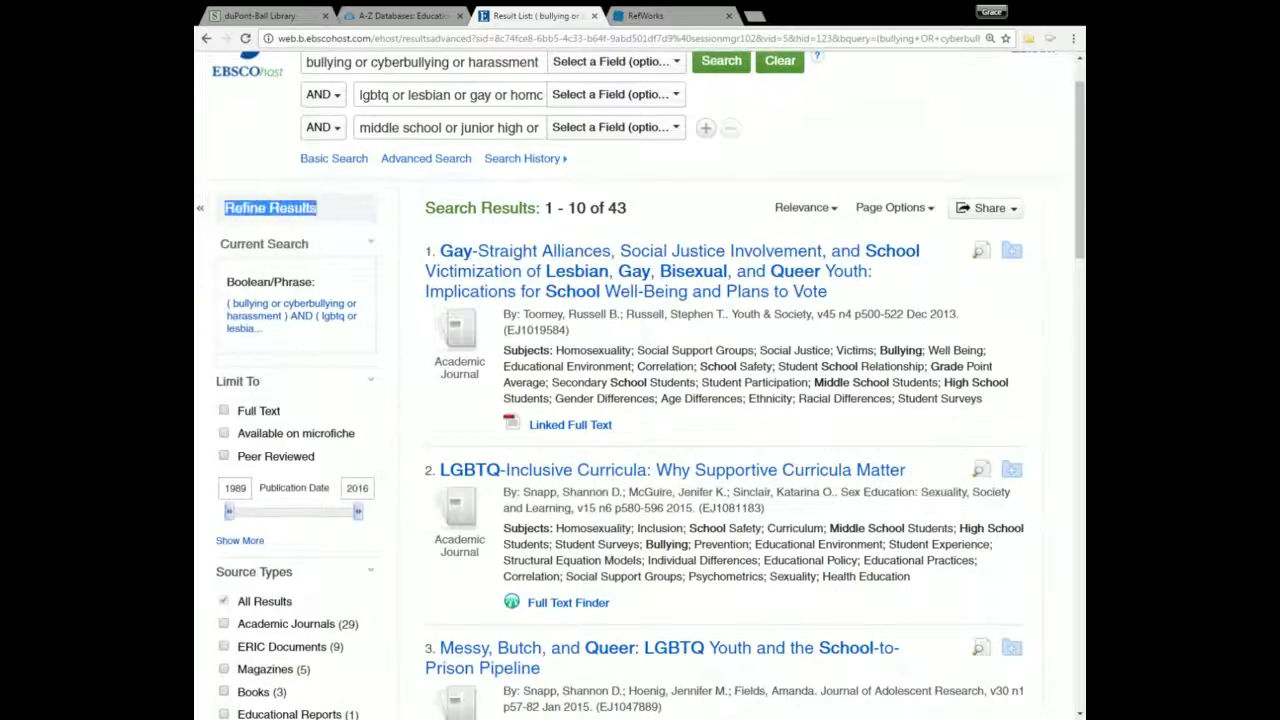
left_click(321, 212)
scroll(272, 183, "down", 2)
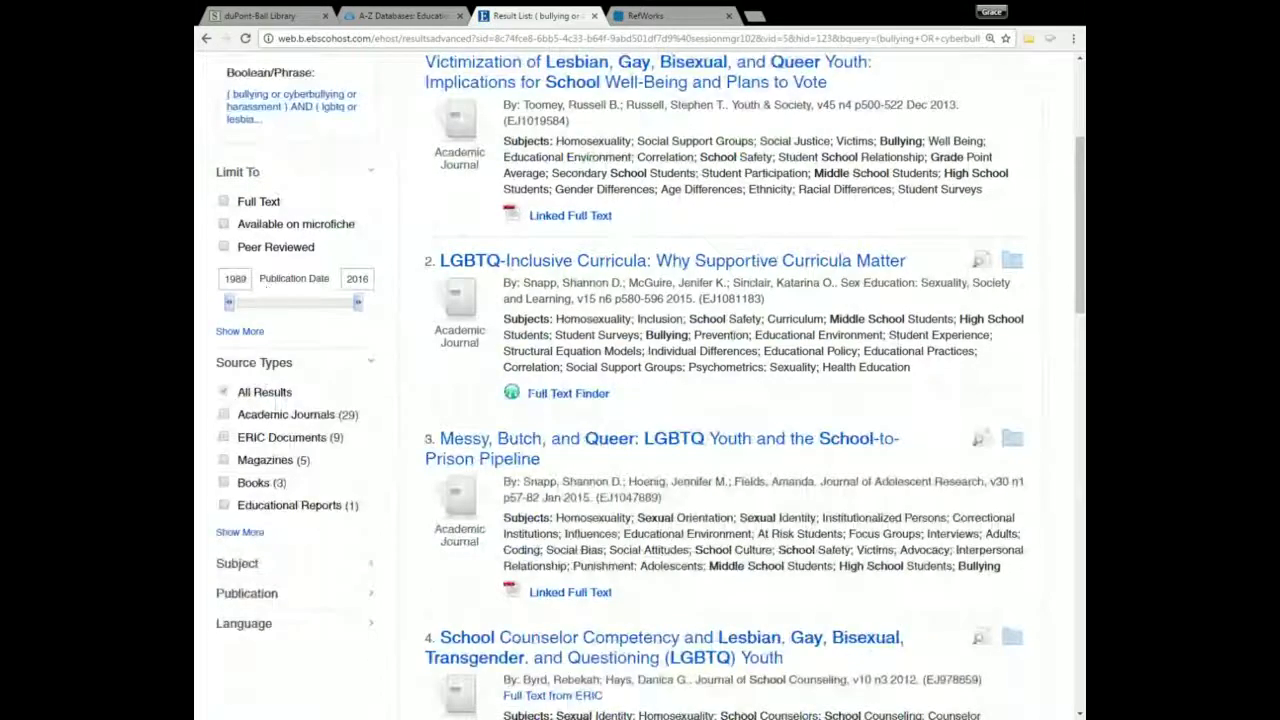
scroll(321, 293, "up", 2)
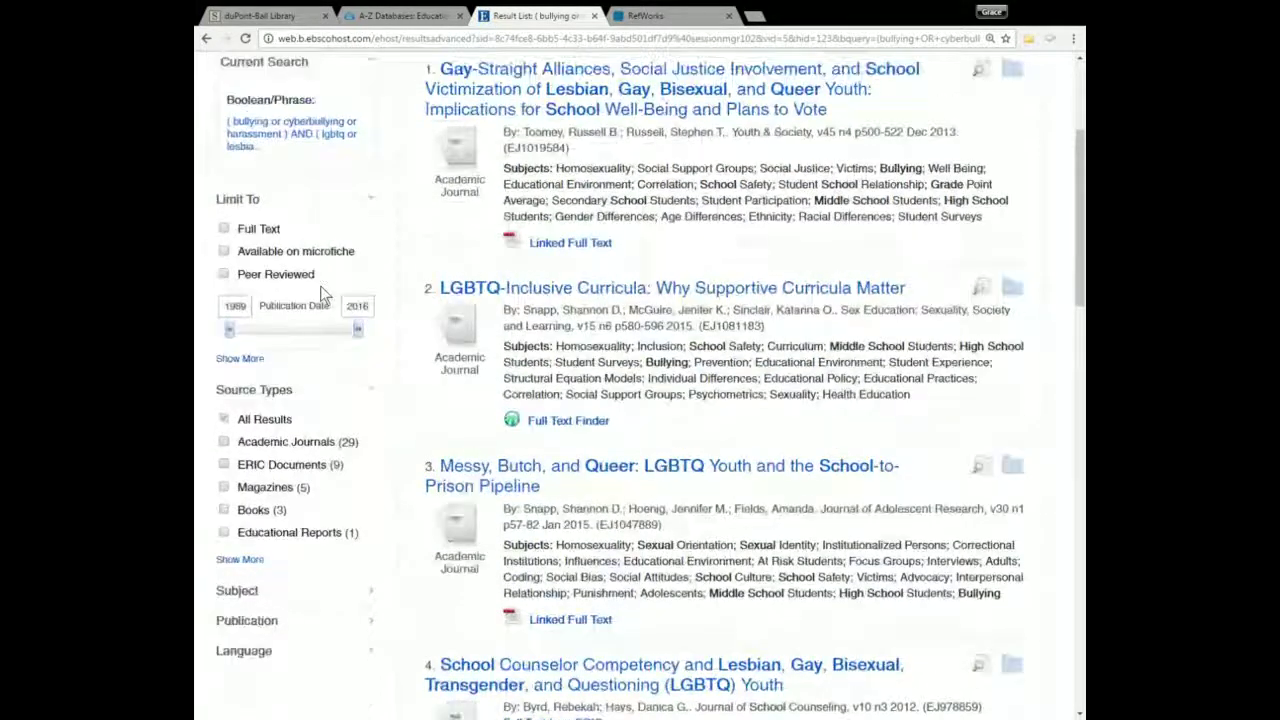
scroll(403, 372, "up", 1)
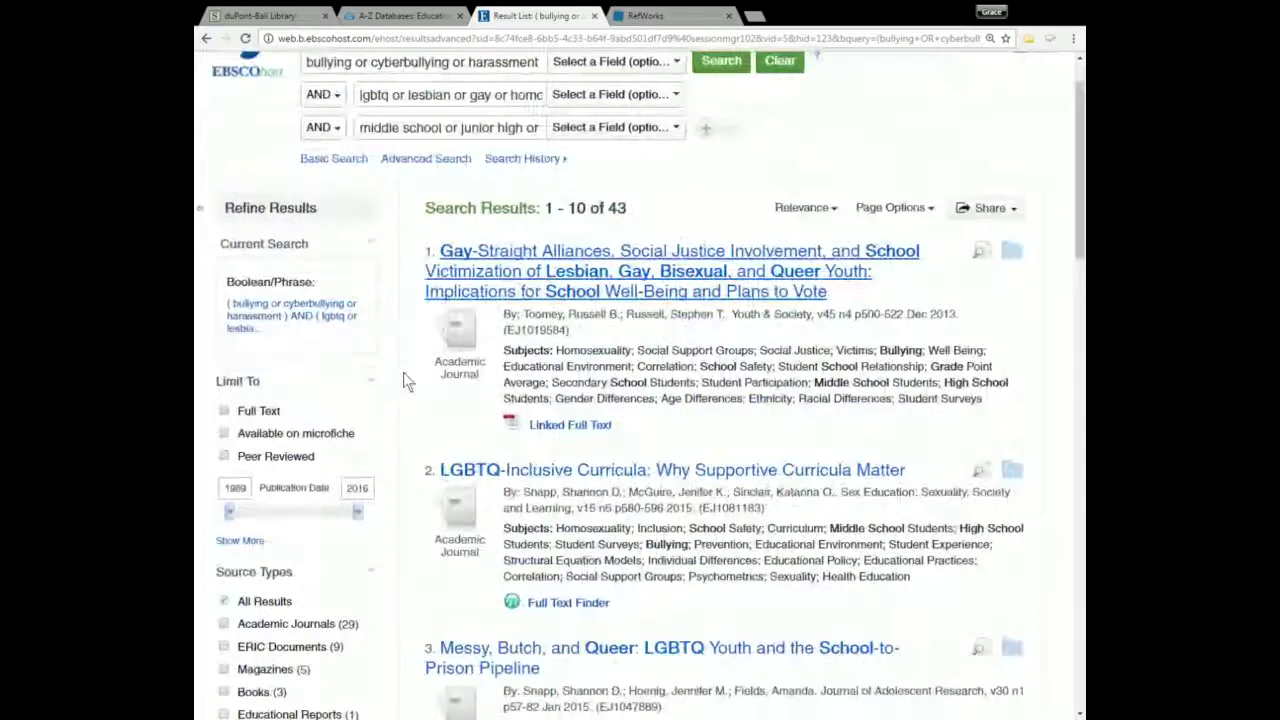
scroll(403, 372, "down", 2)
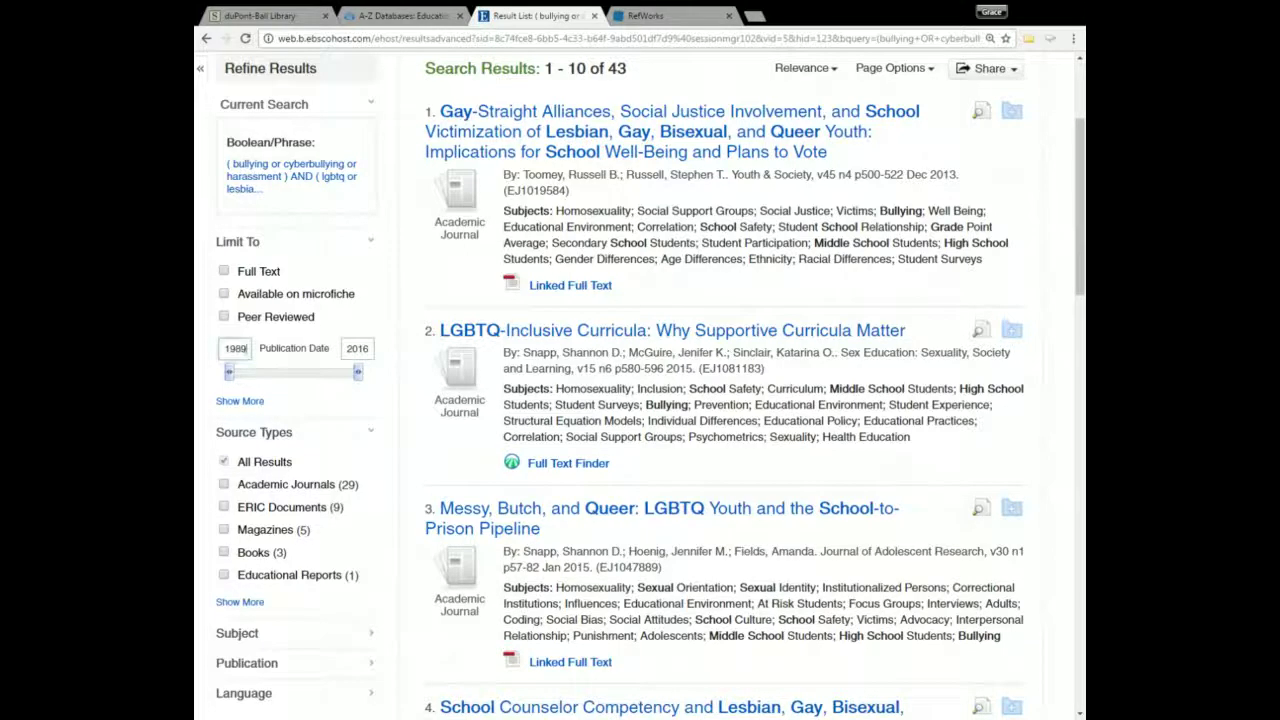
left_click_drag(247, 348, 213, 357)
type("2010")
key("Return")
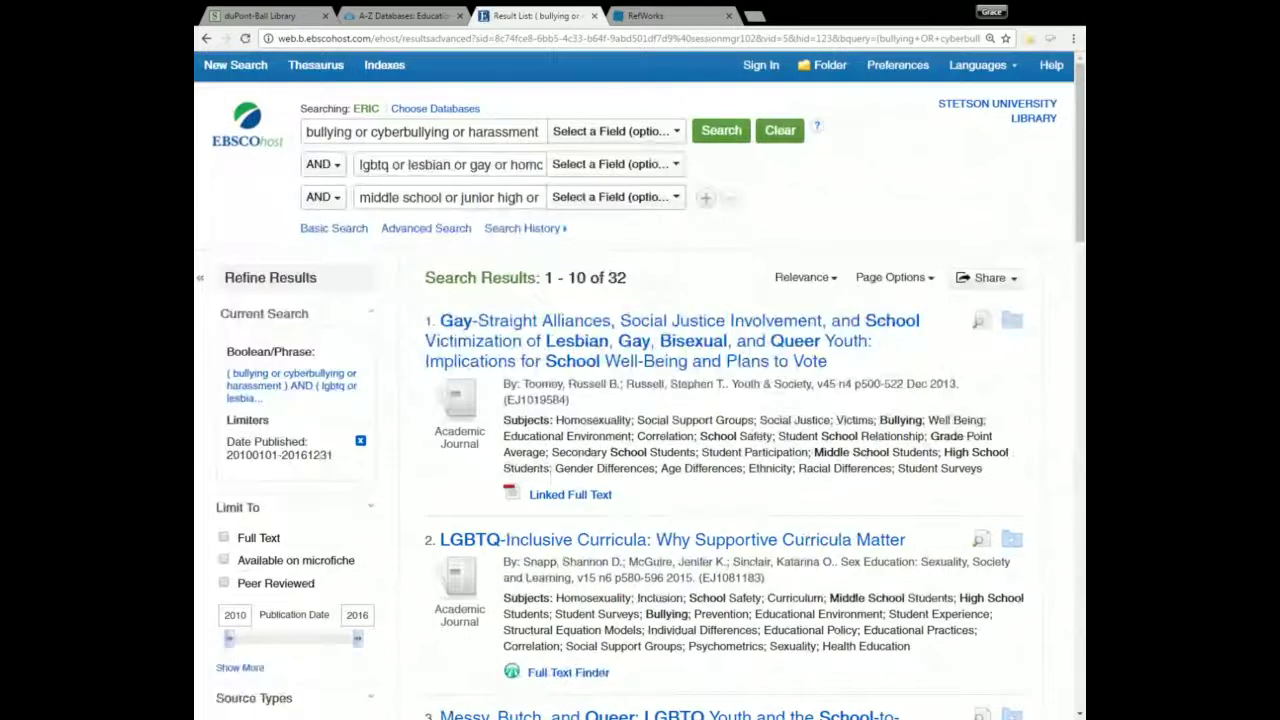
double_click(624, 278)
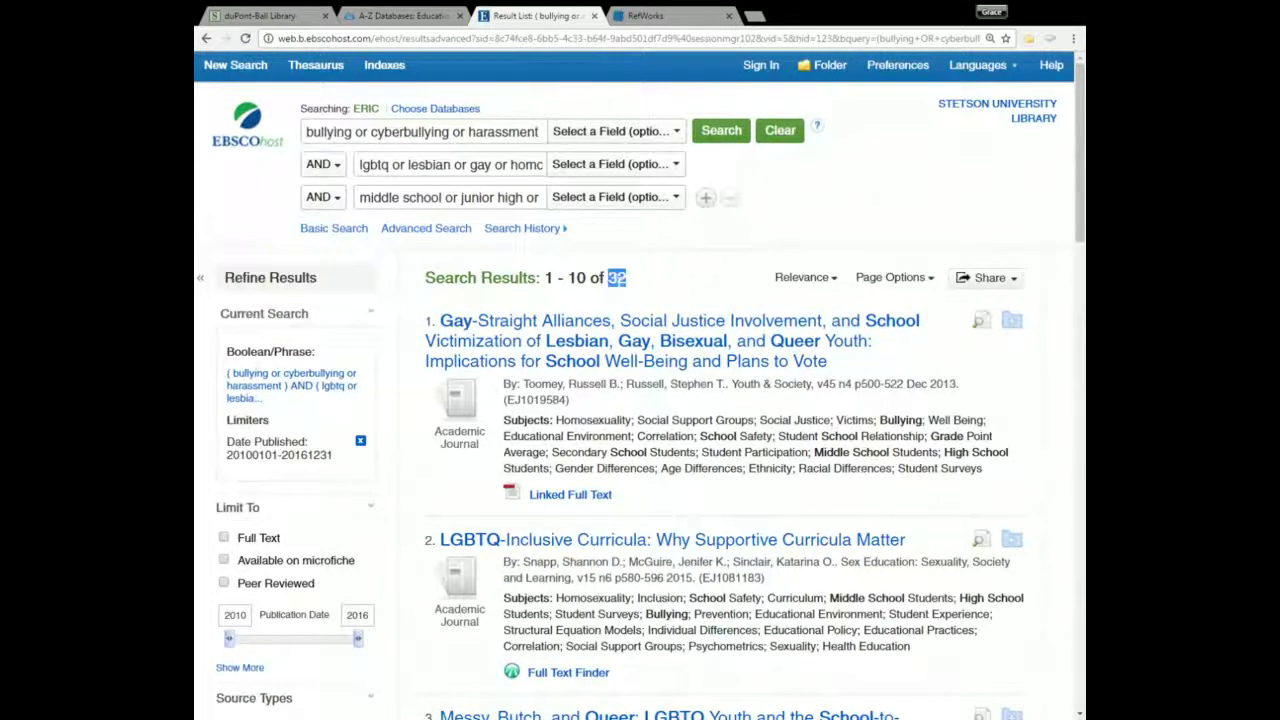
left_click(620, 280)
Look through the result limiters and source types, and expand the Subject filter to examine its terms.
scroll(345, 530, "down", 1)
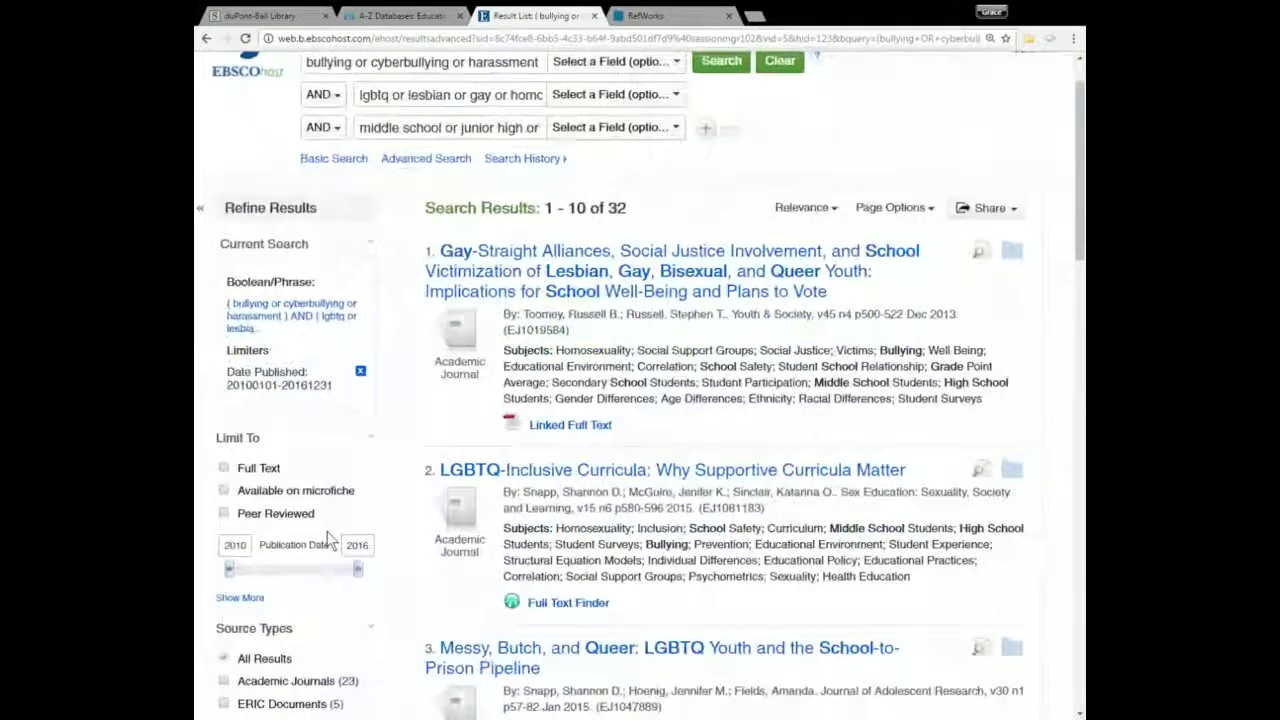
scroll(327, 531, "down", 5)
scroll(300, 515, "down", 1)
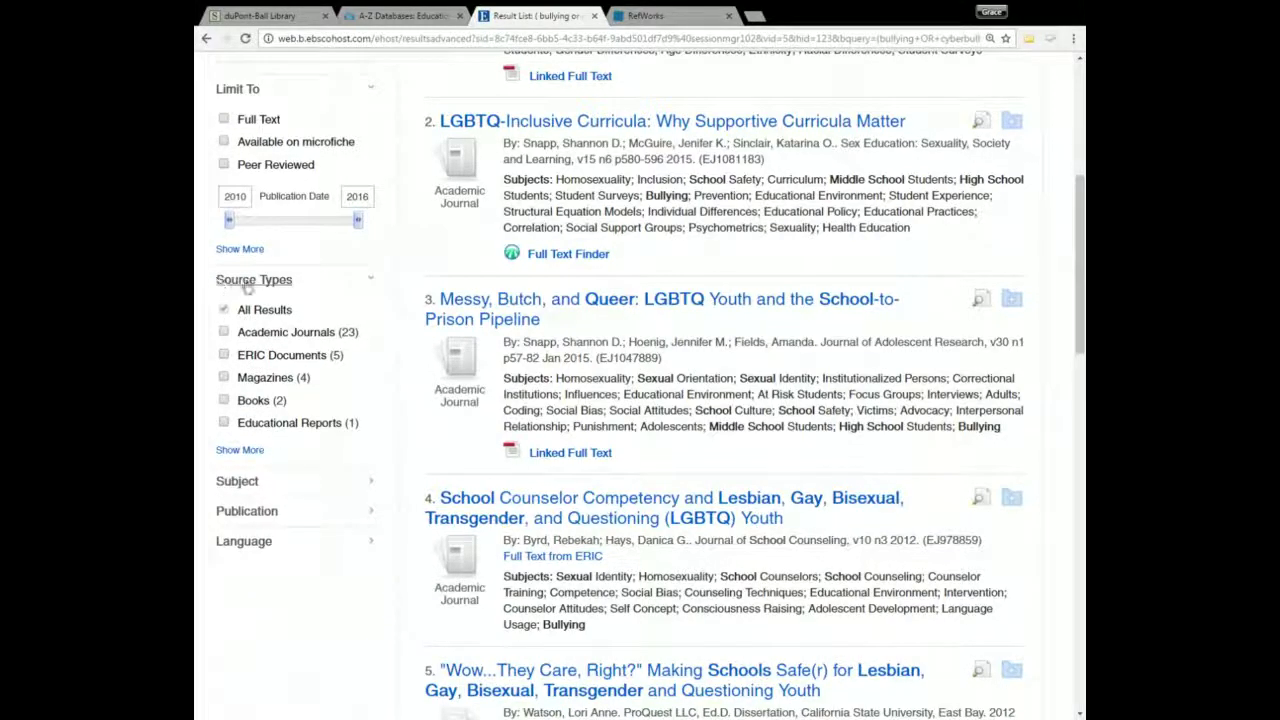
scroll(223, 320, "down", 2)
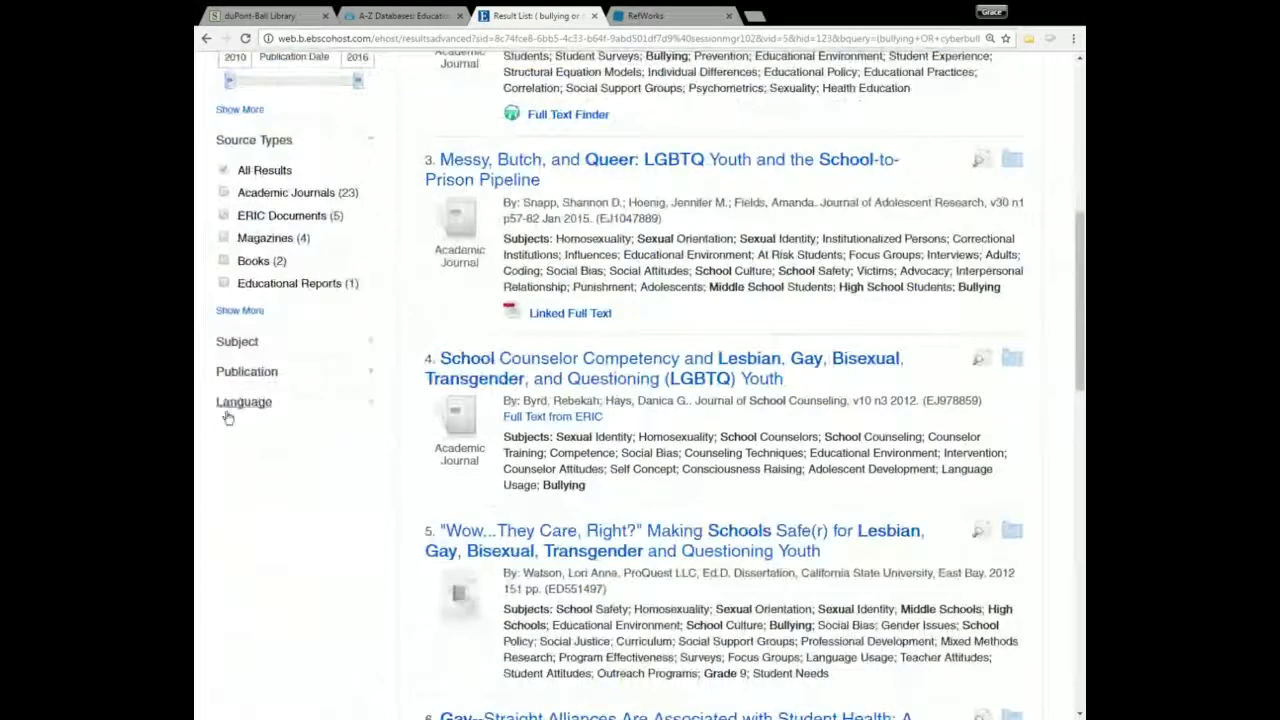
left_click(296, 352)
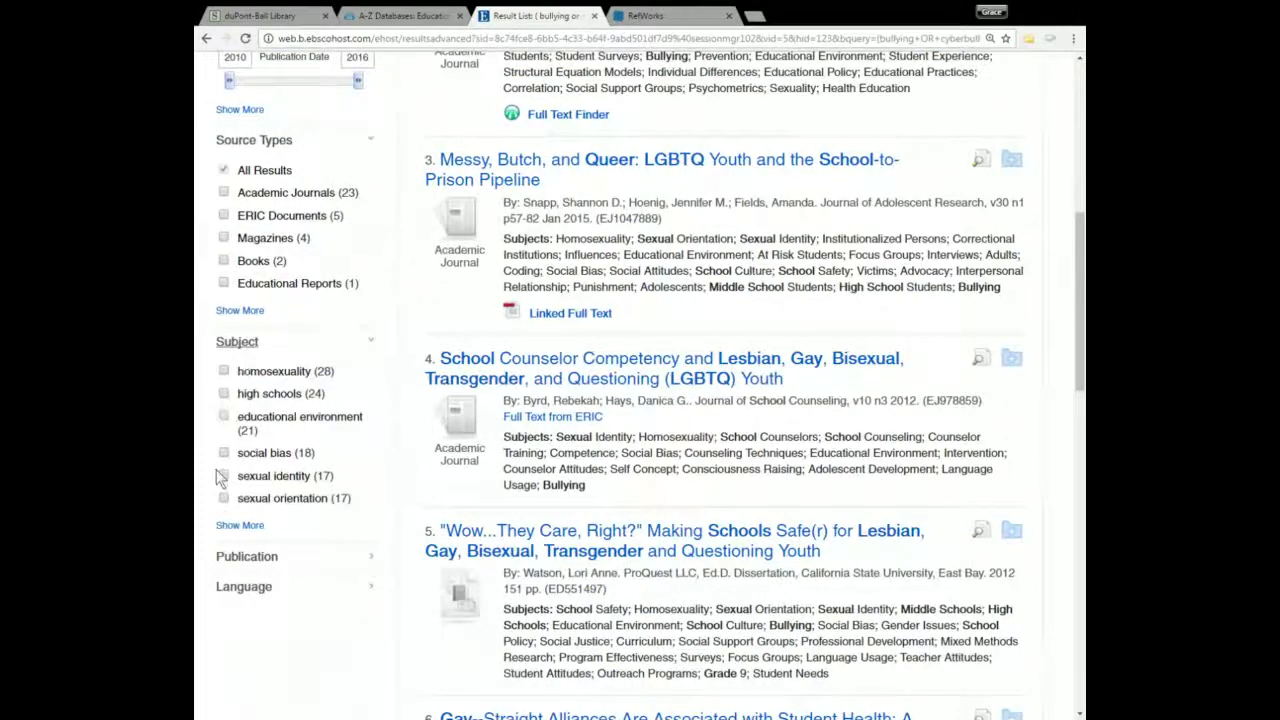
scroll(341, 495, "up", 3)
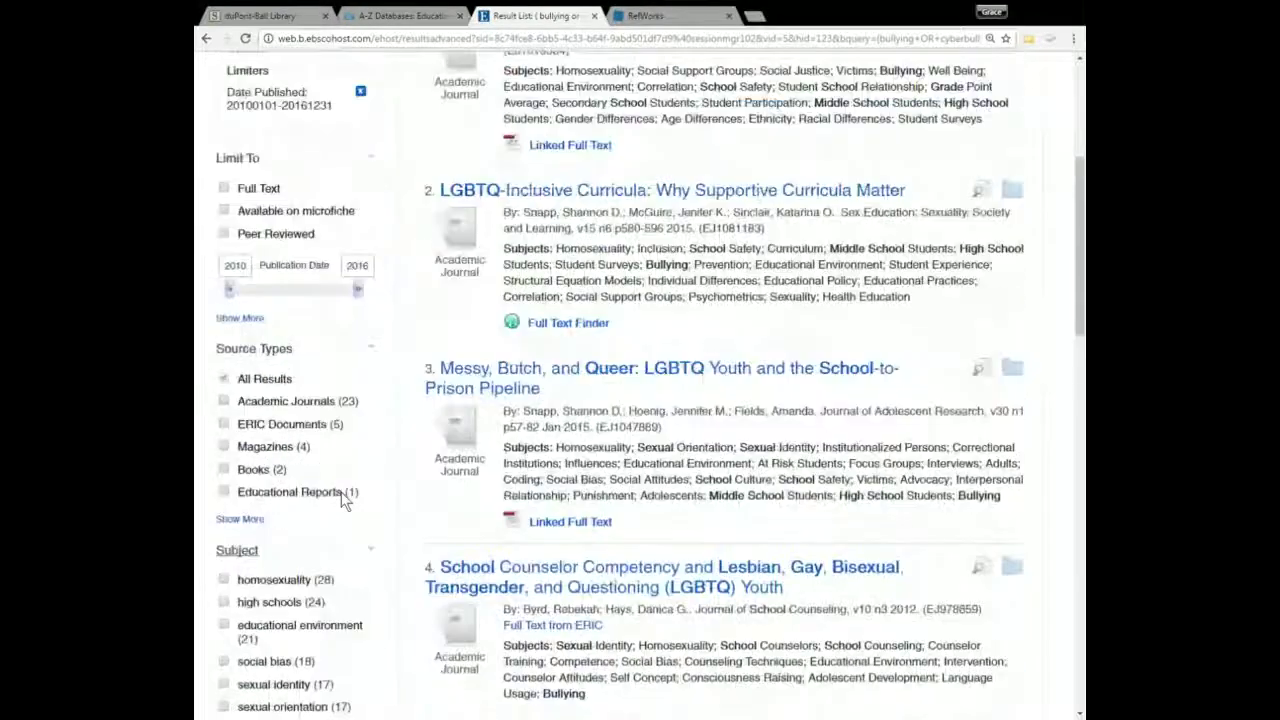
scroll(341, 492, "up", 3)
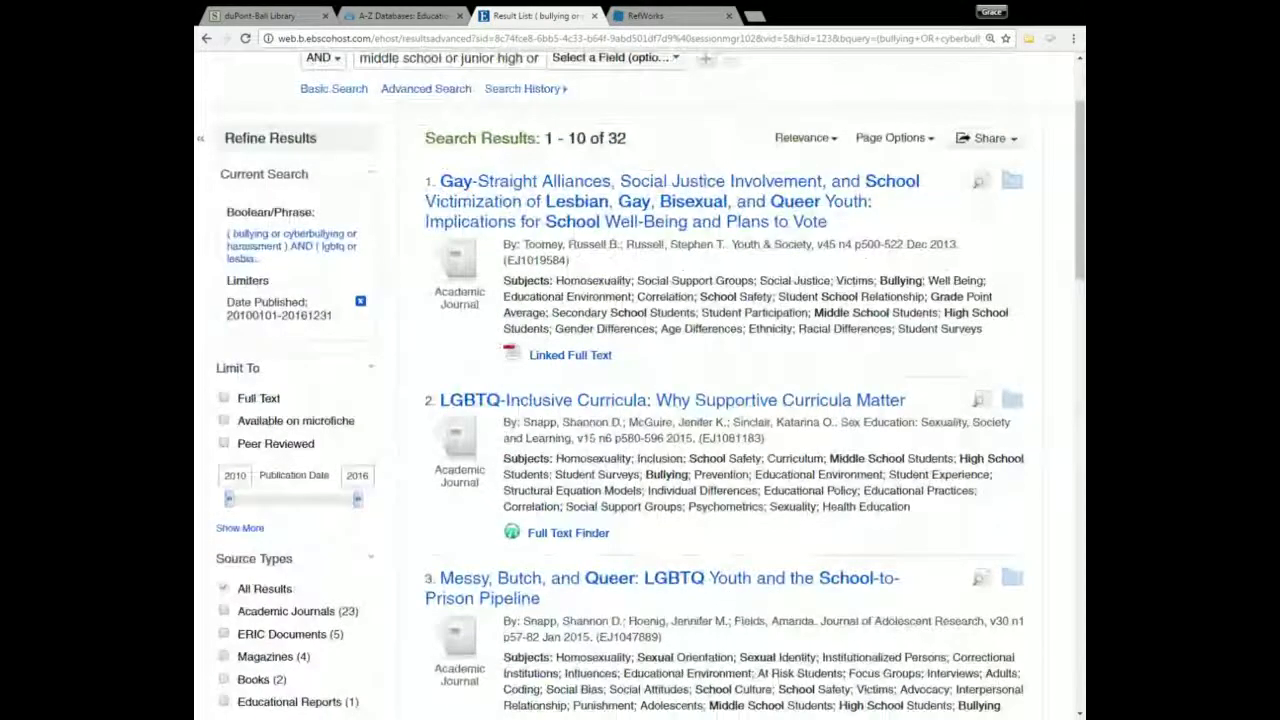
scroll(640, 400, "down", 3)
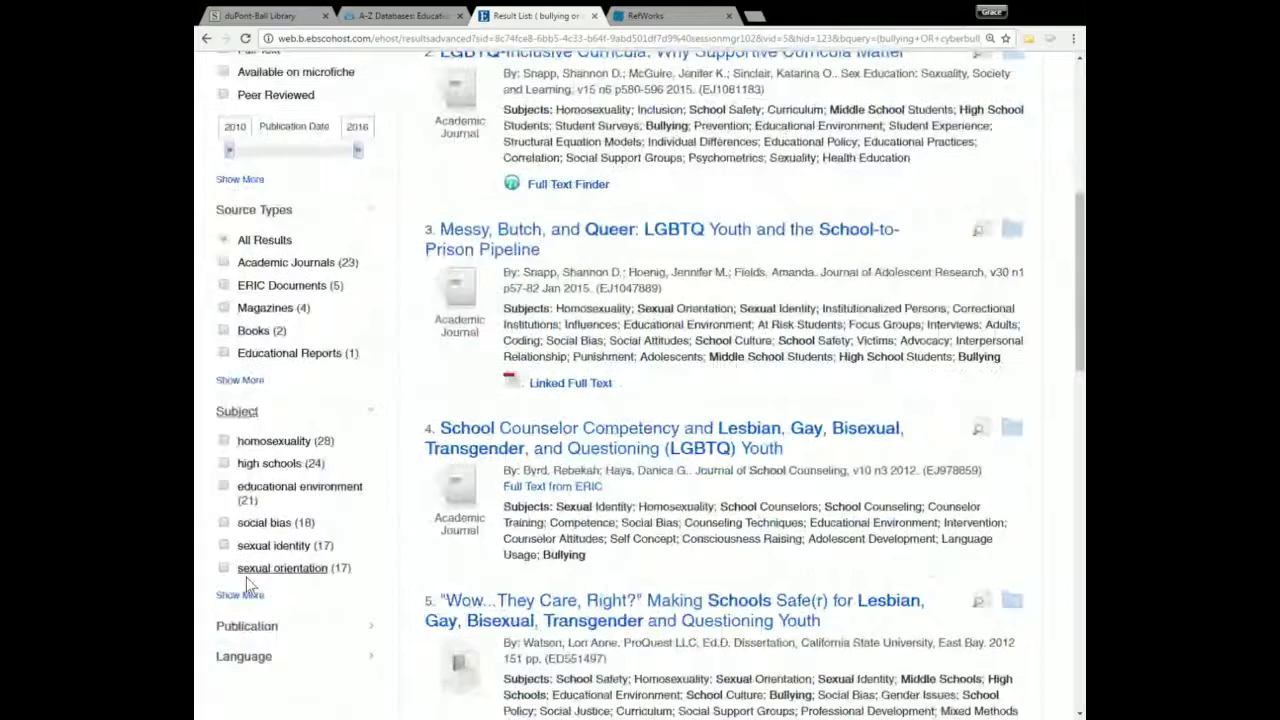
Show the full list of Subject terms for the results, look through it, and close it without applying any filter.
left_click(246, 592)
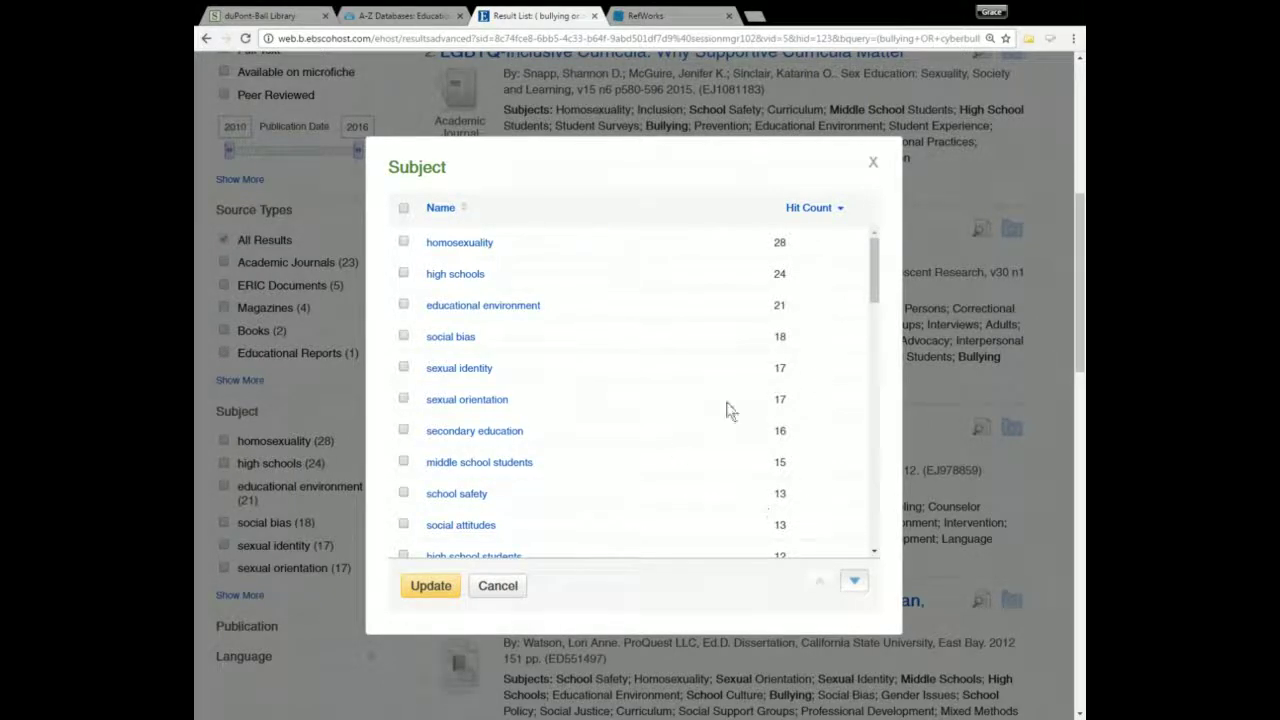
left_click_drag(876, 272, 877, 313)
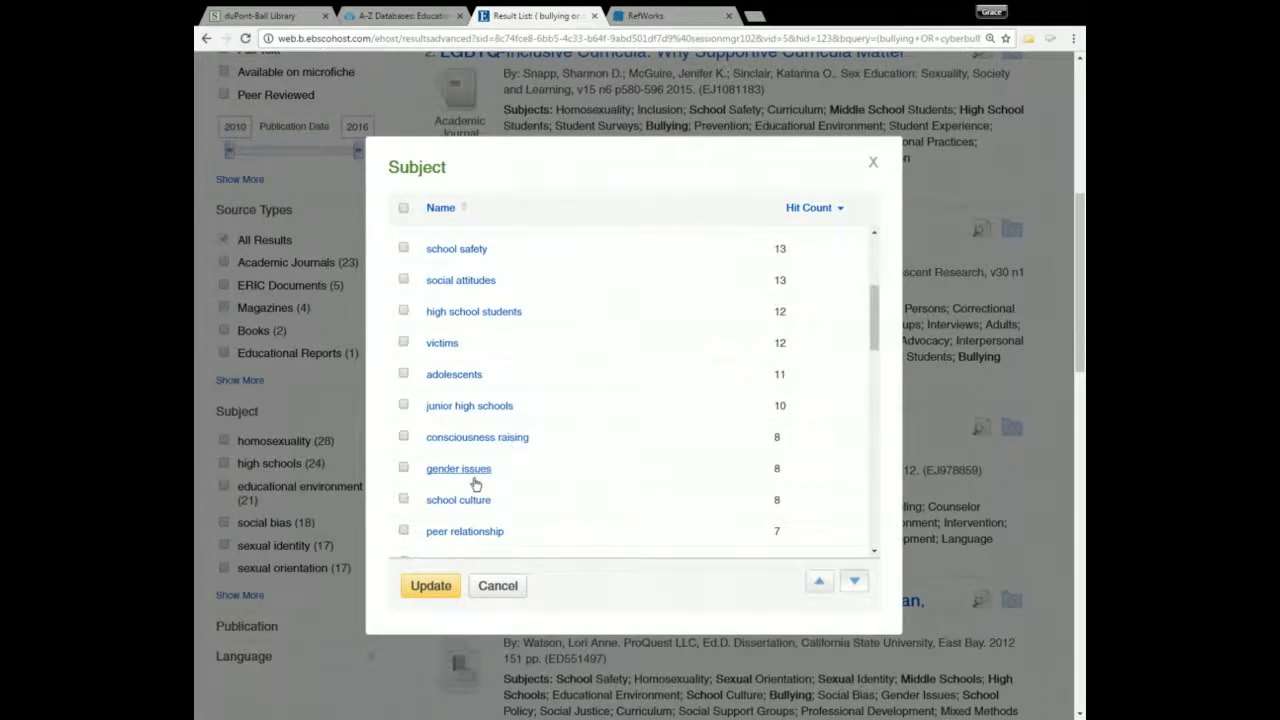
scroll(475, 483, "down", 1)
scroll(475, 483, "down", 5)
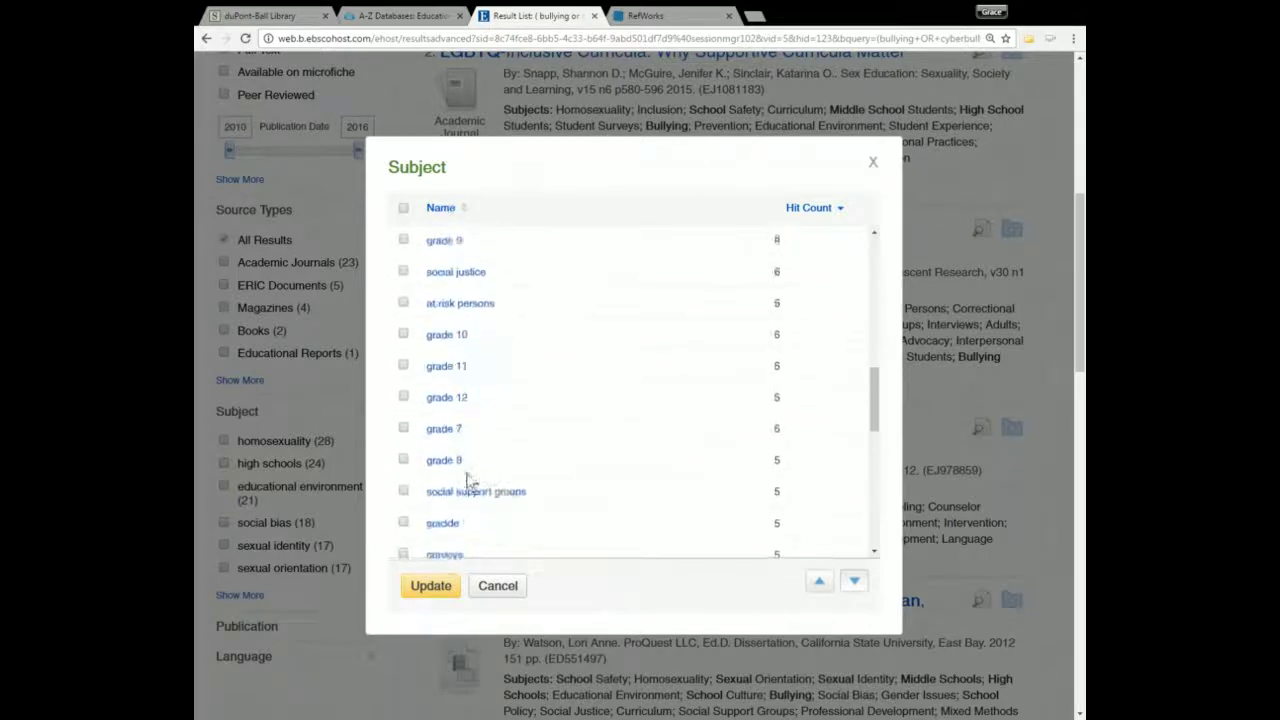
scroll(472, 483, "down", 1)
scroll(457, 514, "down", 1)
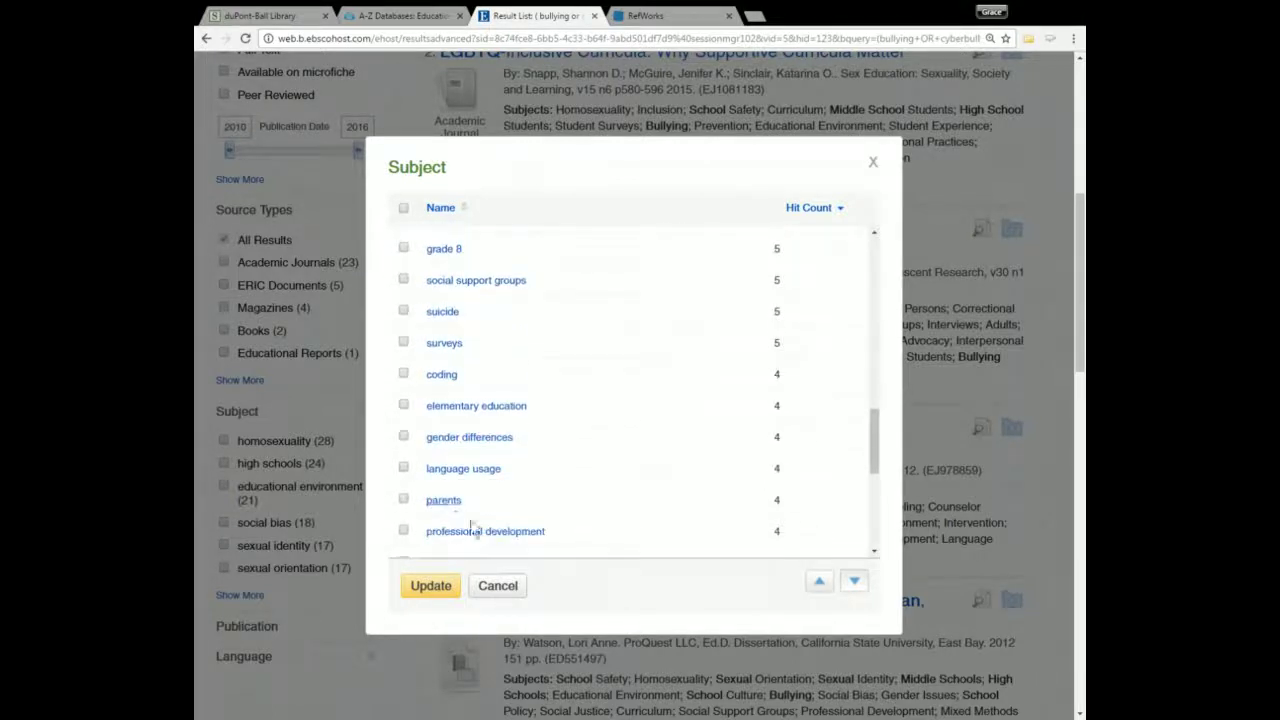
left_click(498, 586)
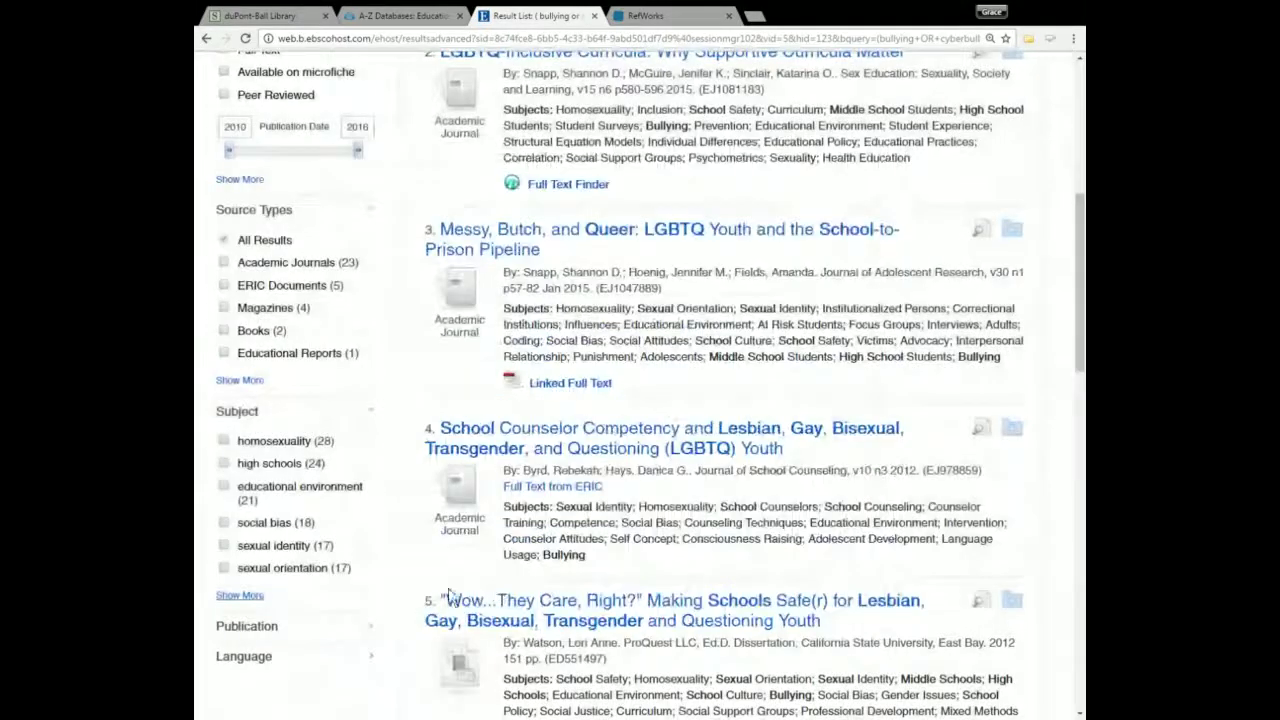
Open the first result's detailed record, on Gay-Straight Alliances, and examine its descriptors, abstract and publication details.
scroll(450, 597, "up", 5)
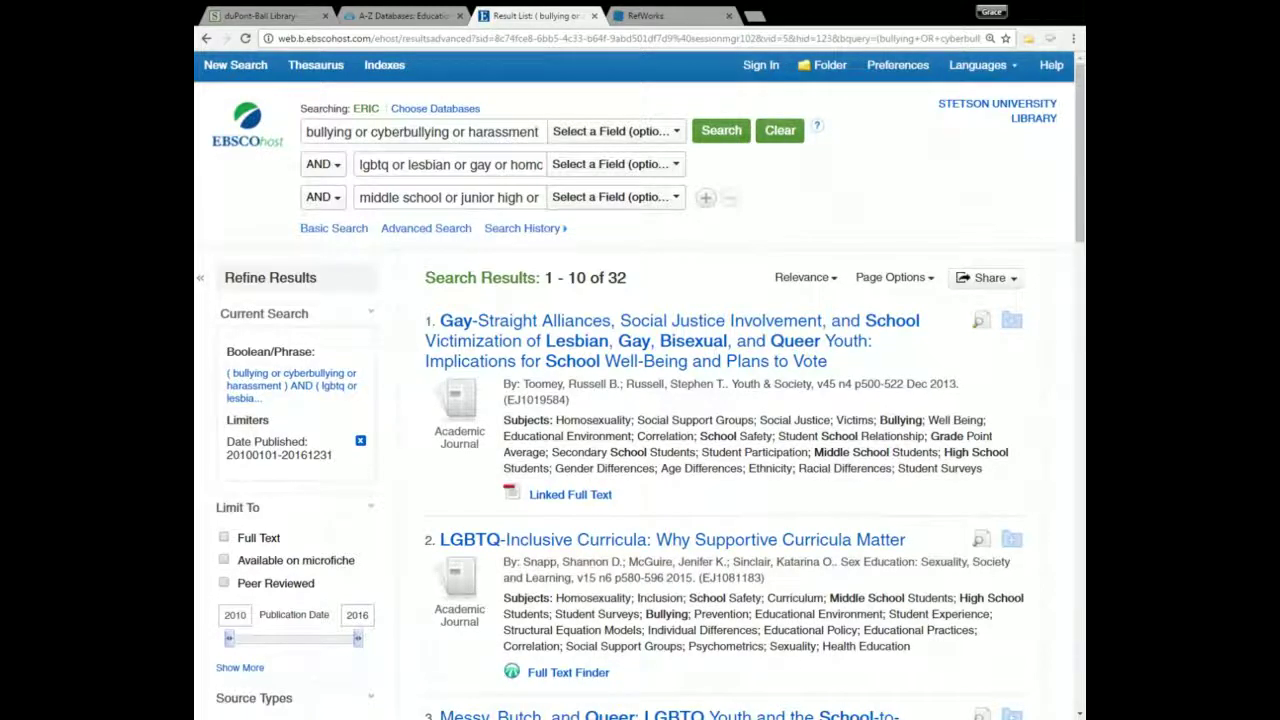
left_click(648, 358)
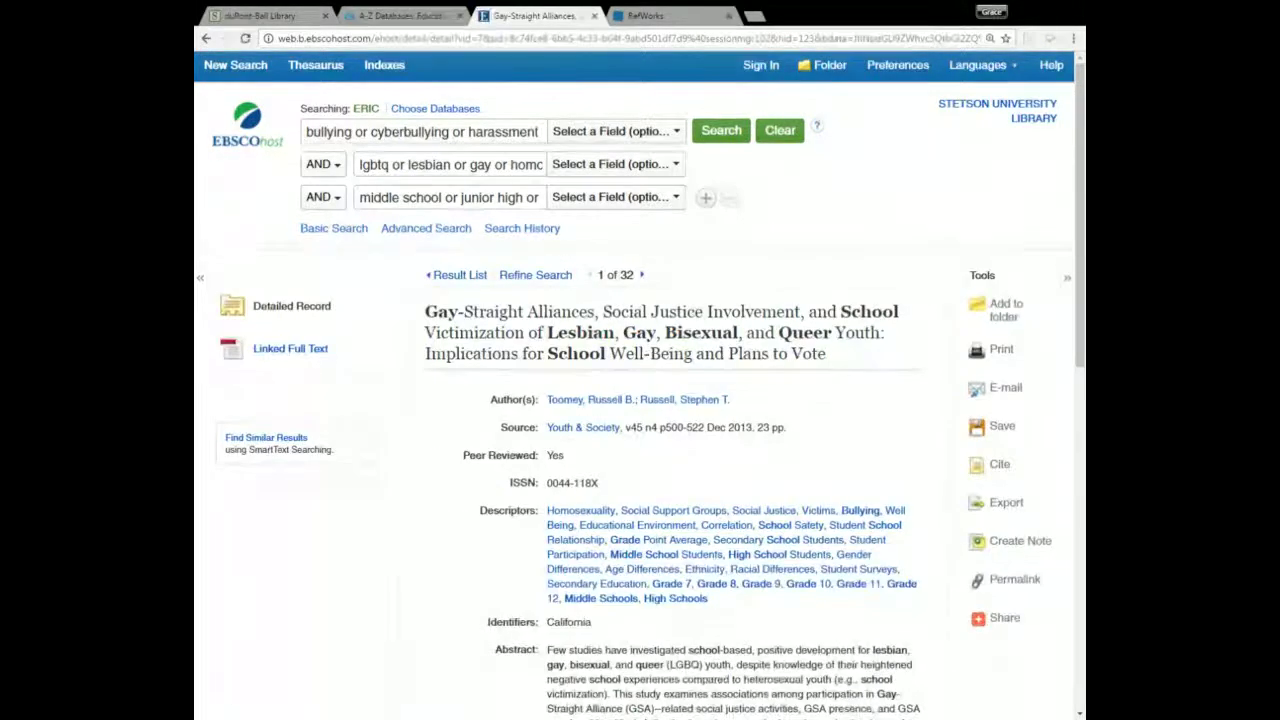
scroll(460, 478, "down", 2)
scroll(459, 476, "down", 1)
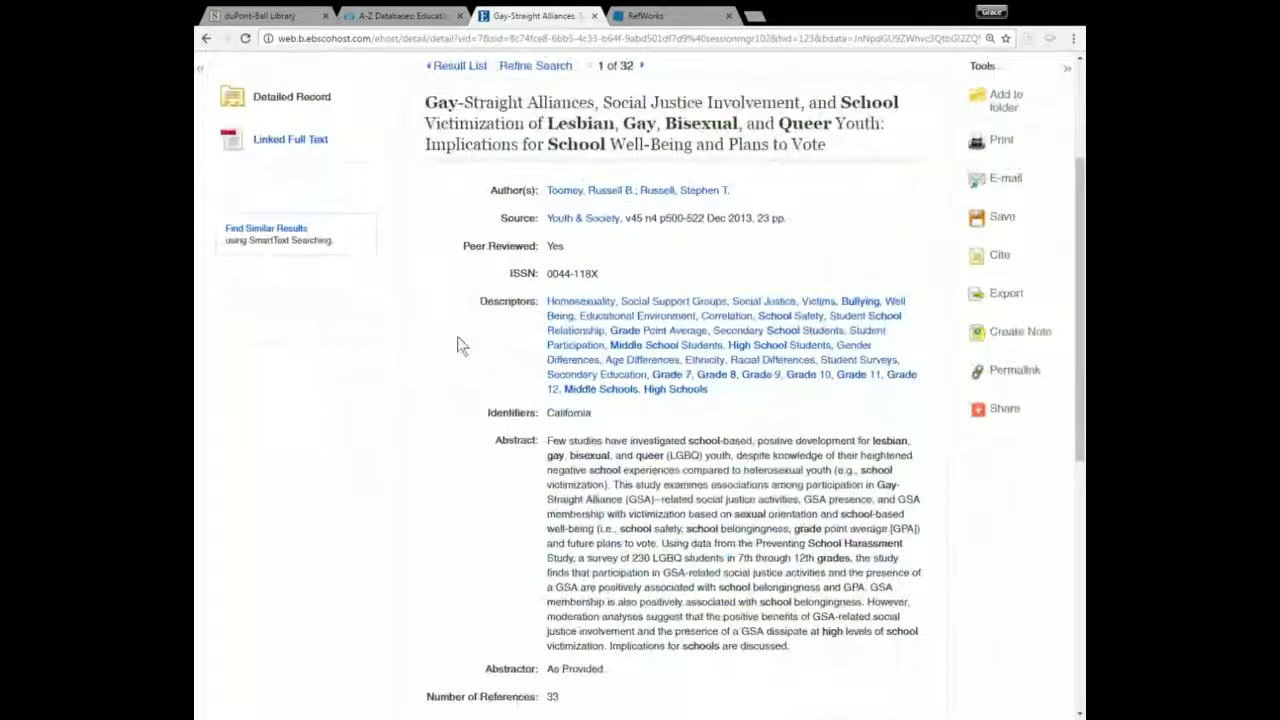
scroll(386, 506, "down", 2)
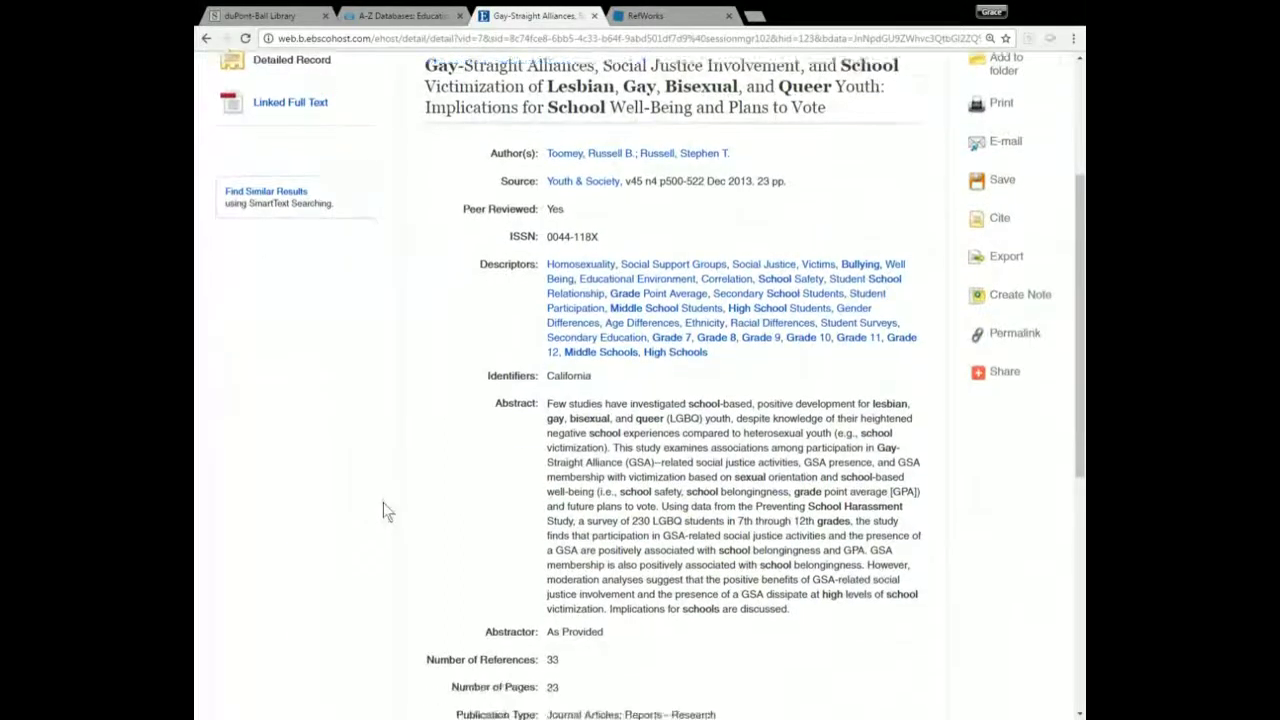
scroll(578, 514, "down", 3)
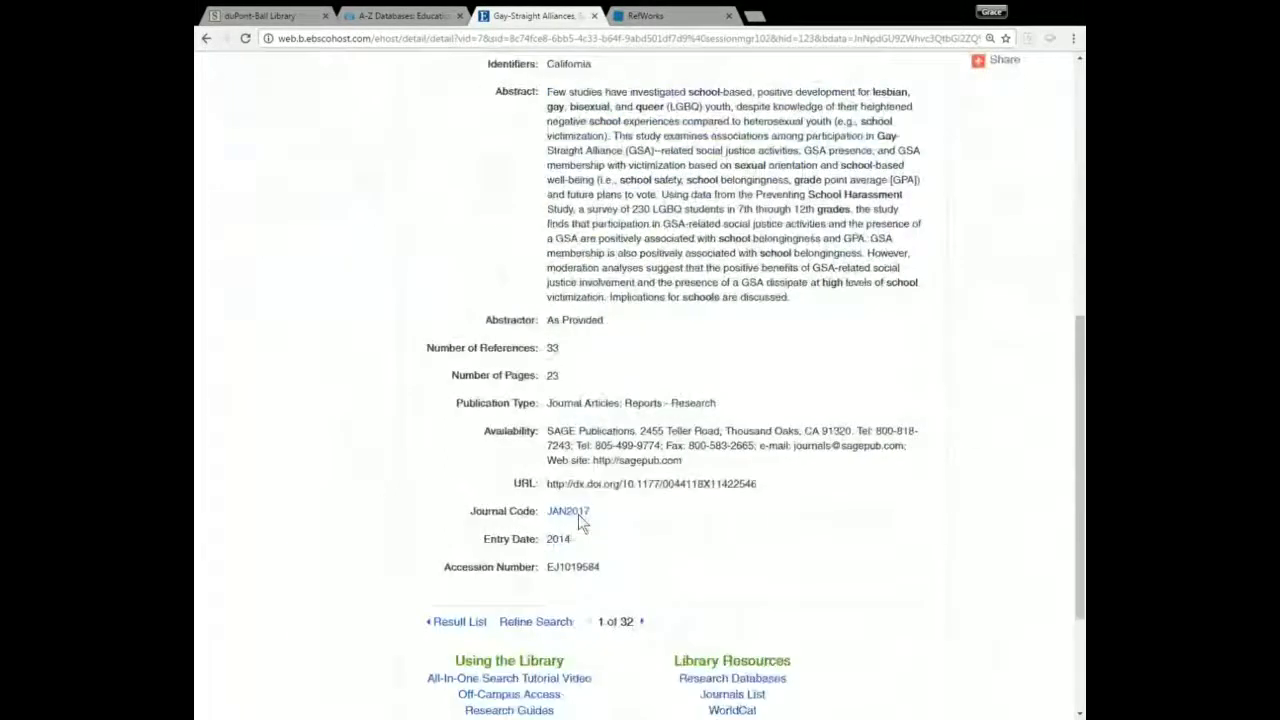
scroll(578, 514, "up", 2)
scroll(600, 470, "up", 5)
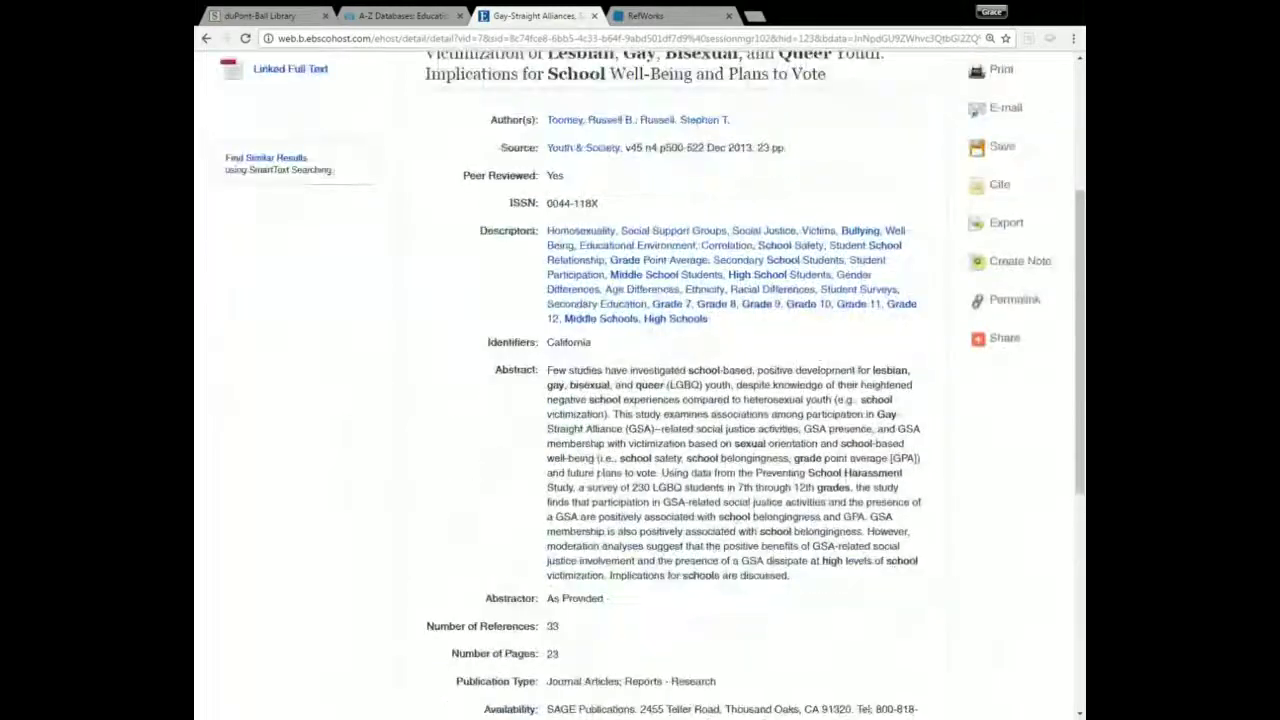
scroll(598, 470, "up", 1)
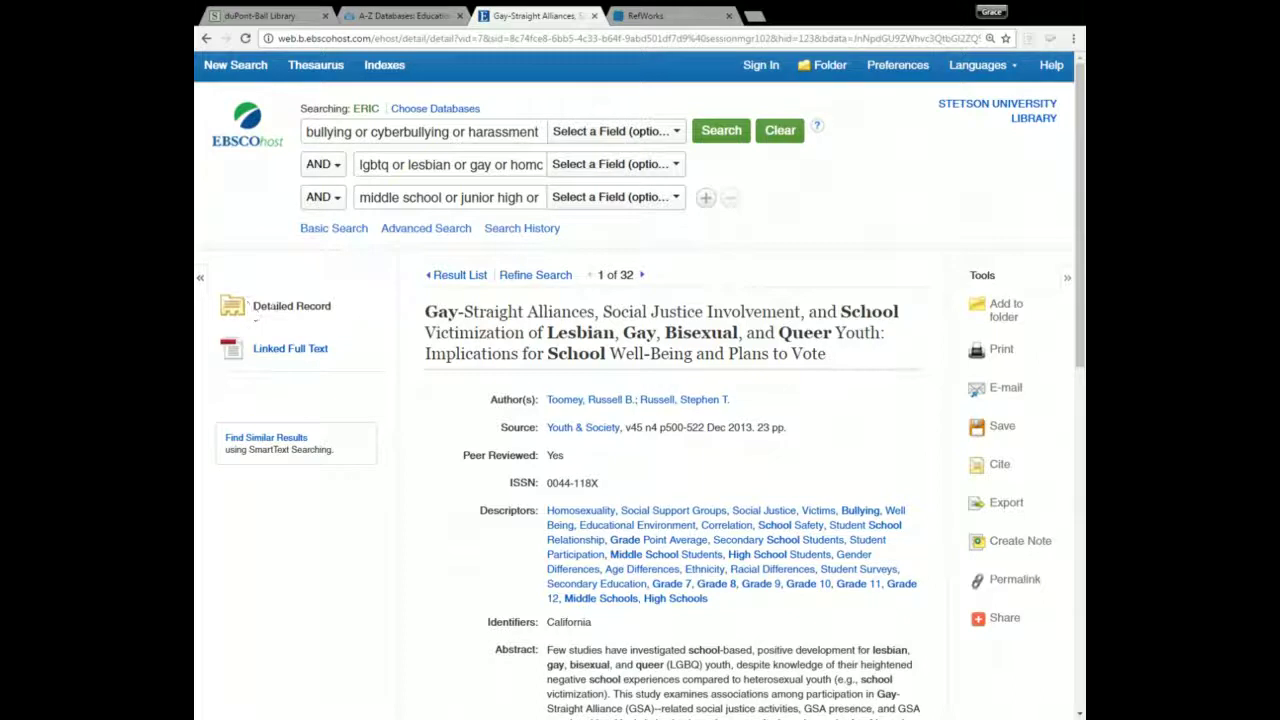
View the Gay-Straight Alliances article's linked full text, then return to the result list.
left_click(289, 355)
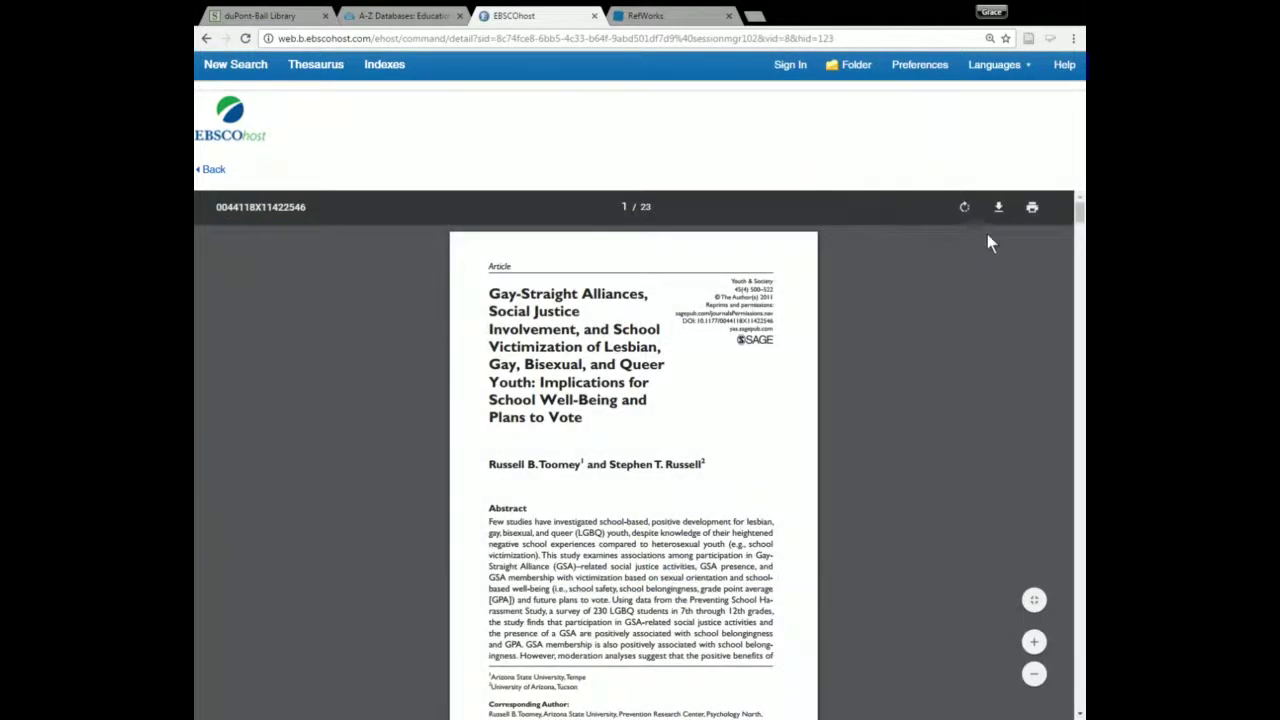
left_click(205, 38)
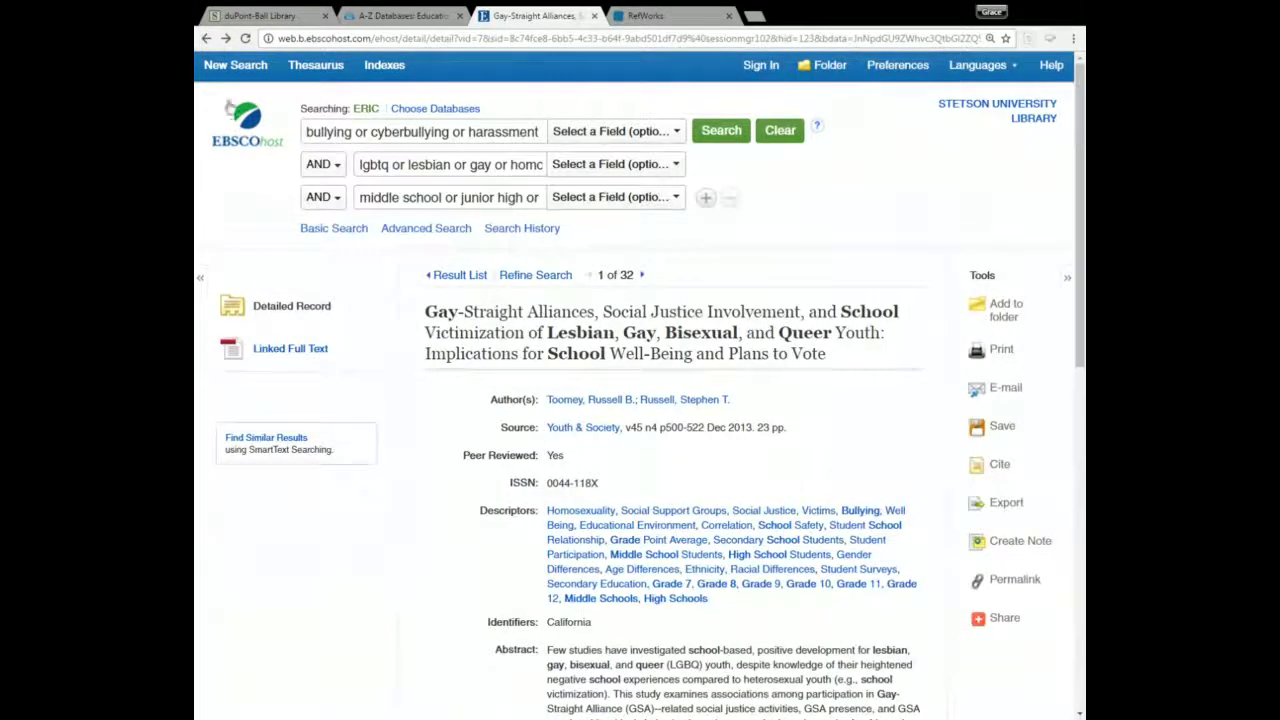
left_click(206, 38)
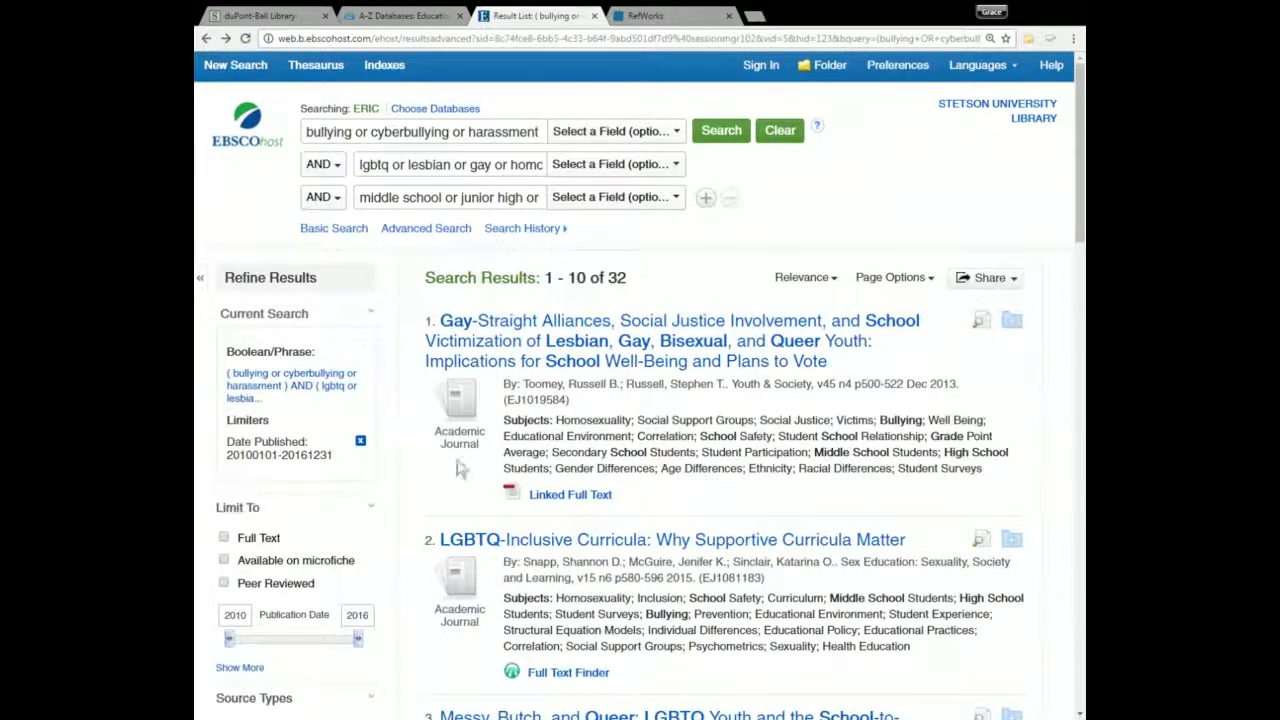
Open the record "LGBTQ-Inclusive Curricula: Why Supportive Curricula Matter" and launch its full text in a new window through Full Text Finder.
scroll(711, 504, "down", 3)
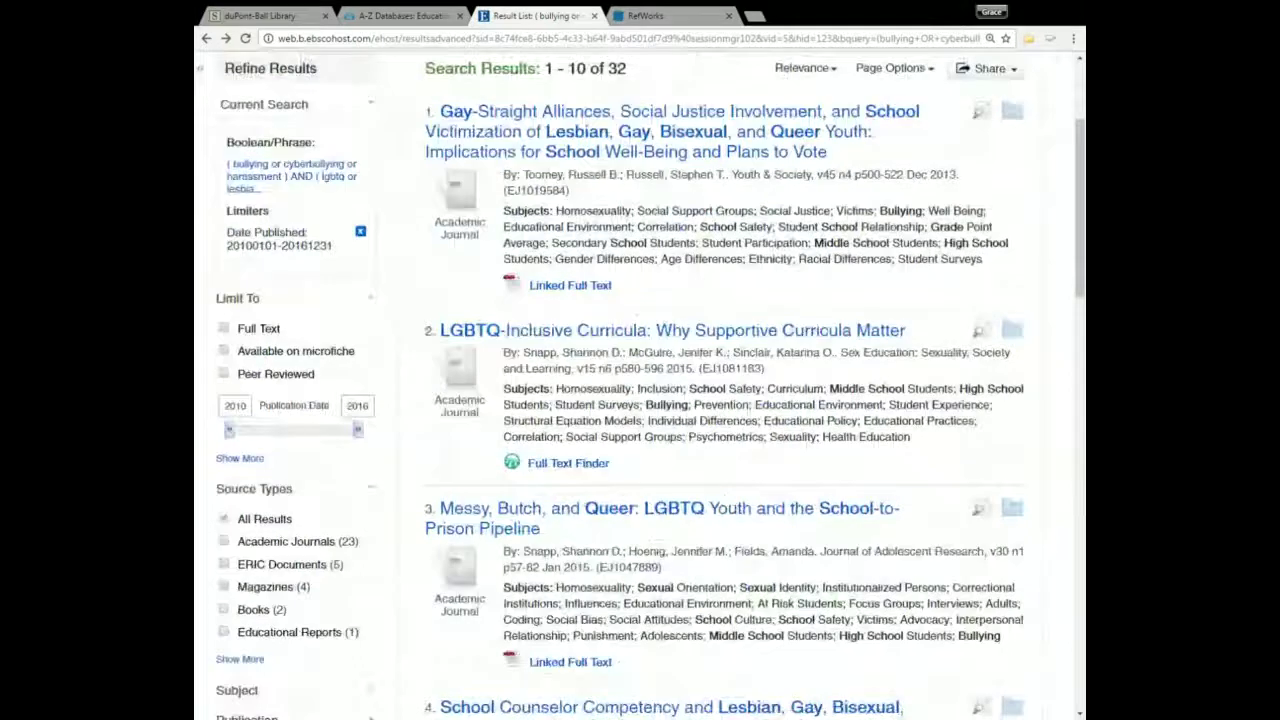
left_click(543, 333)
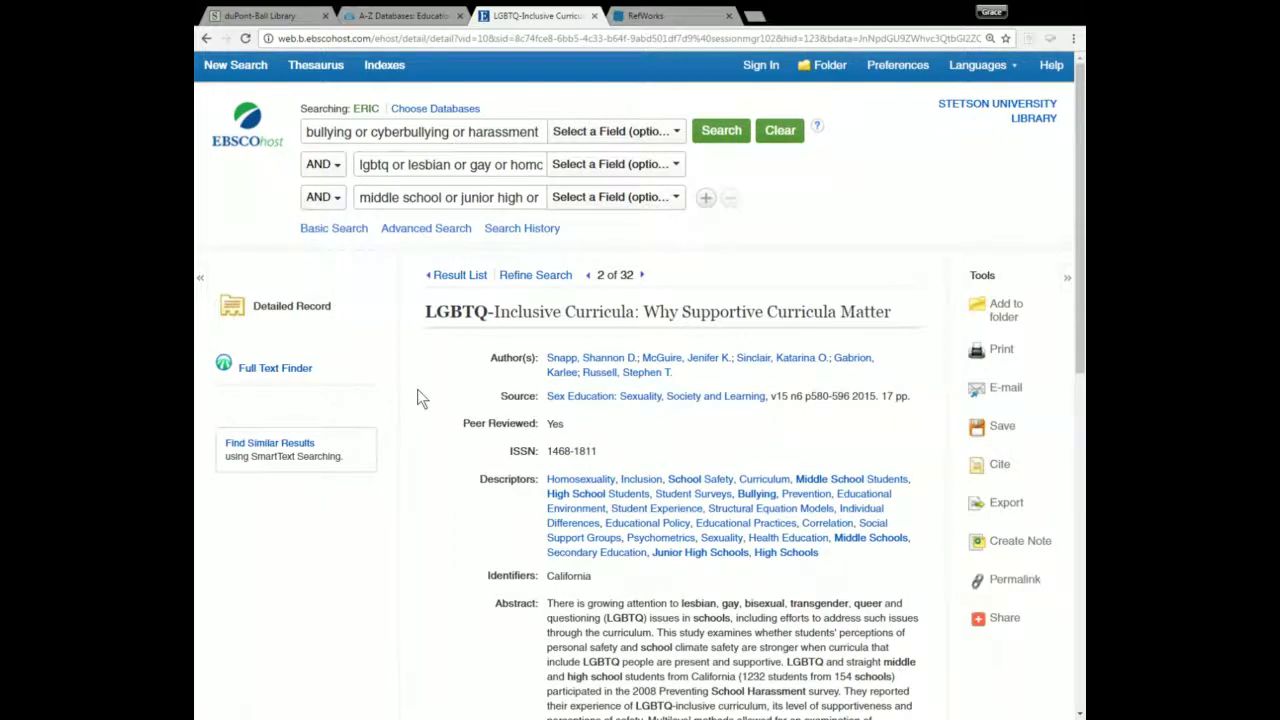
left_click(265, 370)
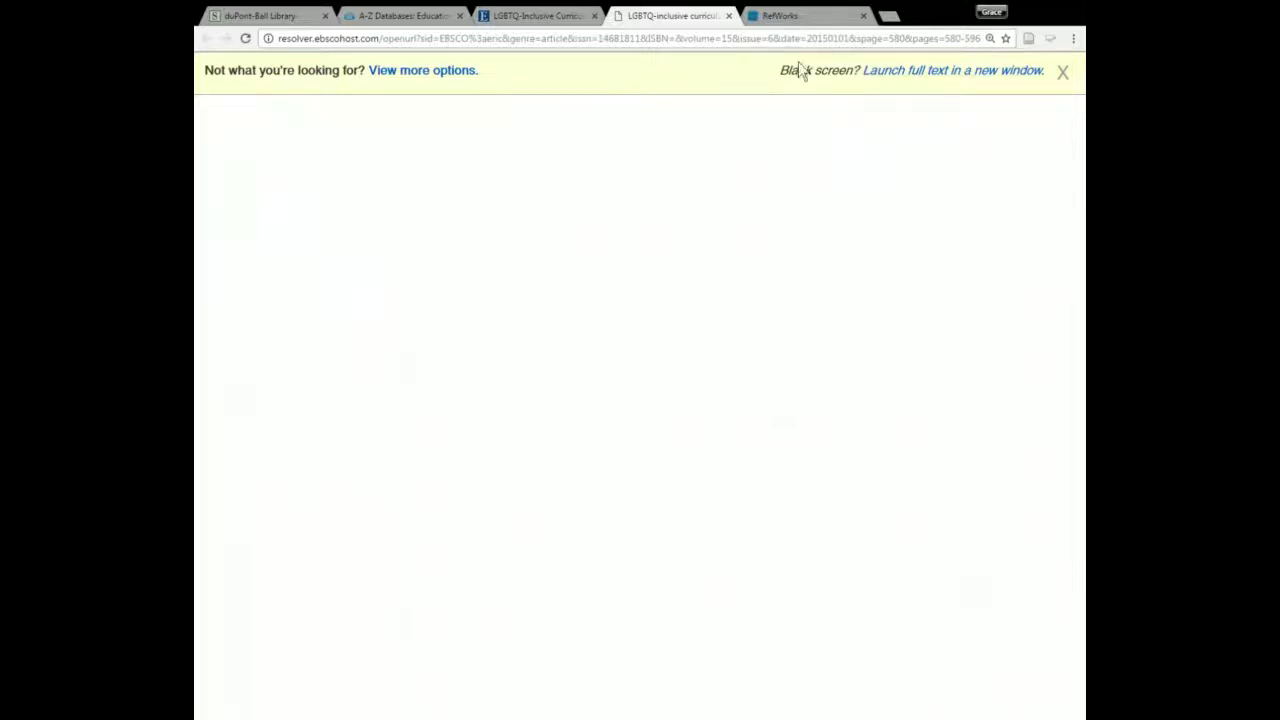
left_click(925, 70)
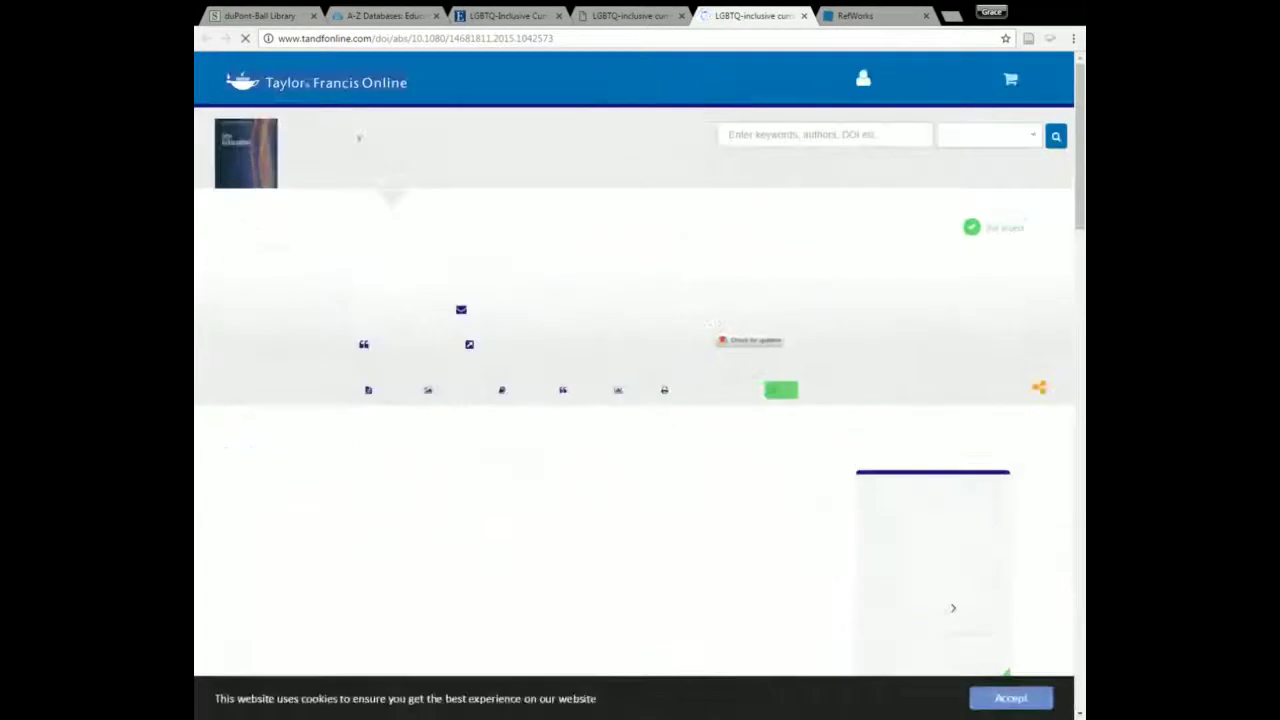
Examine the article's abstract and PDF option on the Taylor & Francis Online page, then close that page.
scroll(666, 375, "down", 2)
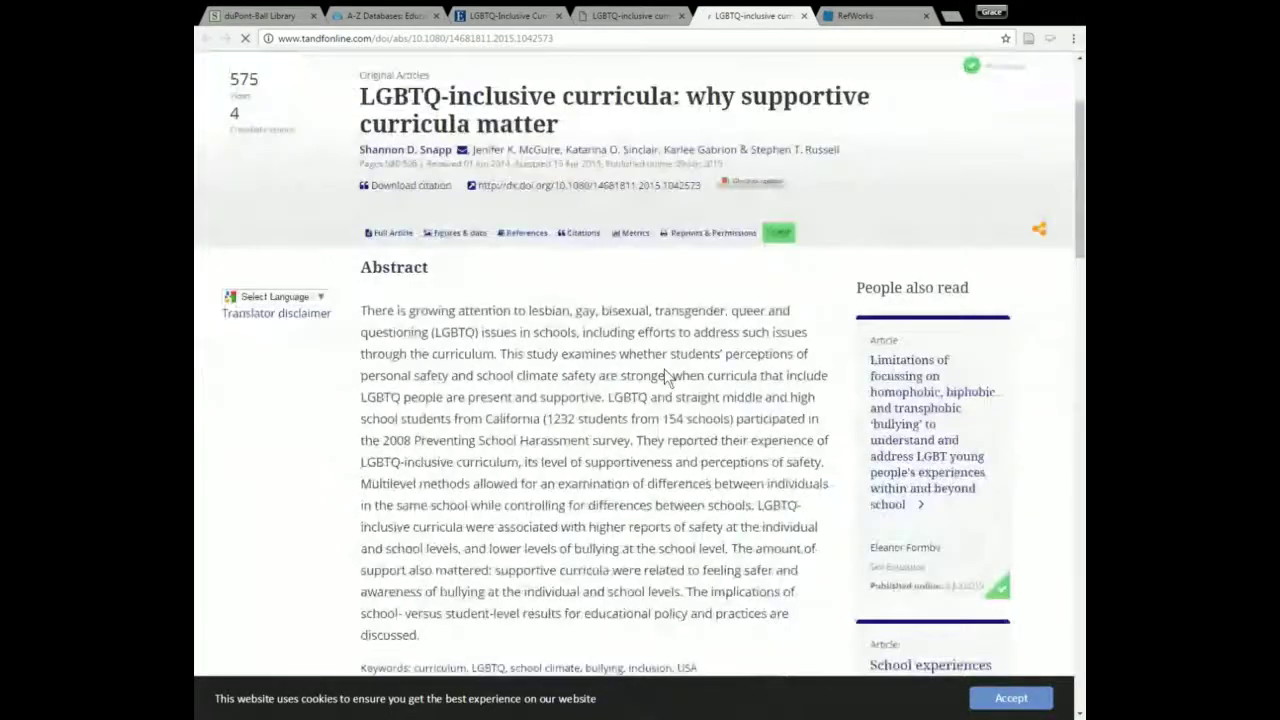
scroll(670, 380, "up", 2)
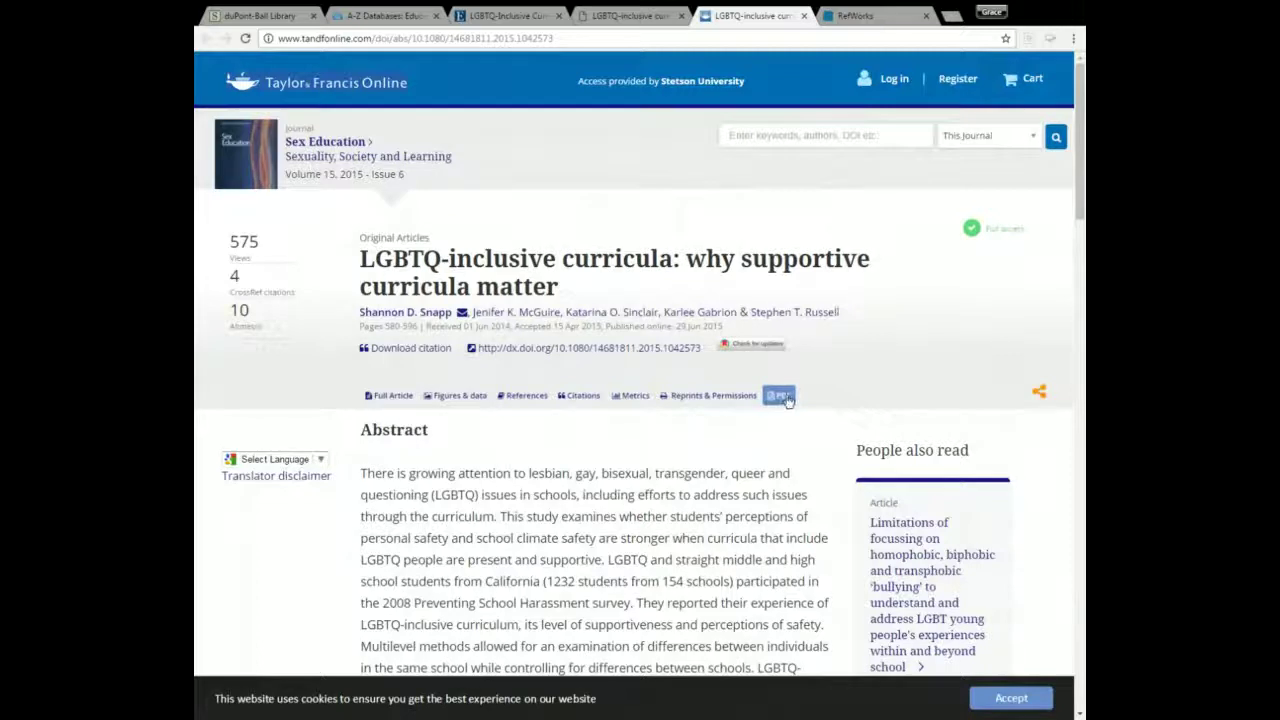
scroll(640, 368, "down", 3)
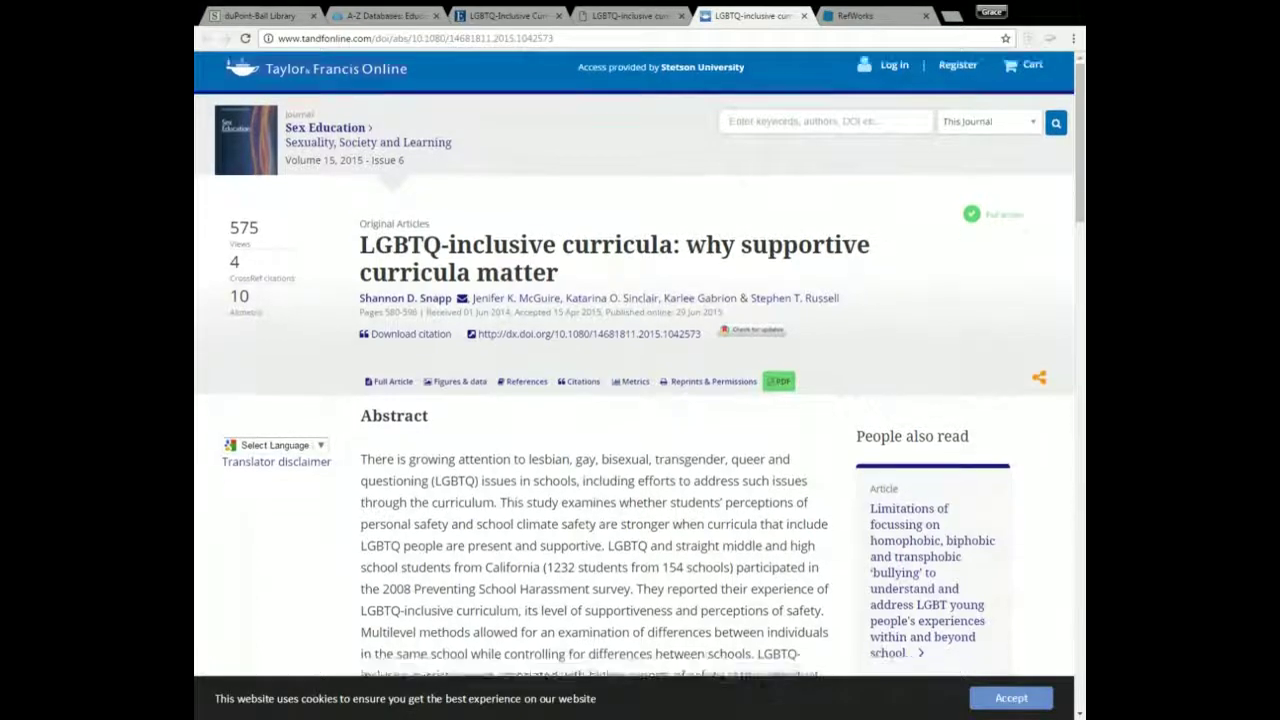
scroll(640, 288, "up", 3)
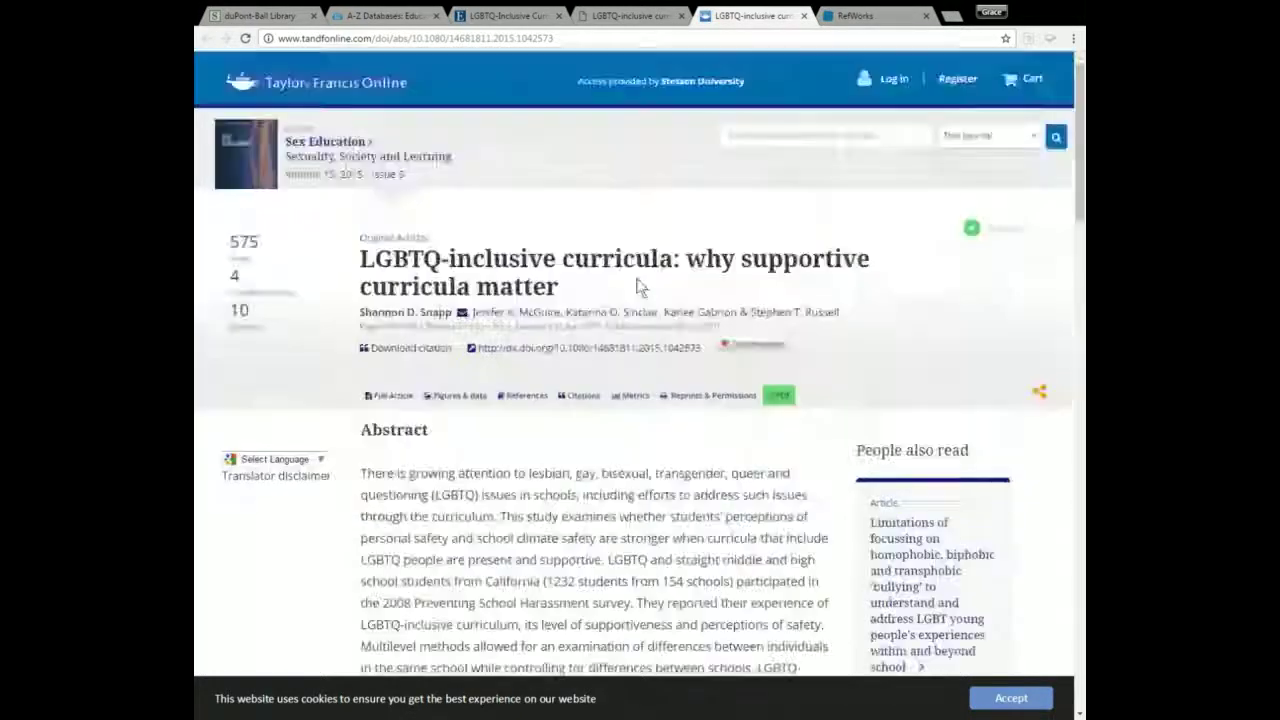
left_click(805, 16)
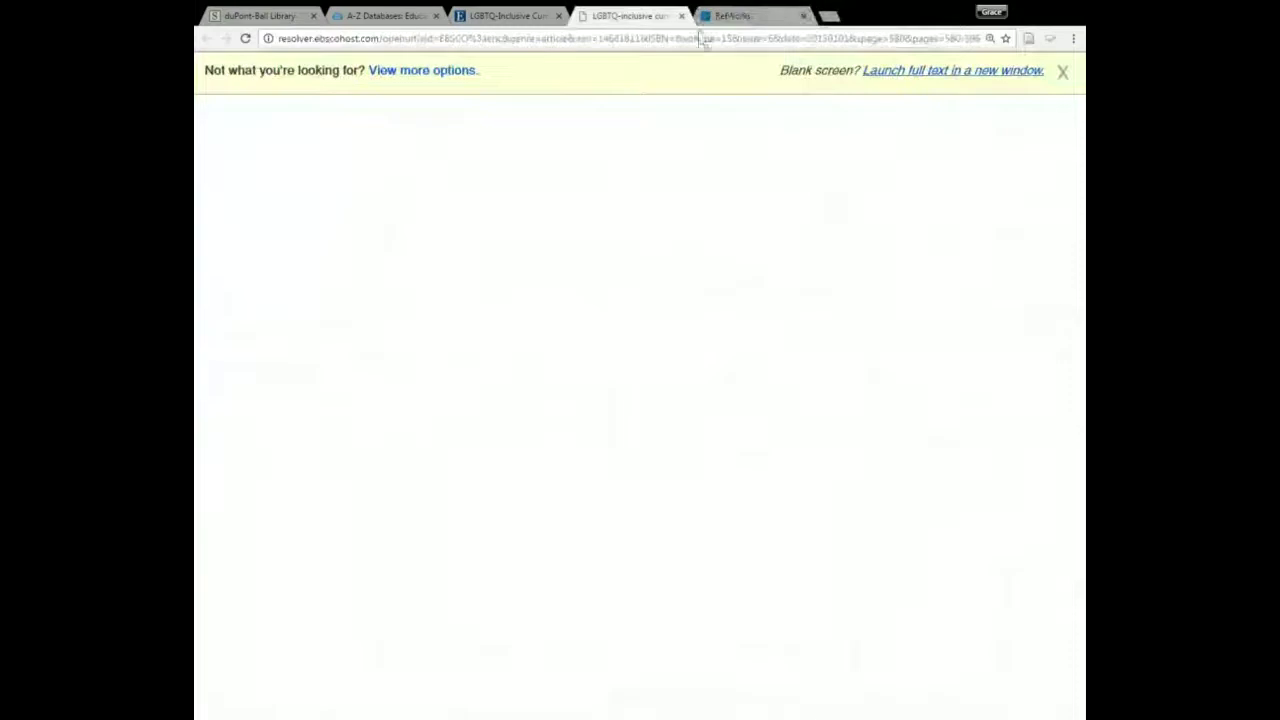